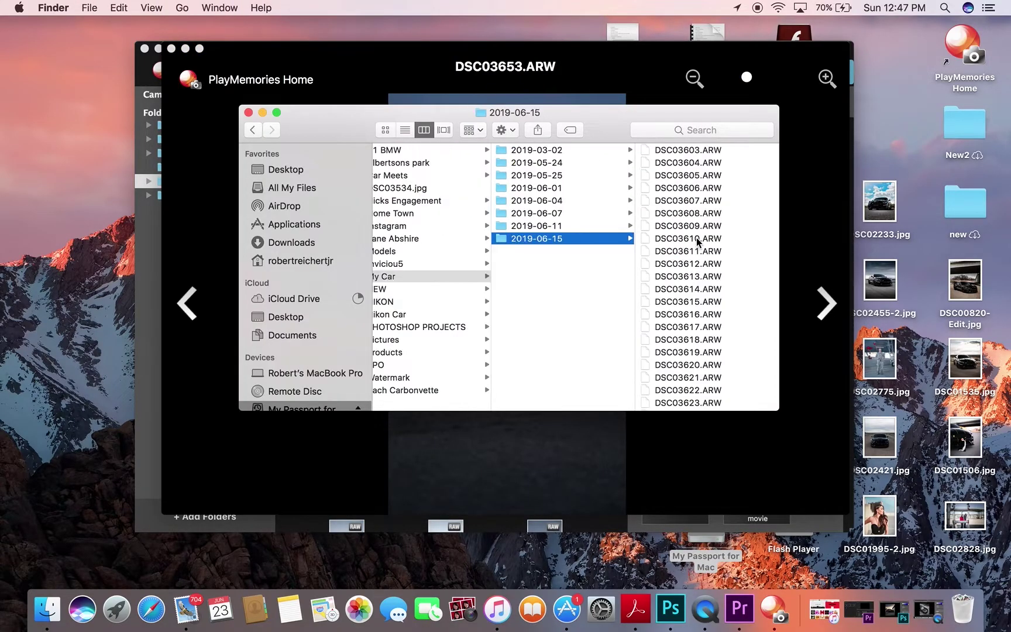
# Step: Open DSC03653.ARW from the 2019-06-15 folder in Lightroom Classic via Open With
pyautogui.keyDown('shift'); pyautogui.click(566, 230); pyautogui.keyUp('shift')
pyautogui.rightClick(566, 229)
pyautogui.click(788, 325)
pyautogui.doubleClick(438, 170)
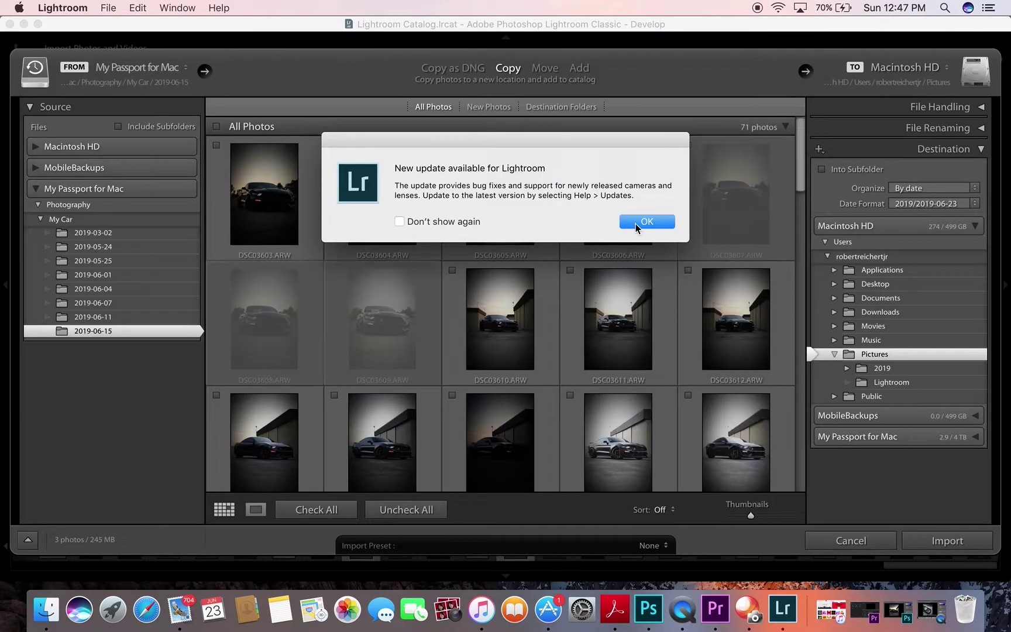
# Step: Import the three night shots into Lightroom Classic with lens corrections enabled
pyautogui.click(640, 220)
pyautogui.click(969, 545)
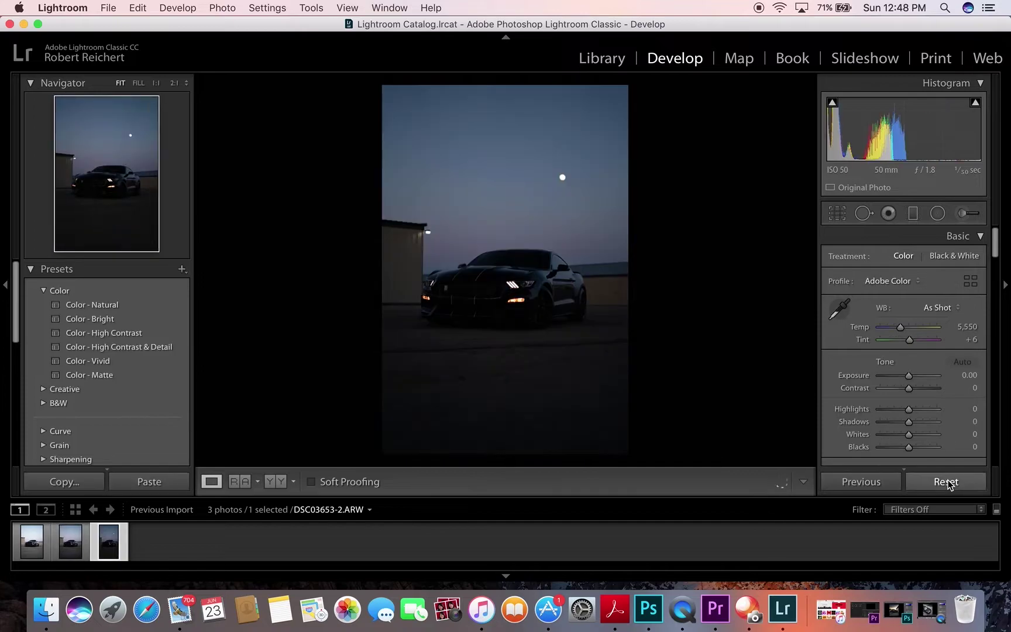
pyautogui.scroll(-10, 919, 431)
pyautogui.click(919, 430)
# Step: Merge the three bracketed car exposures into an HDR DNG
pyautogui.click(32, 542)
pyautogui.keyDown('shift'); pyautogui.click(109, 542); pyautogui.keyUp('shift')
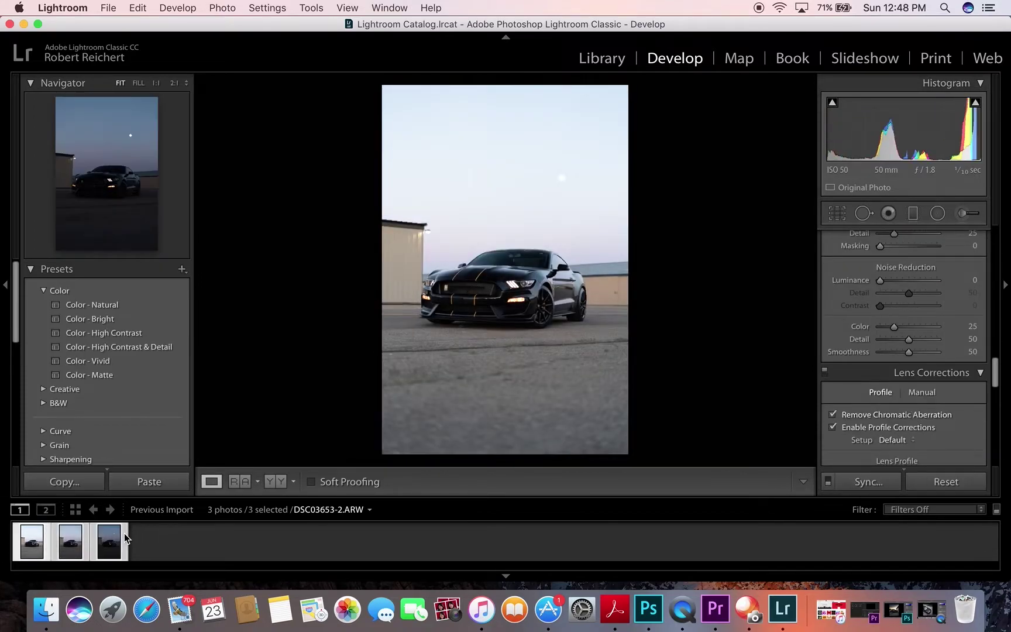
pyautogui.rightClick(97, 539)
pyautogui.click(289, 287)
pyautogui.click(687, 488)
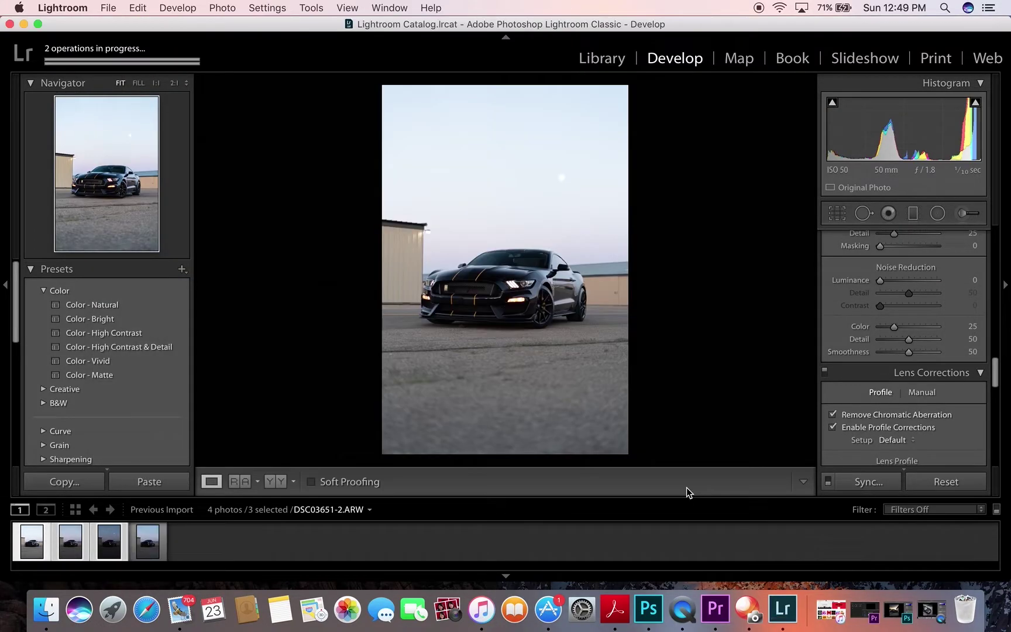
# Step: Send DSC03654 through DSC03656 from Finder to Lightroom Classic for import
pyautogui.click(750, 609)
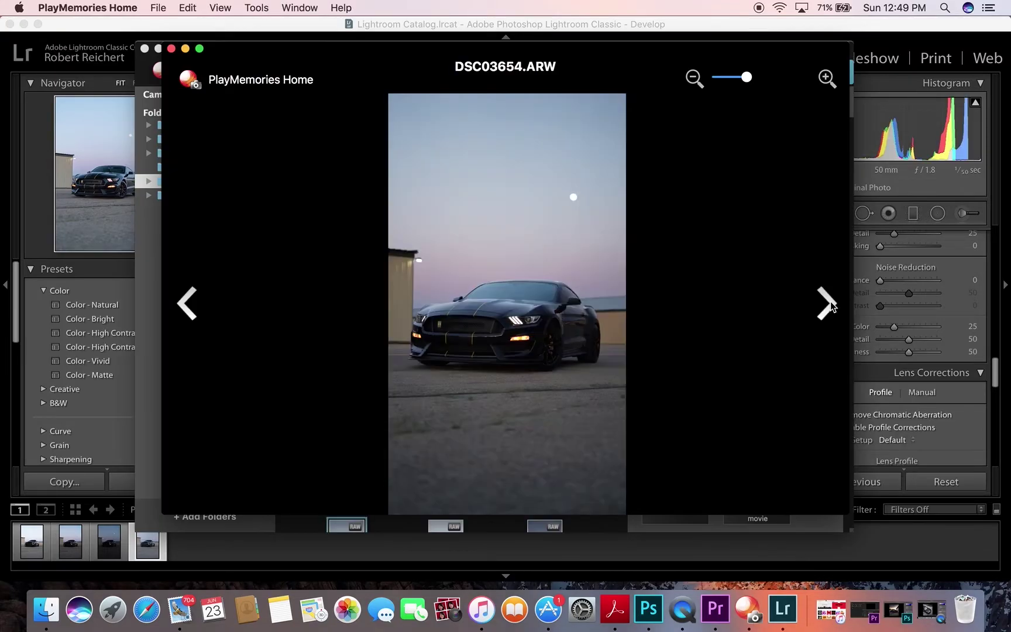
pyautogui.click(830, 301)
pyautogui.click(831, 301)
pyautogui.click(46, 609)
pyautogui.moveTo(541, 241); pyautogui.dragTo(543, 268)
pyautogui.rightClick(544, 261)
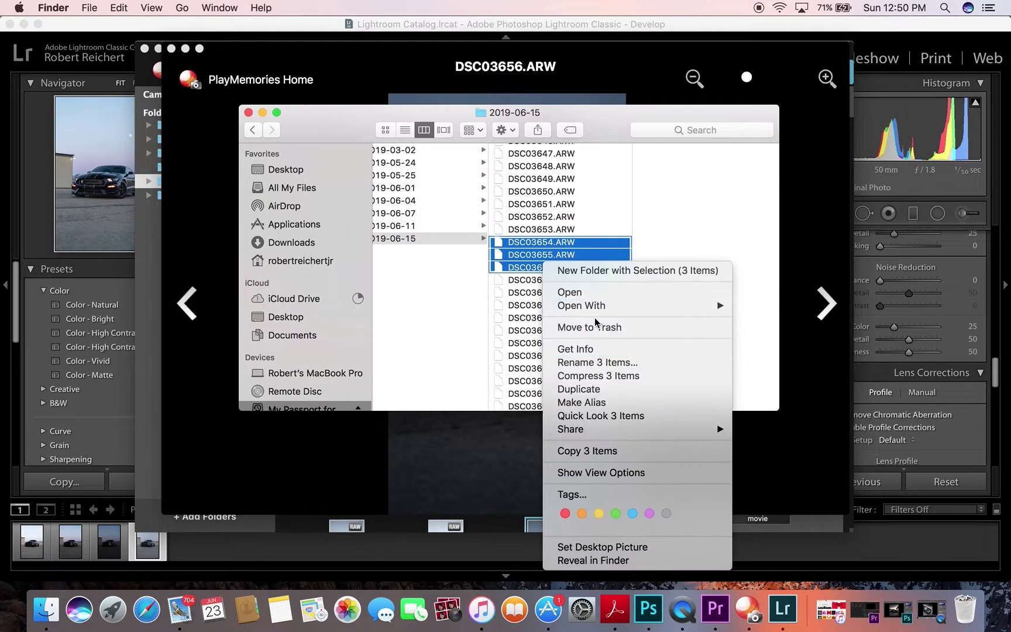
pyautogui.click(569, 293)
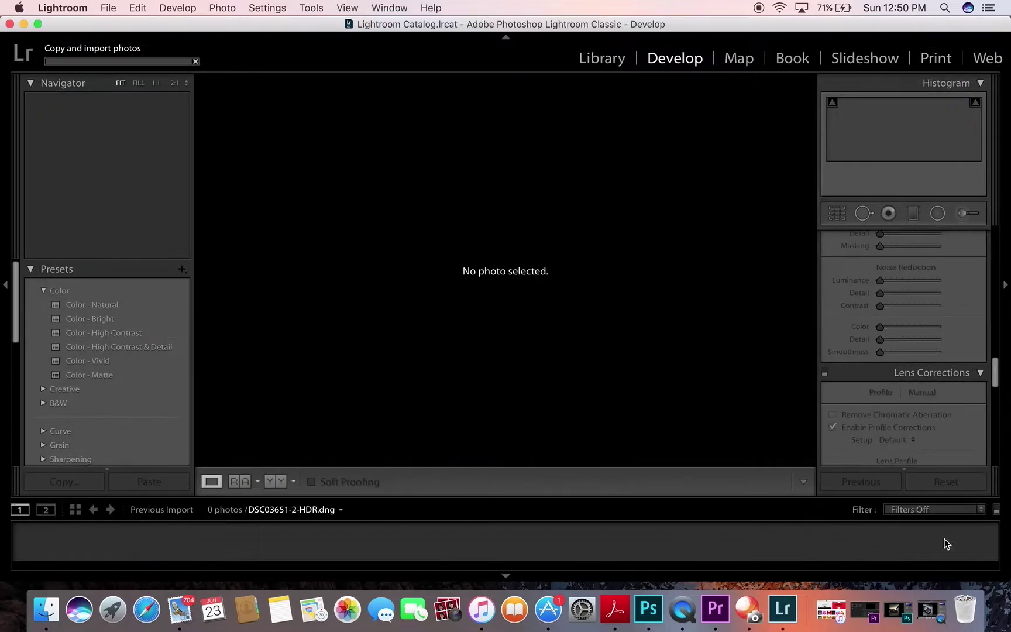
# Step: Enable profile corrections on DSC03654 and merge its three exposures into DSC03654-2-HDR.dng
pyautogui.press('d')
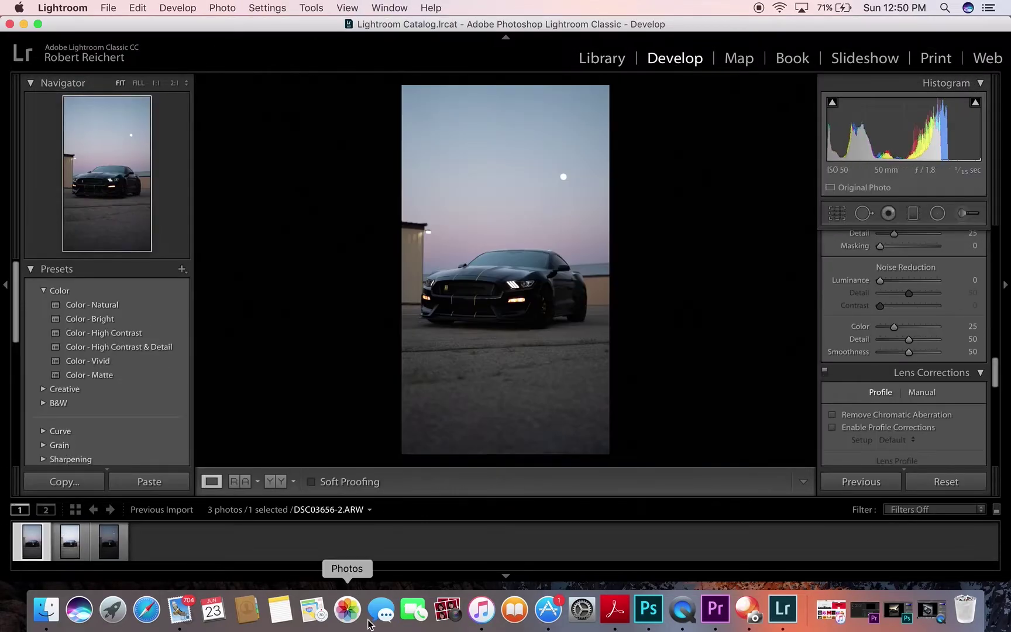
pyautogui.press('Left')
pyautogui.scroll(-3, 901, 351)
pyautogui.click(837, 349)
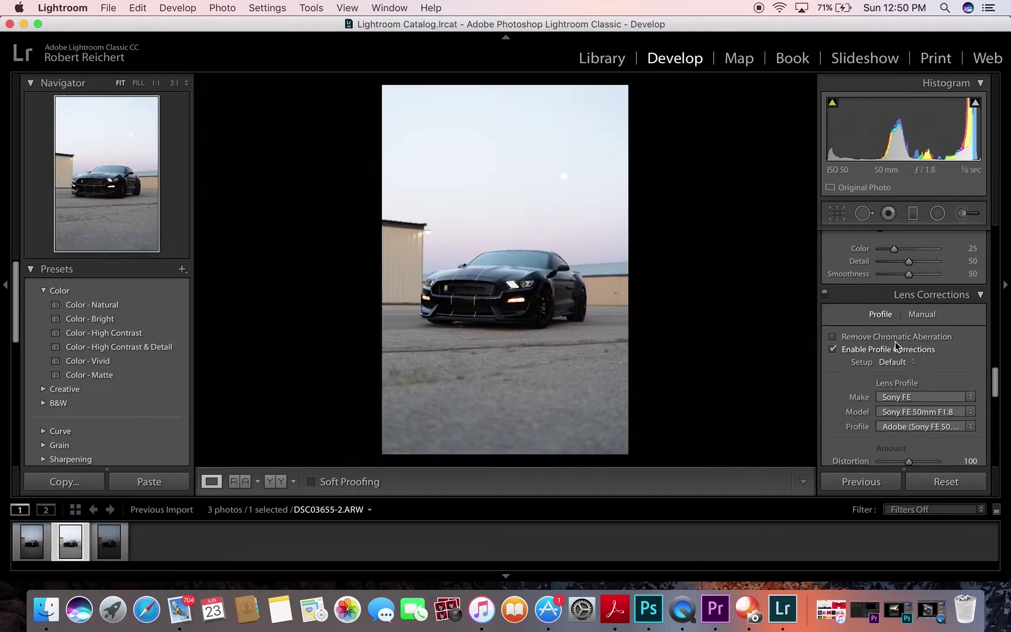
pyautogui.keyDown('shift'); pyautogui.click(109, 541); pyautogui.keyUp('shift')
pyautogui.rightClick(109, 541)
pyautogui.click(310, 285)
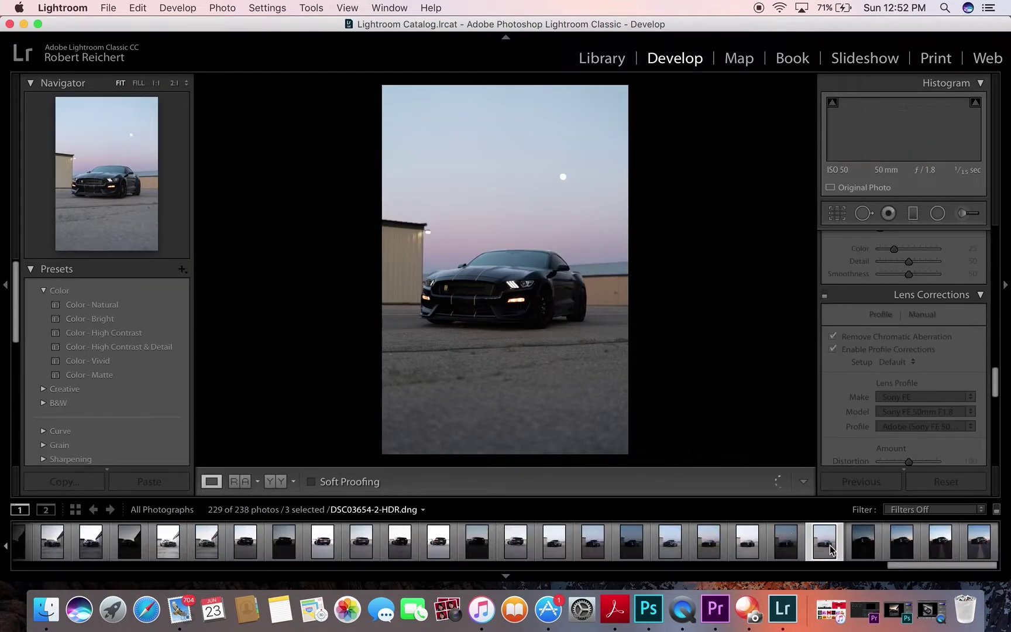
# Step: Open both HDR DNGs as layers in one Photoshop document
pyautogui.keyDown('super'); pyautogui.click(825, 541); pyautogui.keyUp('super')
pyautogui.rightClick(825, 541)
pyautogui.click(751, 351)
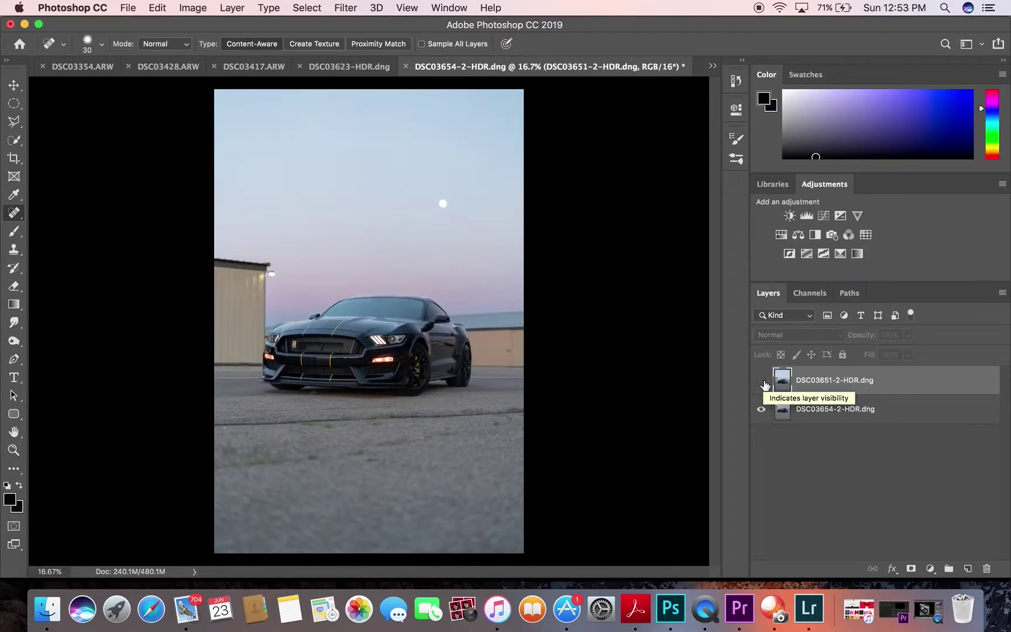
# Step: Auto-align the two HDR layers, check by toggling the top layer, and add a hide-all mask
pyautogui.click(762, 380)
pyautogui.keyDown('shift'); pyautogui.click(848, 410); pyautogui.keyUp('shift')
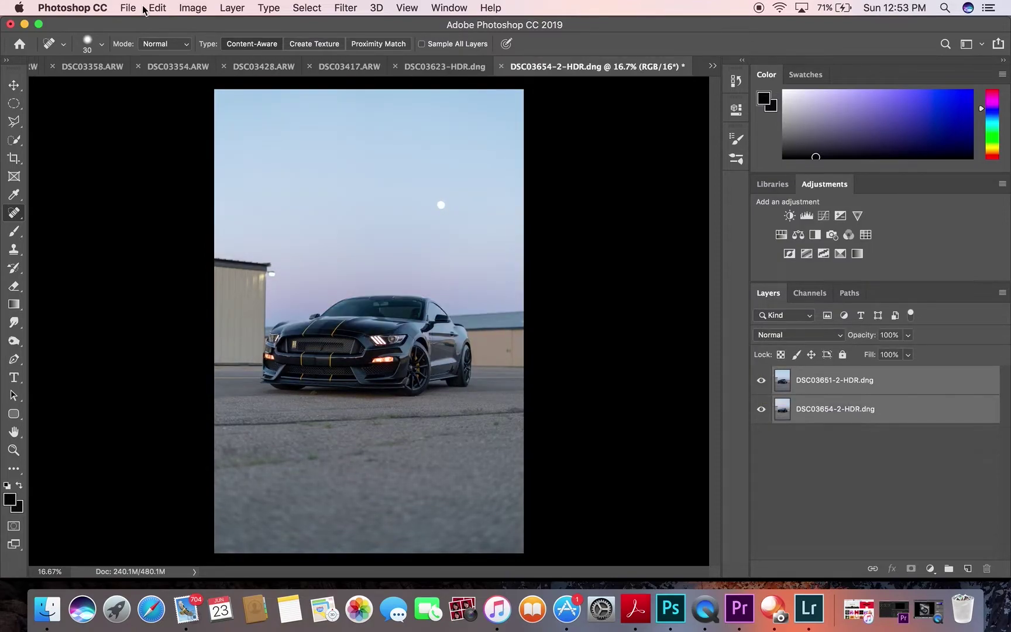
pyautogui.click(670, 144)
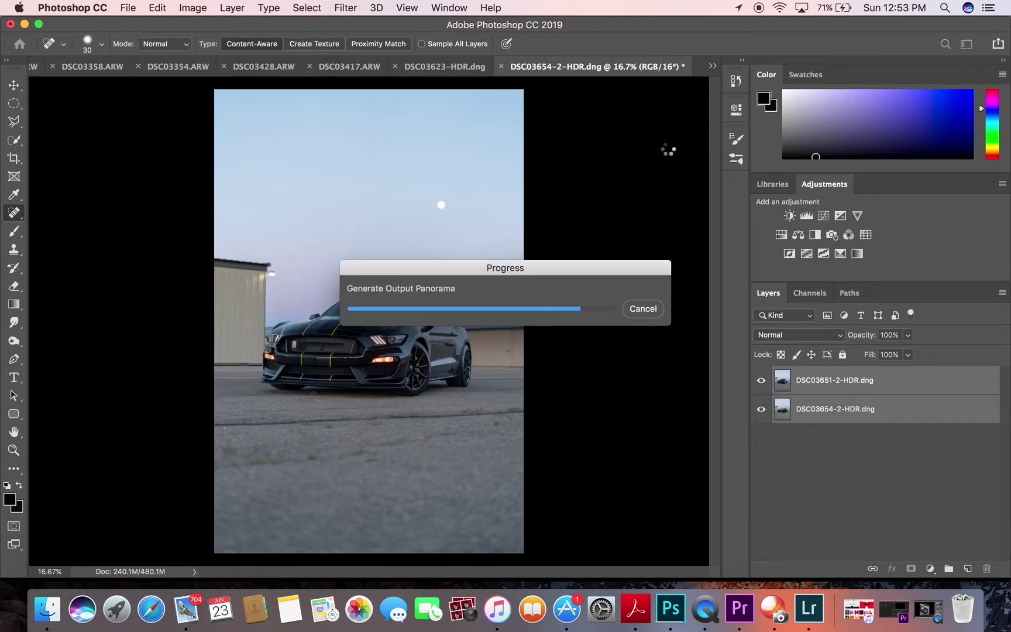
pyautogui.click(761, 381)
pyautogui.click(760, 382)
pyautogui.keyDown('alt'); pyautogui.click(911, 568); pyautogui.keyUp('alt')
# Step: Paint the DSC03651 mask with a soft brush over the windshield, hood, A-pillar and mirror
pyautogui.press('x')
pyautogui.press('b')
pyautogui.scroll(1, 386, 347)
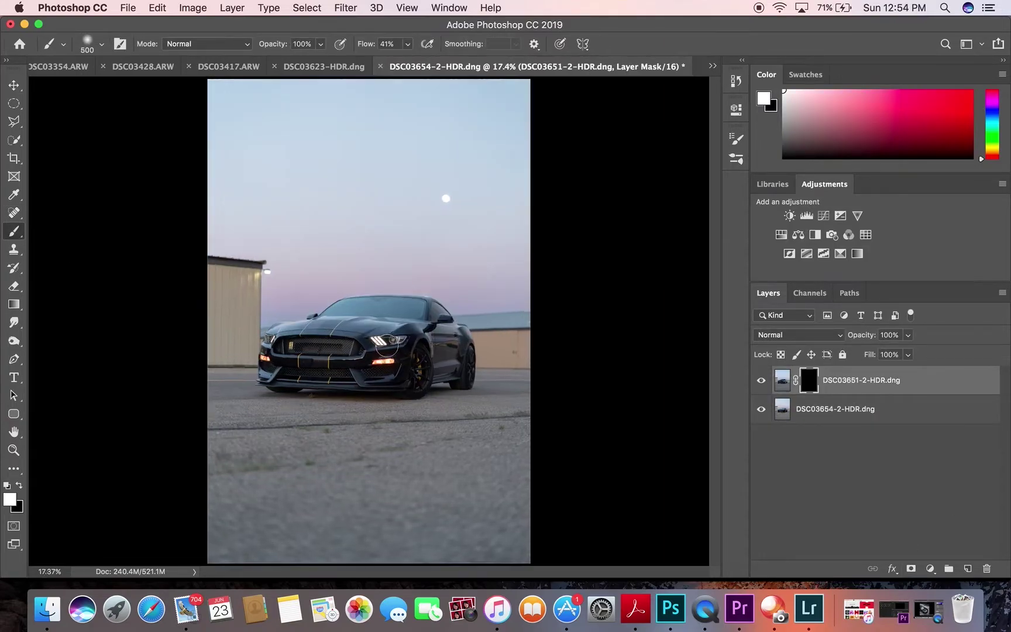
pyautogui.scroll(5, 387, 347)
pyautogui.press(']')
pyautogui.press(']')
pyautogui.moveTo(374, 333)
pyautogui.mouseDown()
pyautogui.moveTo(243, 308)
pyautogui.moveTo(328, 316)
pyautogui.moveTo(410, 276)
pyautogui.moveTo(323, 271)
pyautogui.moveTo(525, 291)
pyautogui.moveTo(451, 264)
pyautogui.moveTo(411, 337)
pyautogui.mouseUp()
pyautogui.press('[')
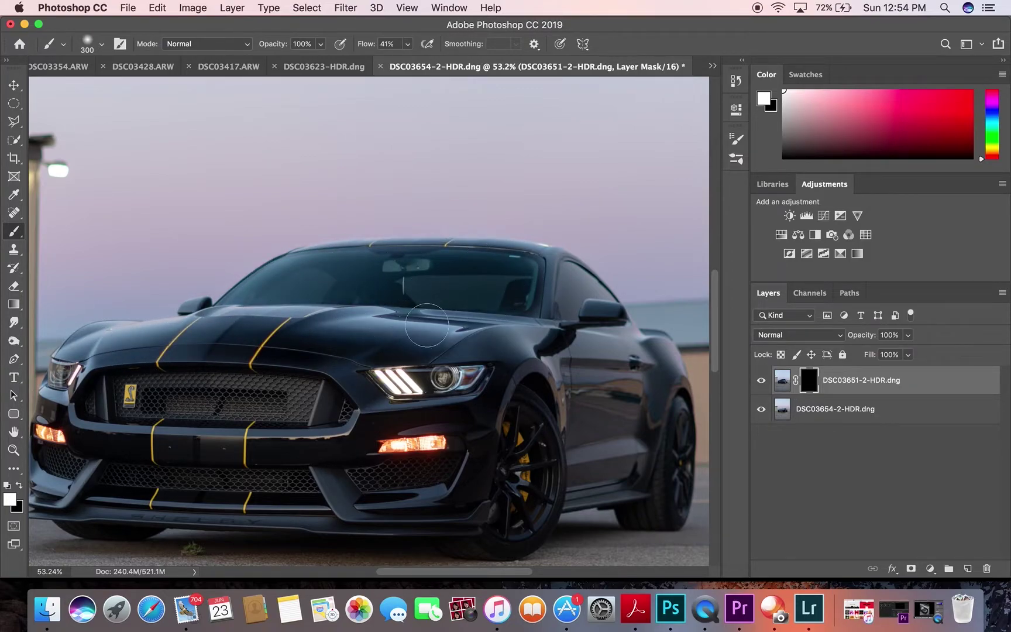
pyautogui.scroll(5, 530, 361)
pyautogui.press('x')
pyautogui.press('[')
pyautogui.press('[')
pyautogui.press('[')
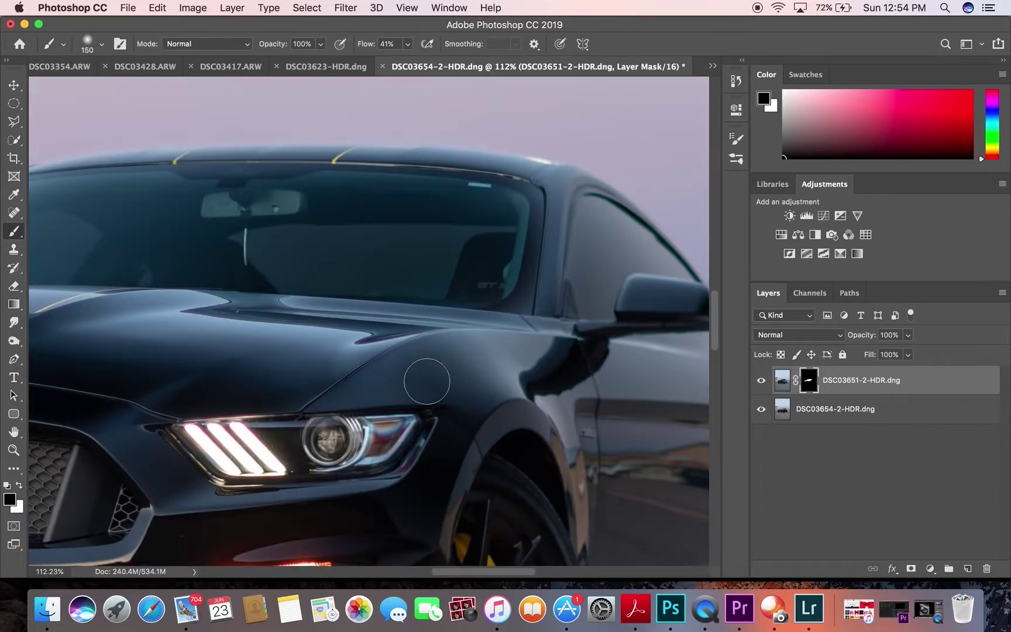
pyautogui.moveTo(418, 293)
pyautogui.mouseDown()
pyautogui.moveTo(560, 275)
pyautogui.moveTo(581, 334)
pyautogui.mouseUp()
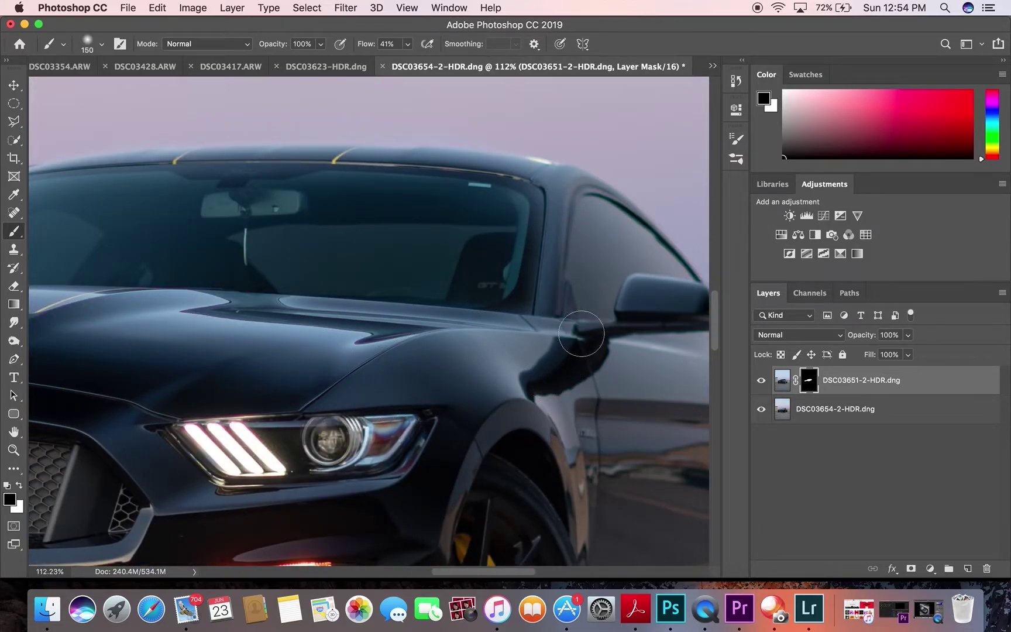
pyautogui.scroll(-5, 423, 381)
pyautogui.hscroll(-5, 423, 381)
# Step: Reveal the darker exposure over the lower bumper and across the front grille
pyautogui.press('x')
pyautogui.moveTo(452, 429)
pyautogui.mouseDown()
pyautogui.moveTo(169, 462)
pyautogui.moveTo(527, 467)
pyautogui.mouseUp()
pyautogui.hscroll(-8, 533, 468)
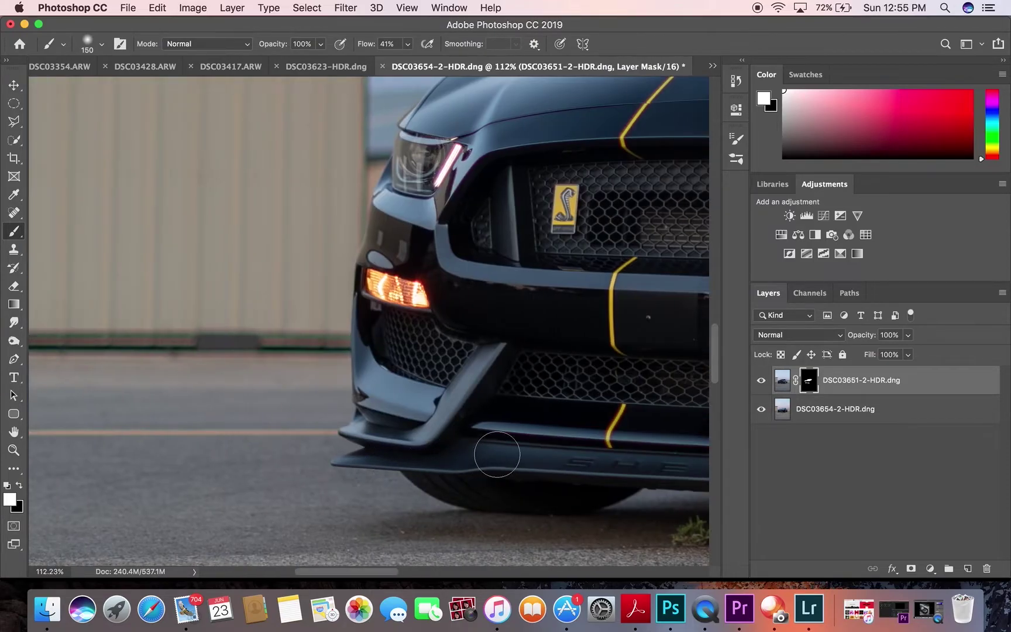
pyautogui.scroll(-8, 501, 458)
pyautogui.scroll(5, 433, 346)
pyautogui.moveTo(546, 260); pyautogui.dragTo(299, 240)
pyautogui.hscroll(3, 299, 240)
pyautogui.moveTo(644, 251)
pyautogui.mouseDown()
pyautogui.moveTo(197, 230)
pyautogui.moveTo(216, 258)
pyautogui.mouseUp()
pyautogui.press('x')
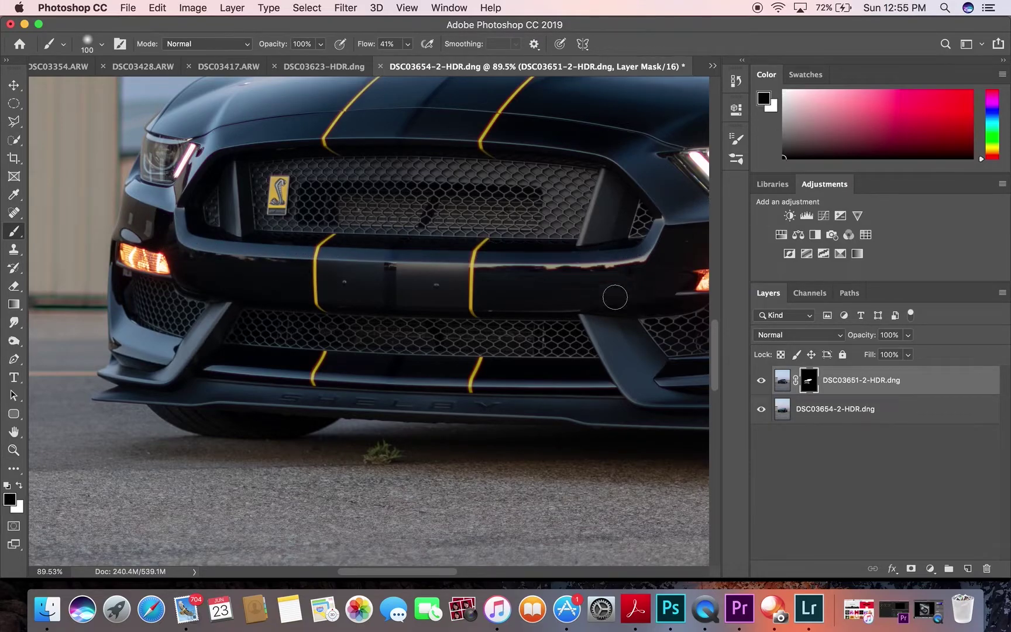
# Step: Refine the mask around the wheels with a larger, lower-flow brush
pyautogui.scroll(-5, 148, 242)
pyautogui.scroll(6, 416, 233)
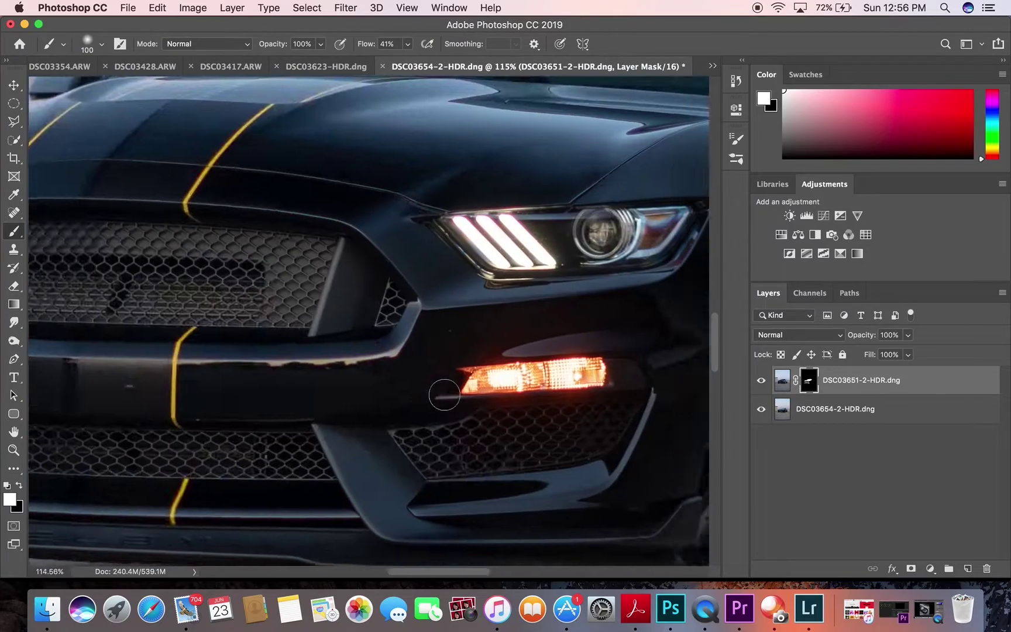
pyautogui.hscroll(5, 422, 375)
pyautogui.press('x')
pyautogui.scroll(1, 265, 308)
pyautogui.scroll(-5, 265, 309)
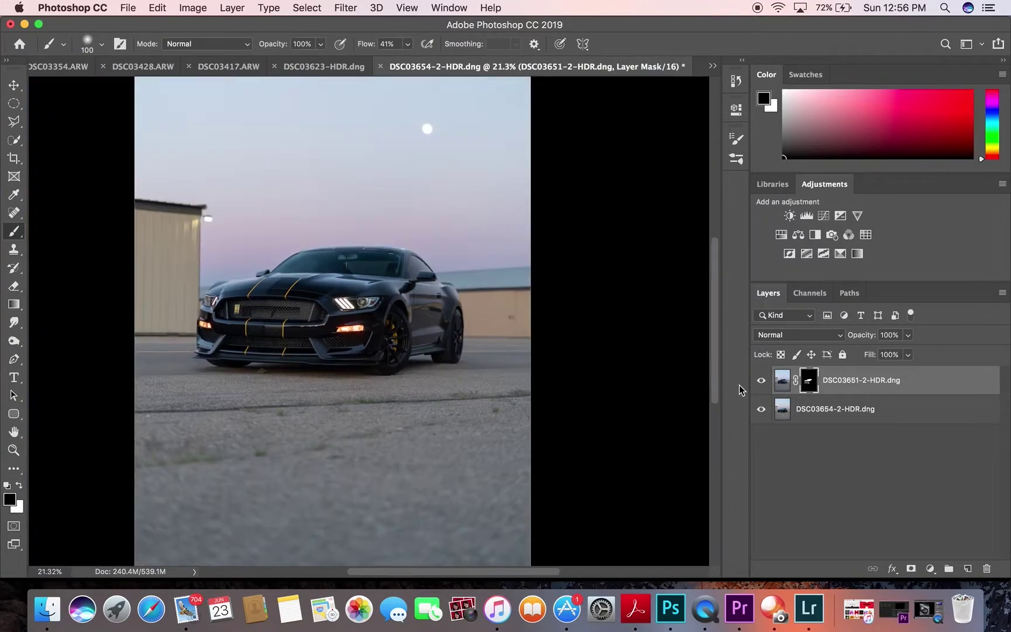
pyautogui.scroll(5, 268, 360)
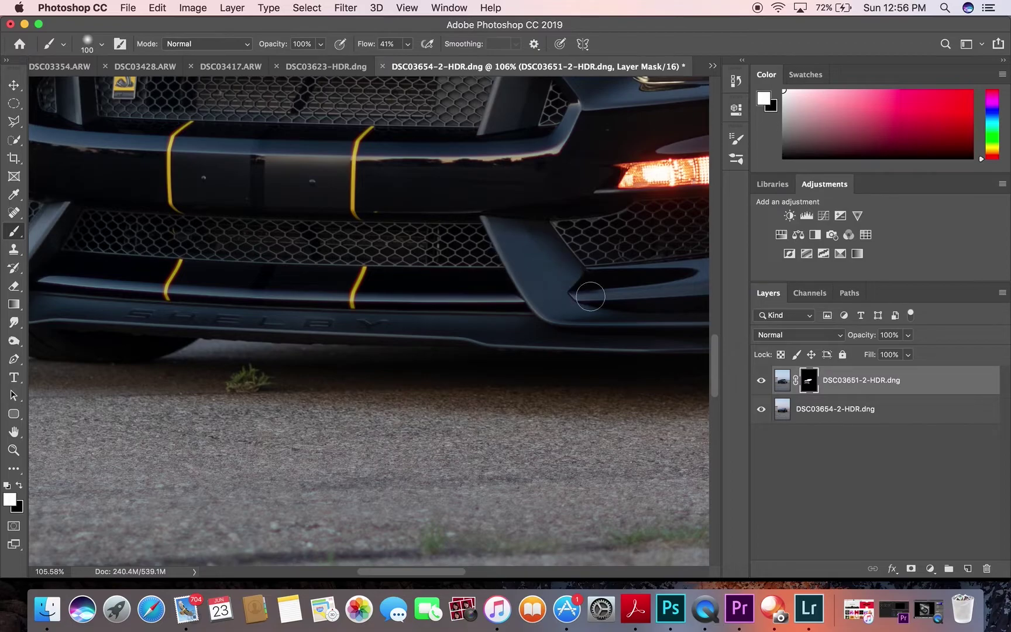
pyautogui.scroll(-5, 630, 253)
pyautogui.scroll(-1, 630, 252)
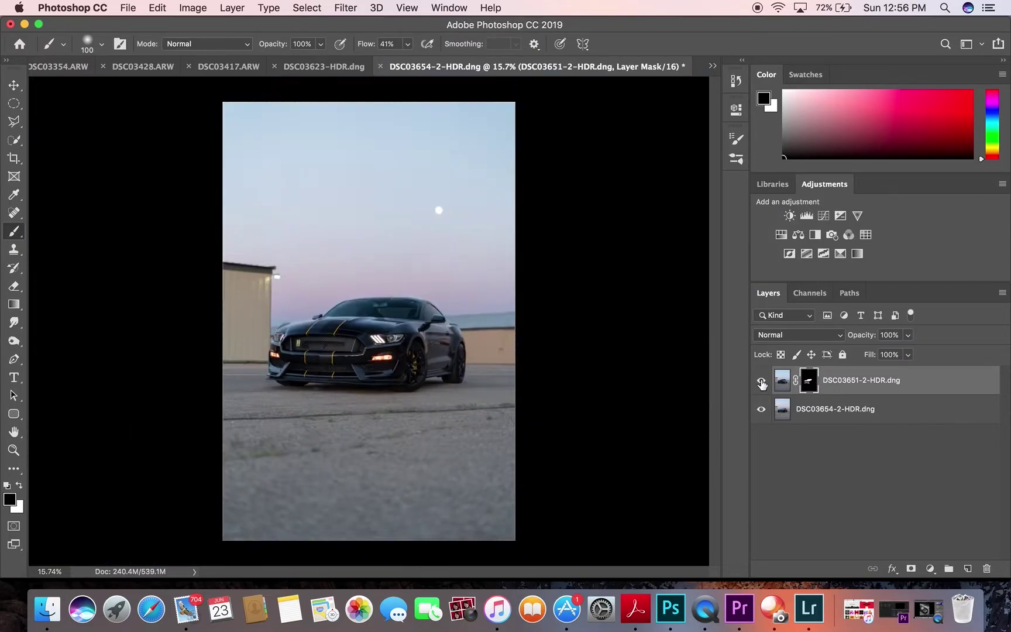
pyautogui.scroll(5, 525, 350)
pyautogui.press('x')
pyautogui.scroll(-5, 451, 283)
pyautogui.scroll(5, 451, 283)
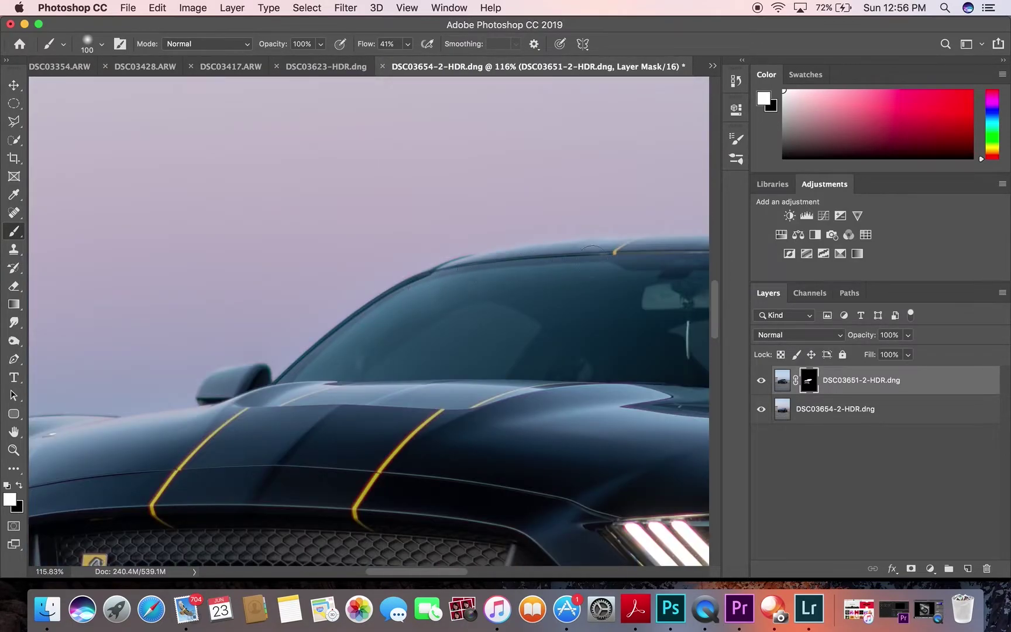
pyautogui.hscroll(10, 443, 366)
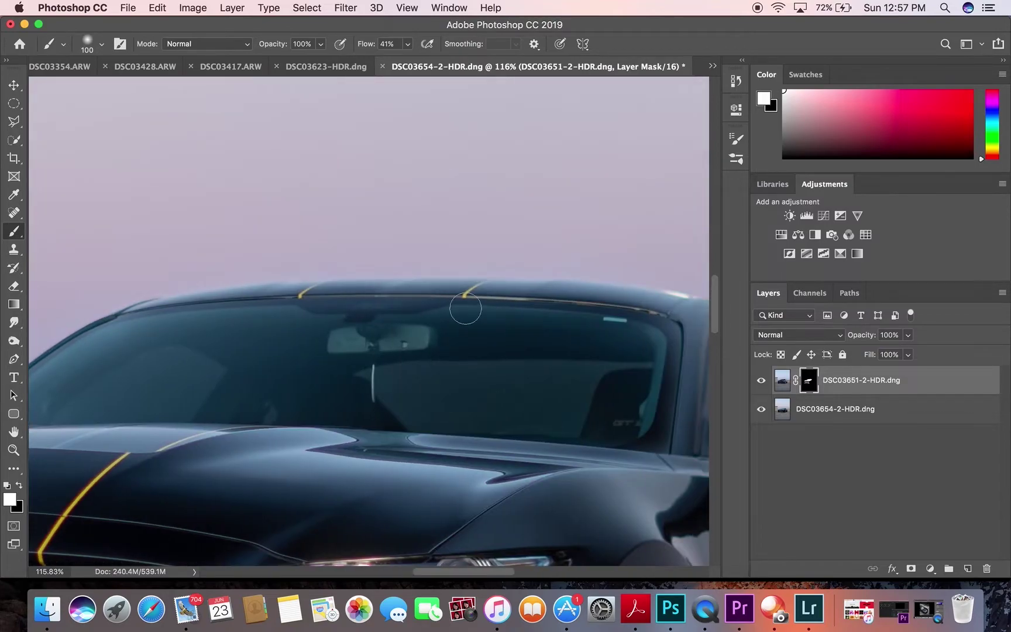
pyautogui.hscroll(5, 289, 322)
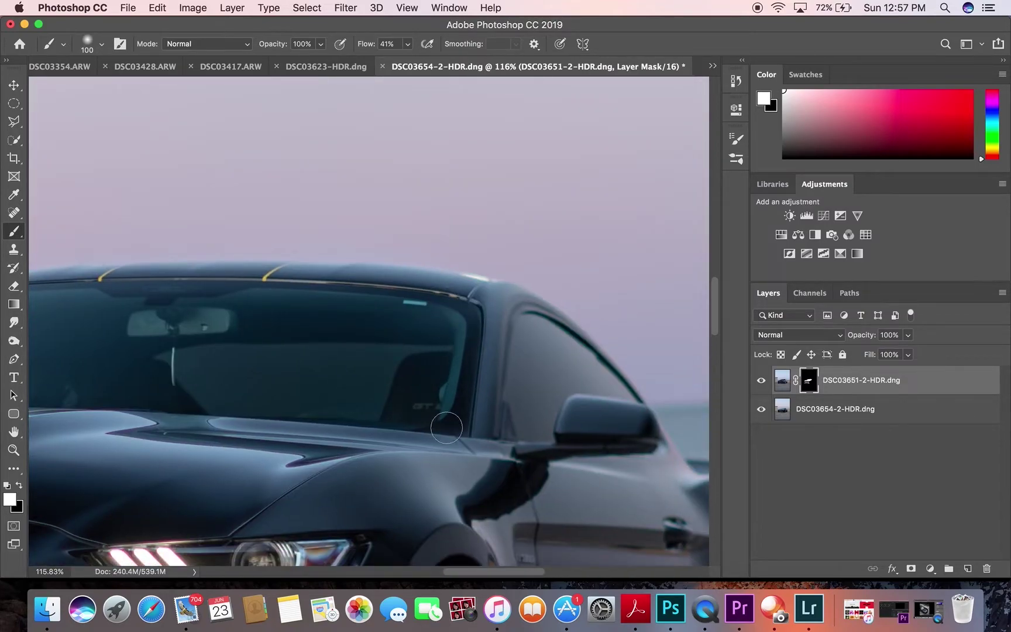
pyautogui.scroll(-5, 440, 402)
pyautogui.scroll(-3, 443, 338)
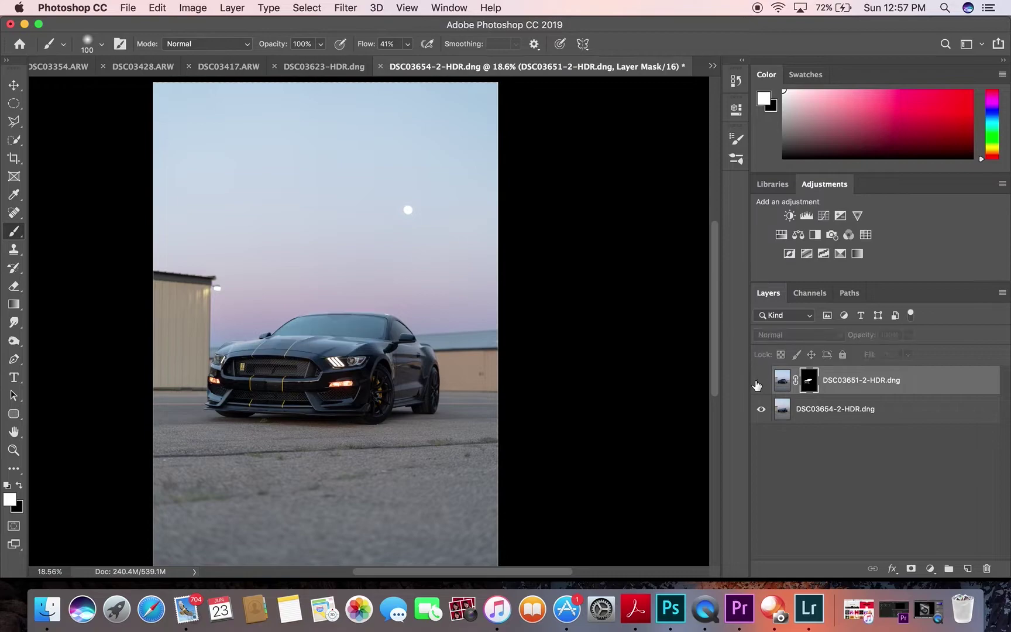
pyautogui.scroll(1, 443, 338)
pyautogui.press(']')
pyautogui.press(']')
pyautogui.scroll(3, 514, 299)
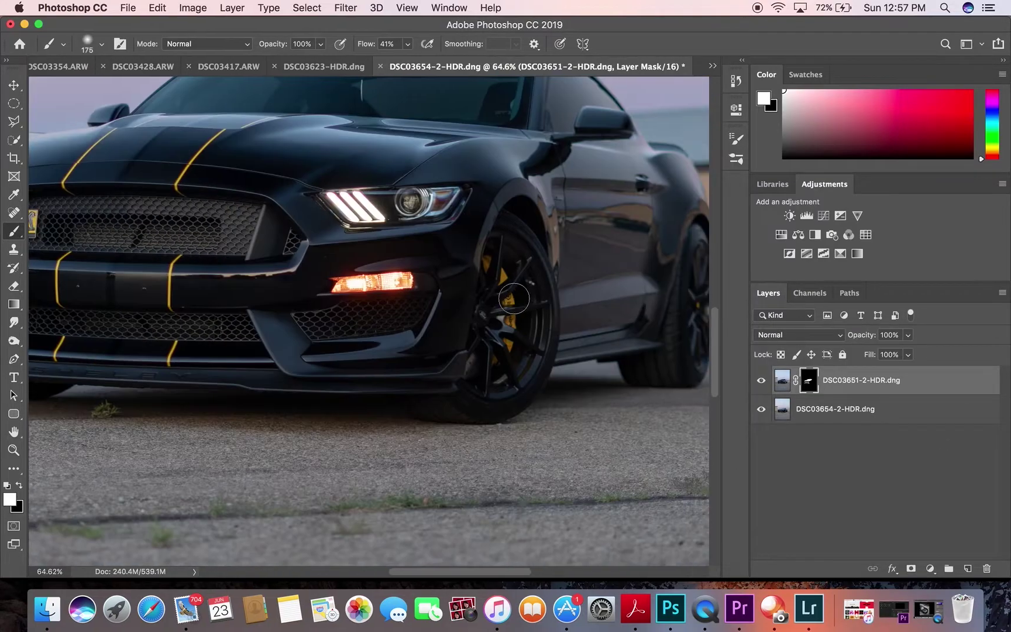
pyautogui.hscroll(4, 544, 328)
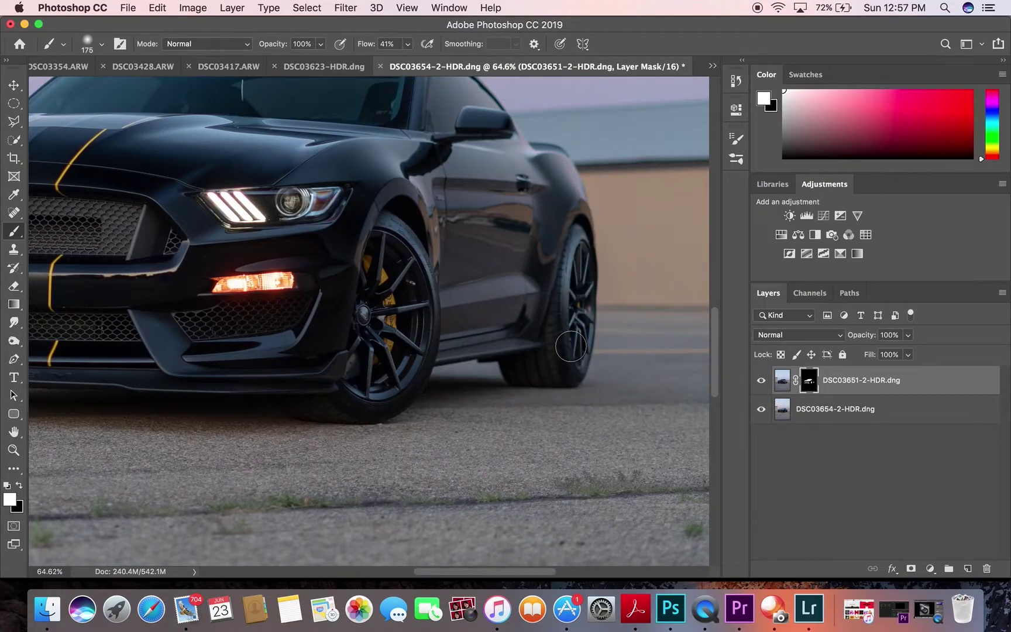
pyautogui.scroll(3, 387, 305)
pyautogui.press(']')
pyautogui.press(']')
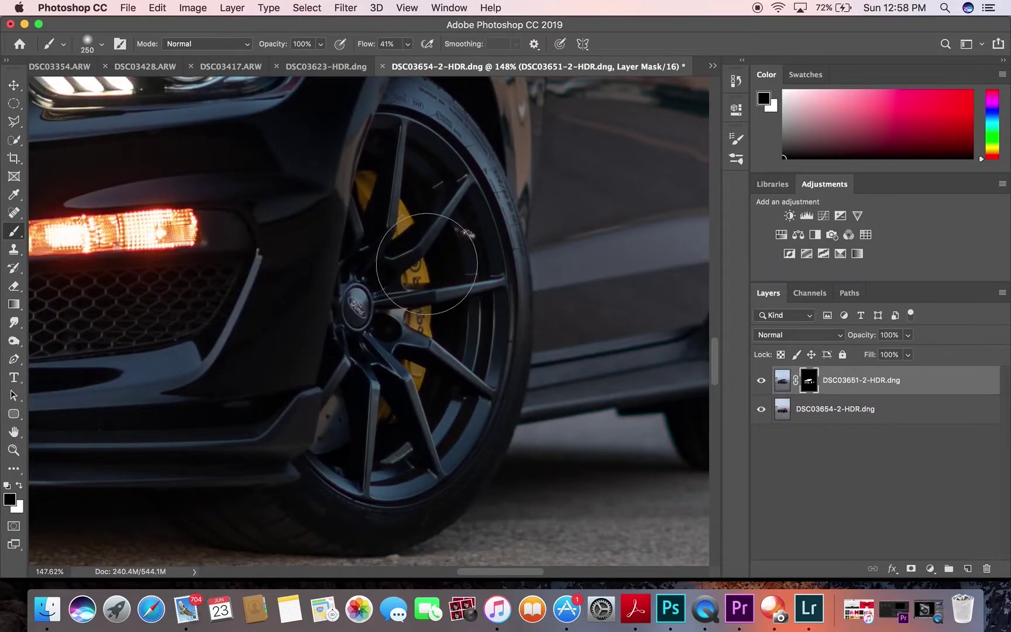
pyautogui.moveTo(376, 52); pyautogui.dragTo(364, 51)
pyautogui.scroll(-5, 508, 329)
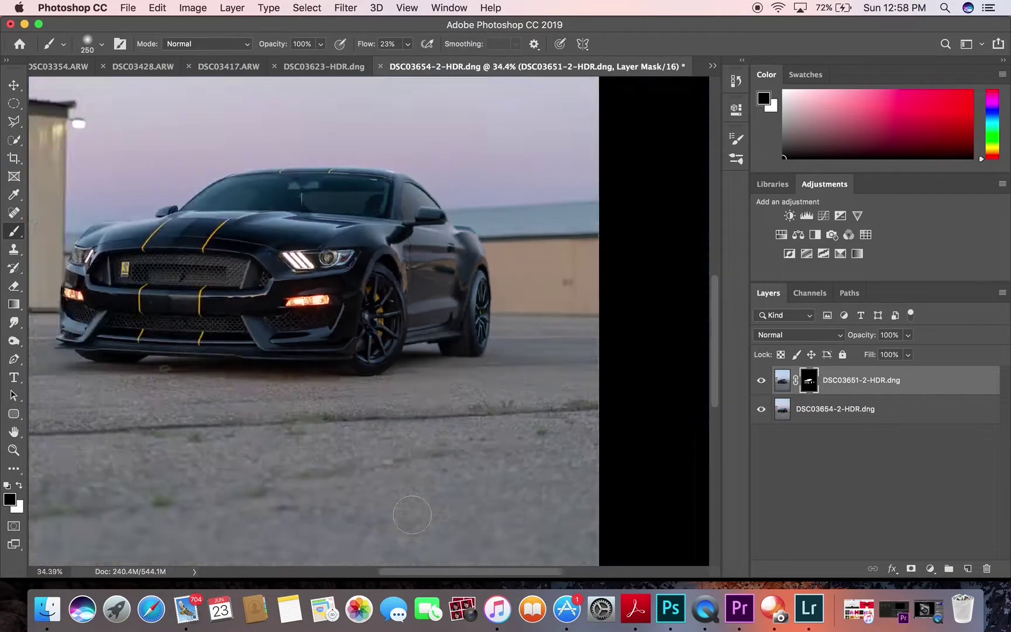
pyautogui.scroll(4, 466, 254)
pyautogui.scroll(-1, 429, 429)
pyautogui.scroll(-3, 351, 328)
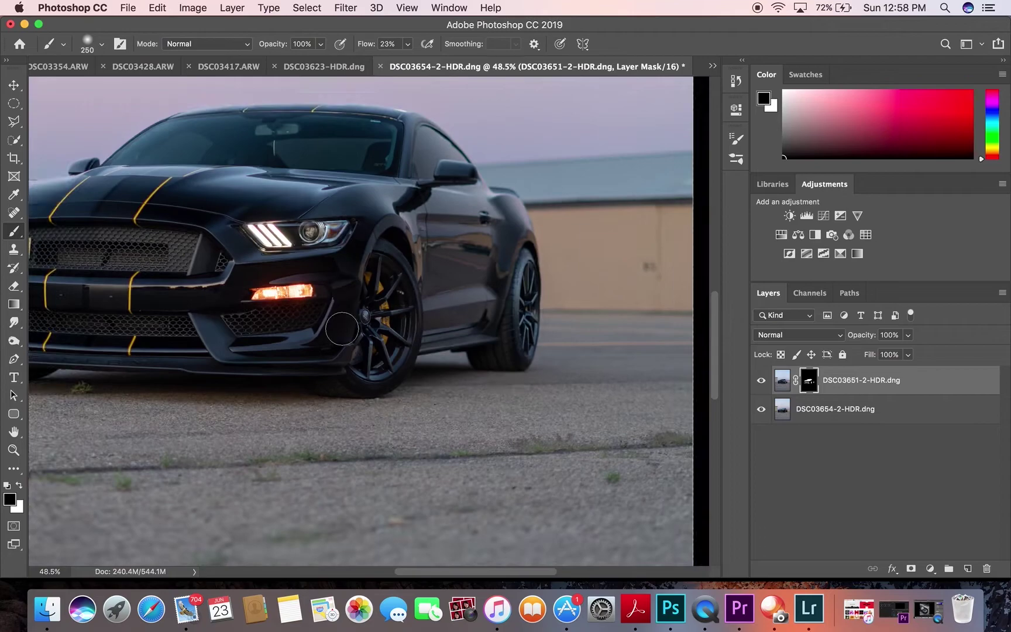
pyautogui.scroll(4, 296, 366)
pyautogui.scroll(-2, 456, 230)
pyautogui.scroll(-1, 458, 388)
pyautogui.scroll(-2, 458, 388)
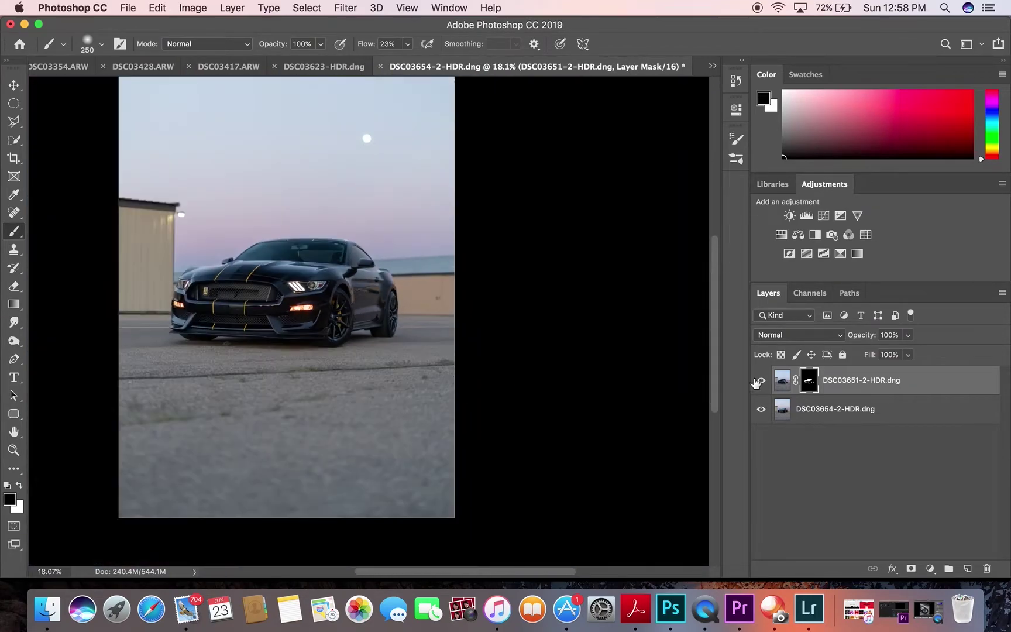
pyautogui.scroll(4, 369, 321)
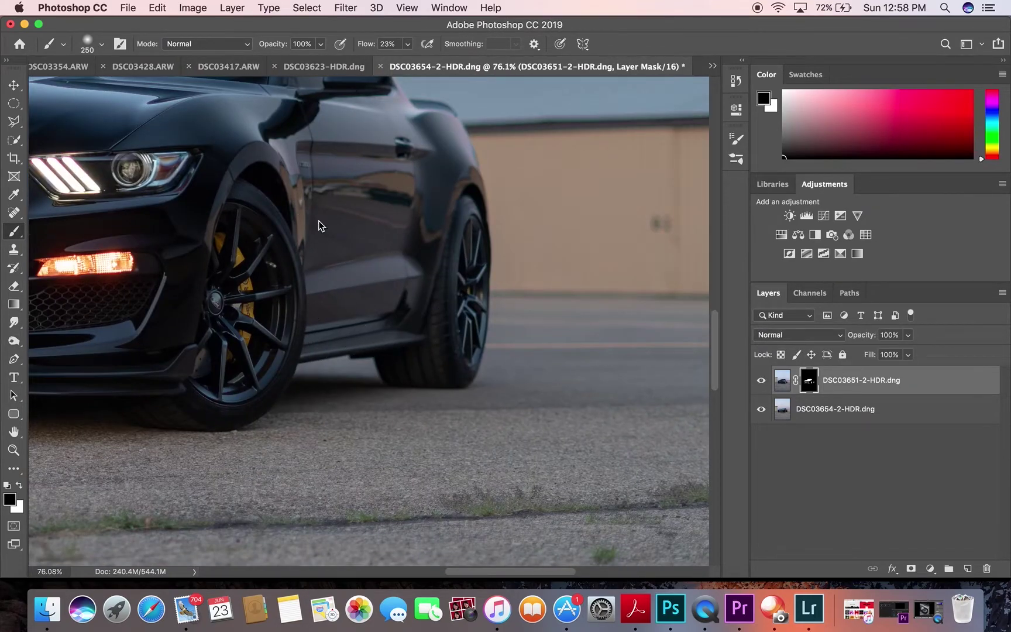
# Step: Fit the photo on screen and stamp all visible layers into a new Layer 1
pyautogui.press('super+0')
pyautogui.scroll(3, 368, 319)
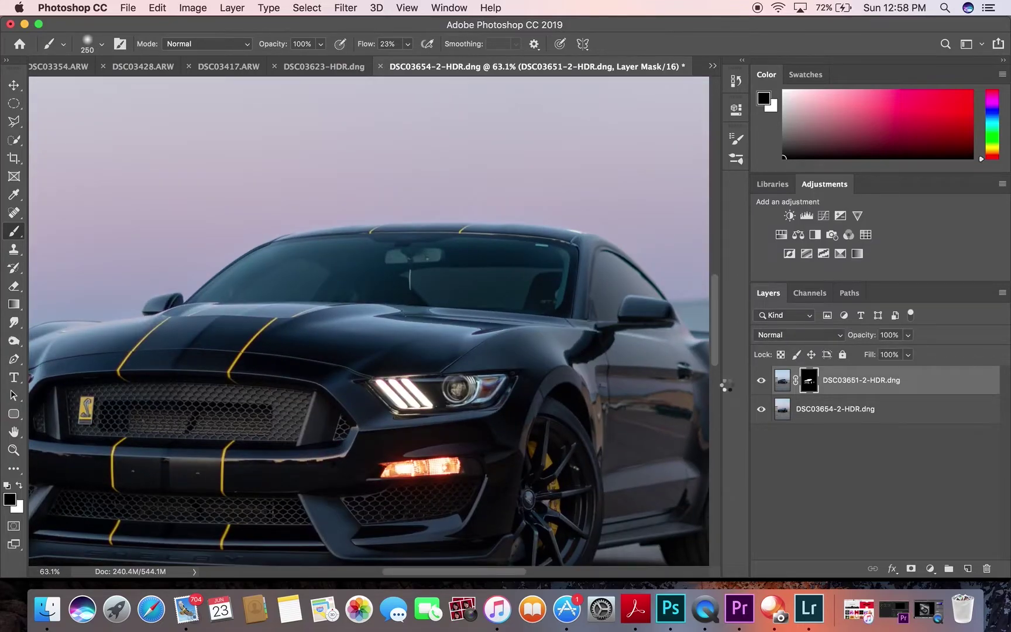
pyautogui.press('super+alt+shift+e')
pyautogui.scroll(-5, 351, 293)
pyautogui.press('p')
pyautogui.scroll(4, 352, 291)
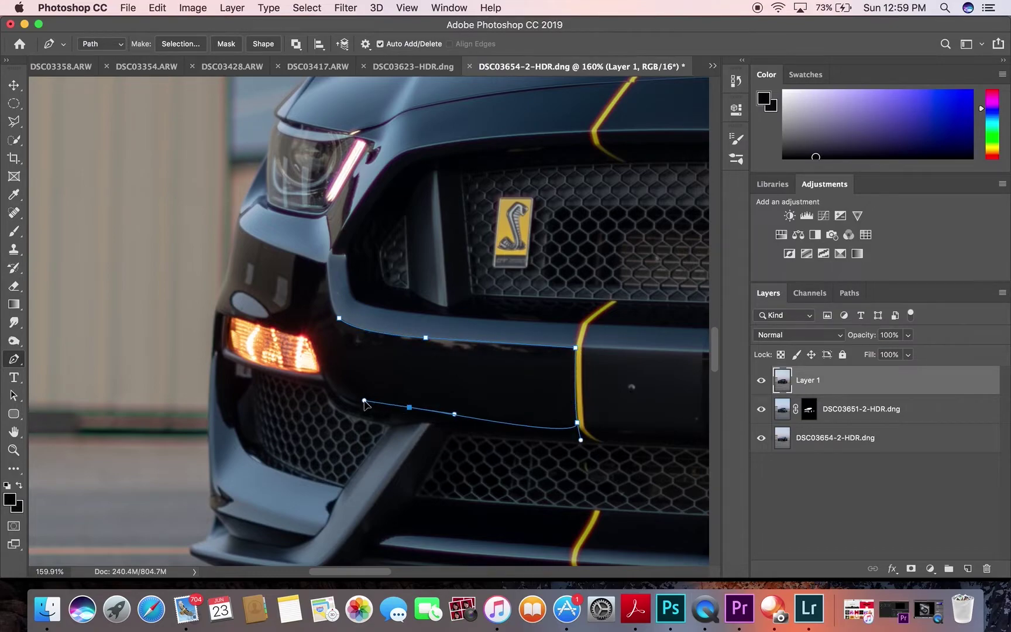
# Step: Turn the first bumper path into a selection and paint it black
pyautogui.click(338, 320)
pyautogui.rightClick(377, 368)
pyautogui.click(404, 429)
pyautogui.press('Return')
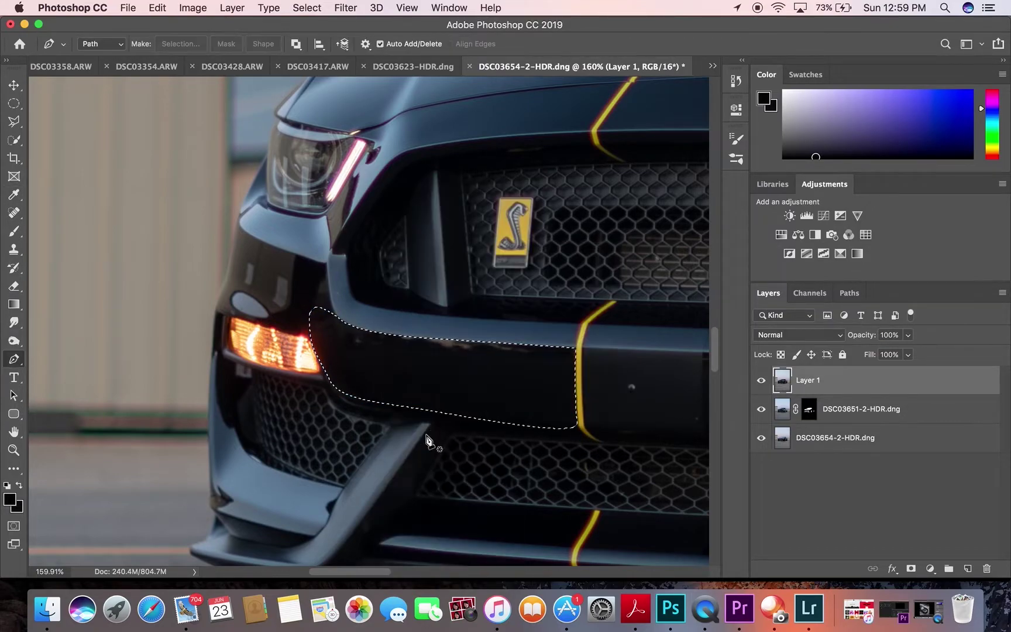
pyautogui.press('b')
pyautogui.moveTo(444, 307); pyautogui.dragTo(363, 362)
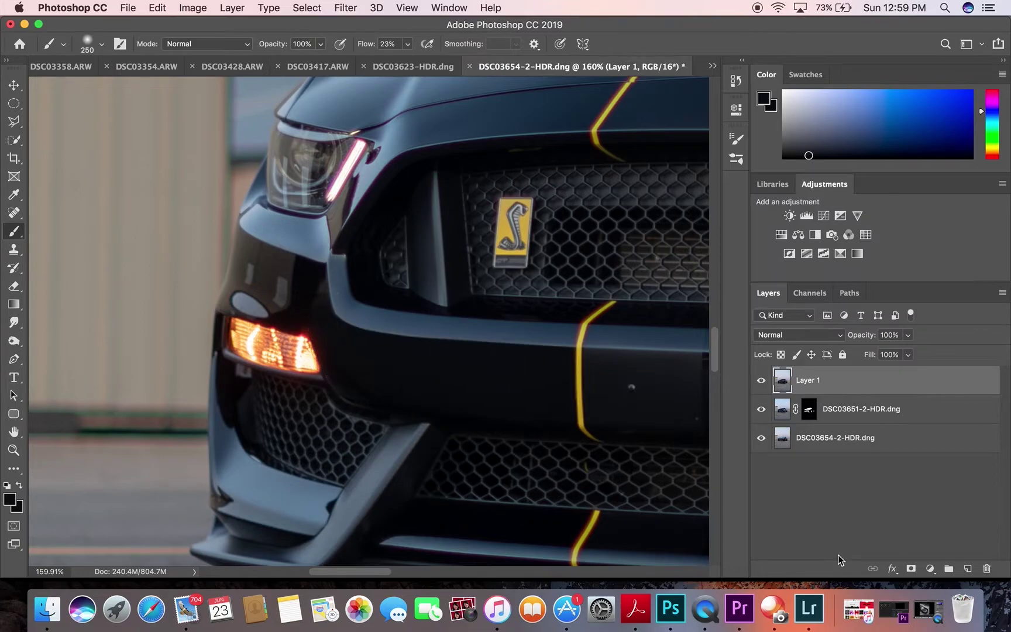
pyautogui.scroll(-3, 526, 316)
pyautogui.scroll(-2, 547, 316)
pyautogui.scroll(2, 545, 310)
pyautogui.scroll(2, 545, 310)
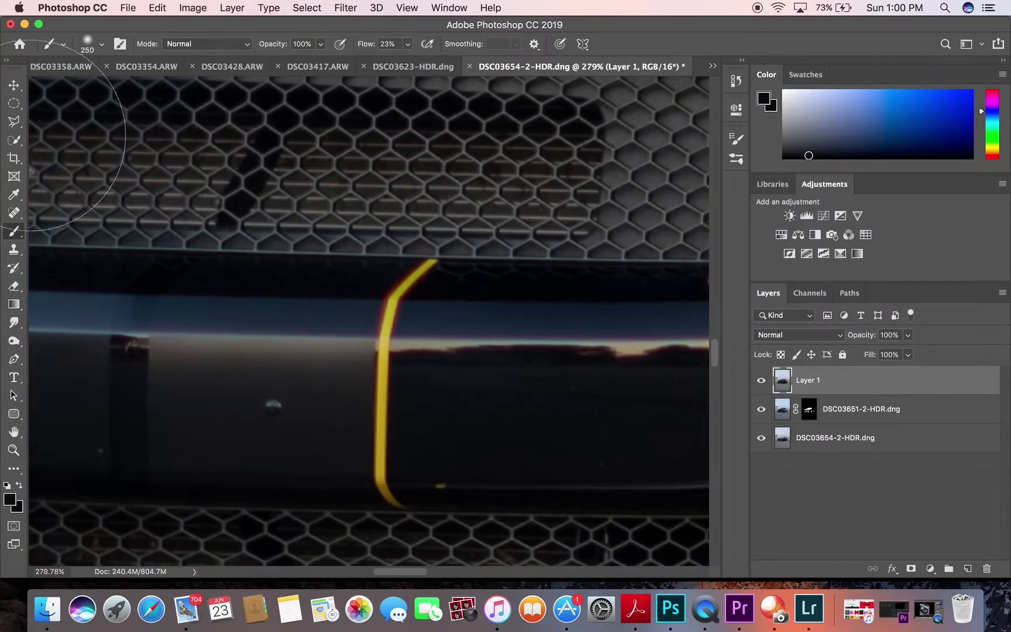
# Step: Trace a Pen path around the bumper reflection strip beside the gold stripe
pyautogui.click(15, 359)
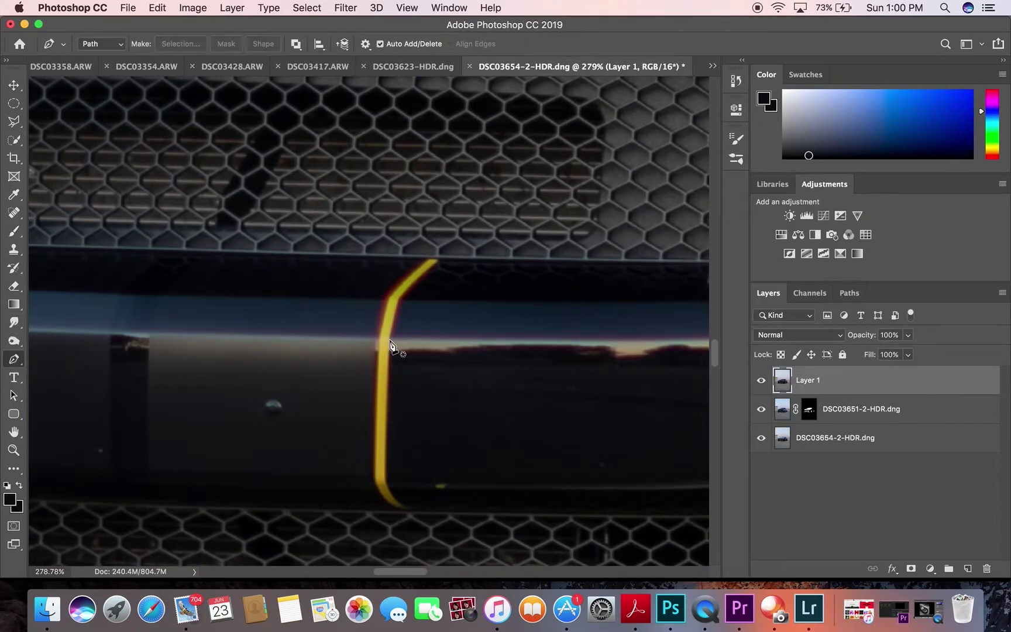
pyautogui.moveTo(627, 344); pyautogui.dragTo(668, 340)
pyautogui.hscroll(5, 625, 333)
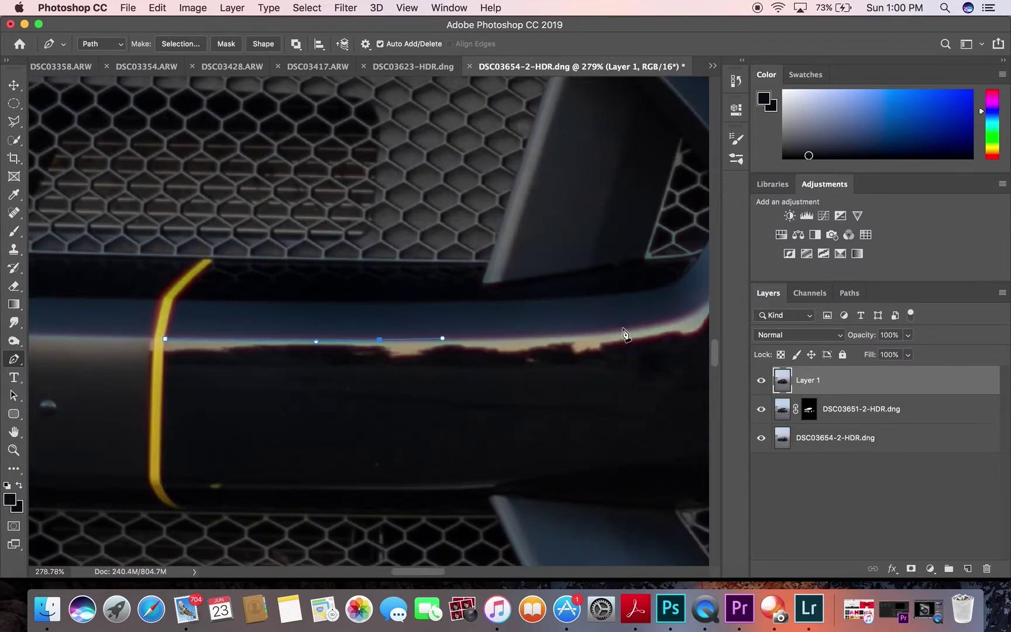
pyautogui.hscroll(2, 672, 318)
pyautogui.moveTo(621, 284); pyautogui.dragTo(636, 262)
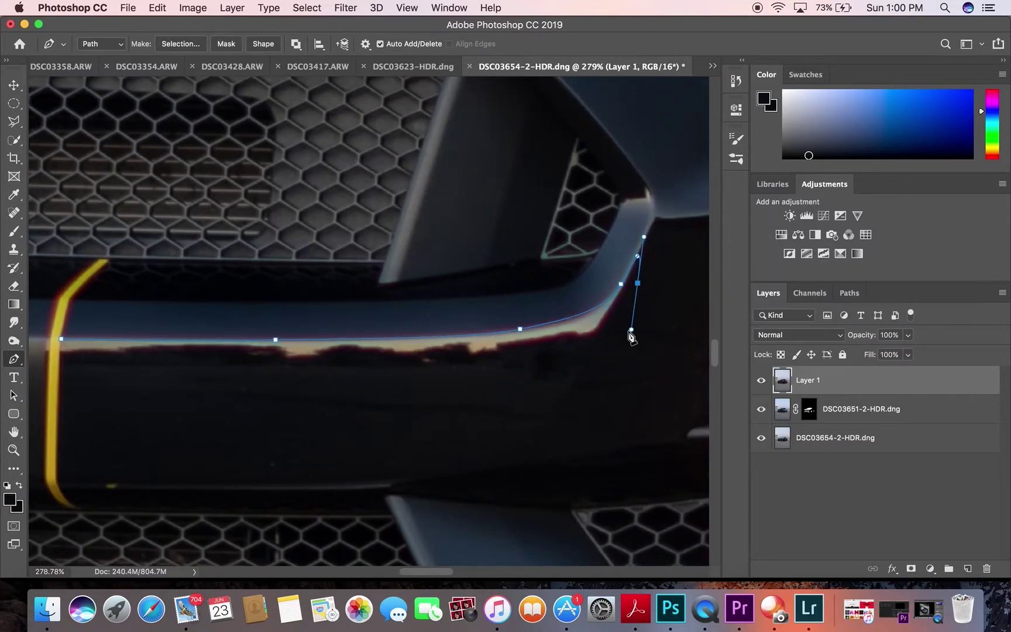
pyautogui.hscroll(-6, 409, 451)
pyautogui.moveTo(409, 449); pyautogui.dragTo(345, 451)
pyautogui.click(344, 340)
# Step: Convert that path to a selection, paint over the reflection, and deselect
pyautogui.rightClick(358, 379)
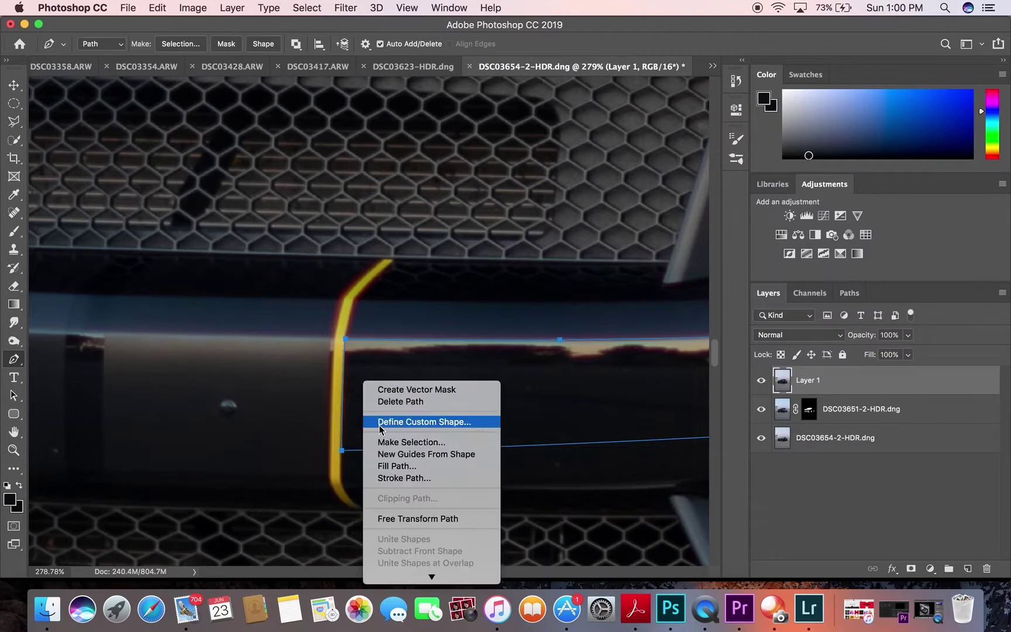
pyautogui.click(407, 443)
pyautogui.press('Return')
pyautogui.press('b')
pyautogui.scroll(-3, 404, 328)
pyautogui.moveTo(392, 296)
pyautogui.mouseDown()
pyautogui.moveTo(275, 293)
pyautogui.moveTo(542, 293)
pyautogui.moveTo(537, 282)
pyautogui.moveTo(578, 254)
pyautogui.mouseUp()
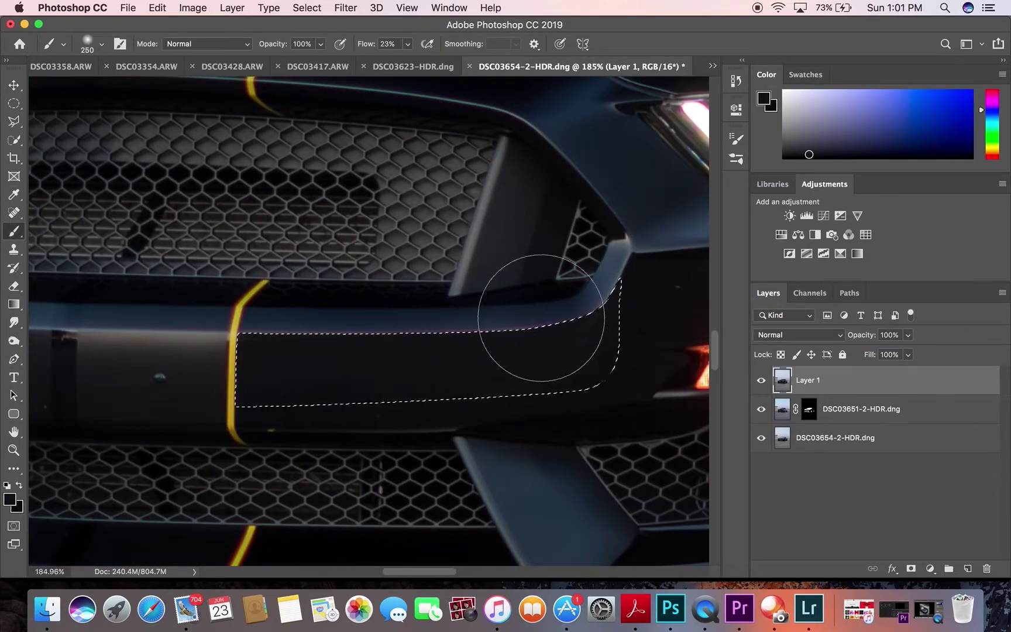
pyautogui.press('super+d')
# Step: Fit the photo on screen and set up a smaller Spot Healing Brush
pyautogui.press('super+0')
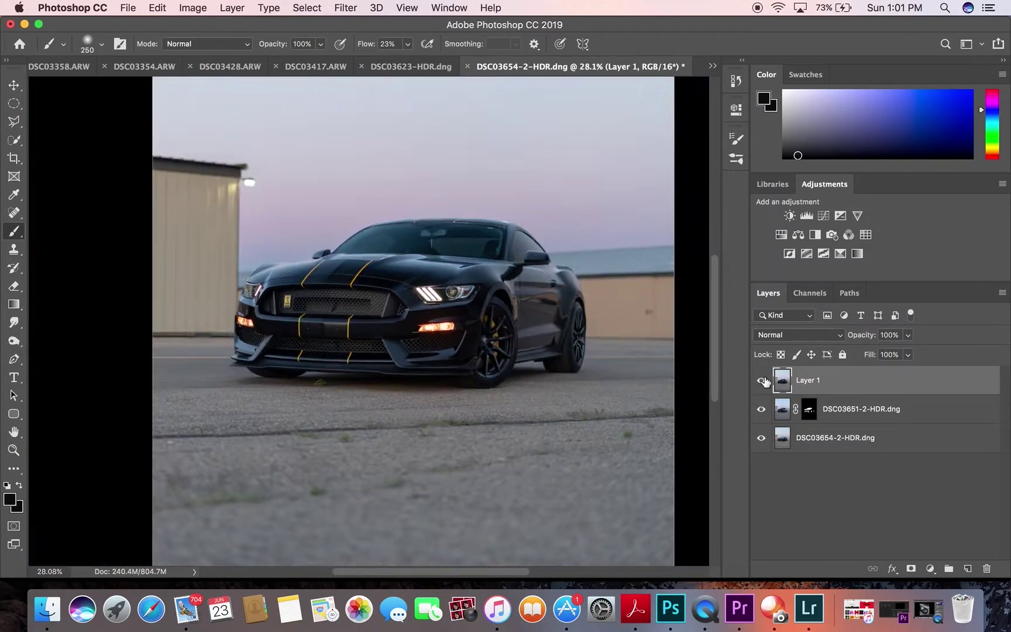
pyautogui.scroll(5, 331, 324)
pyautogui.press('j')
pyautogui.rightClick(14, 213)
pyautogui.click(59, 228)
# Step: Switch to the sampled Healing Brush and zoom in on the front bumper and grille
pyautogui.press('[')
pyautogui.press('[')
pyautogui.press('[')
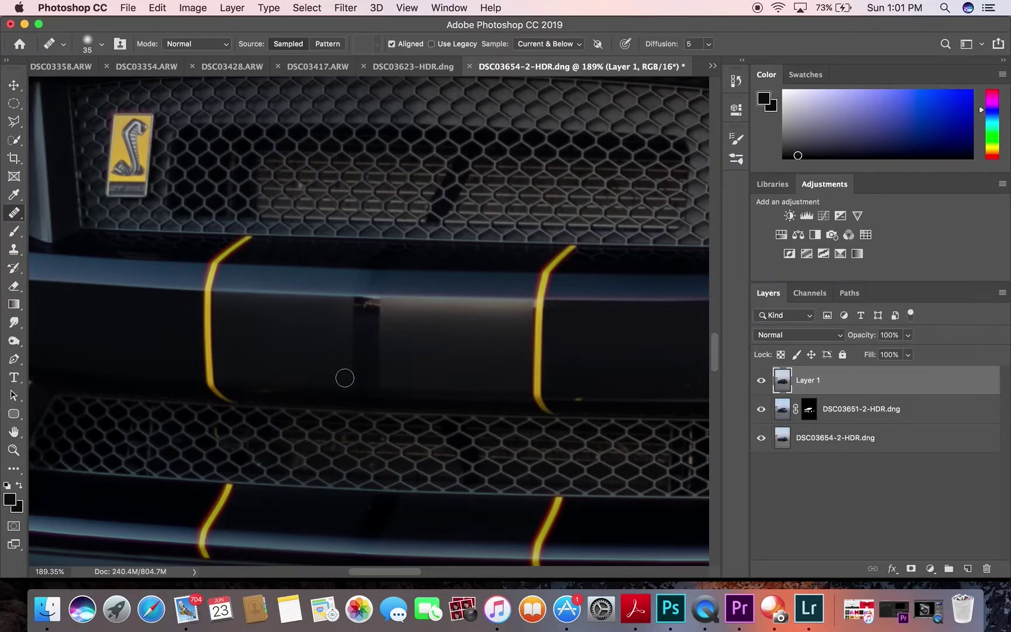
pyautogui.press('super+0')
pyautogui.scroll(3, 398, 281)
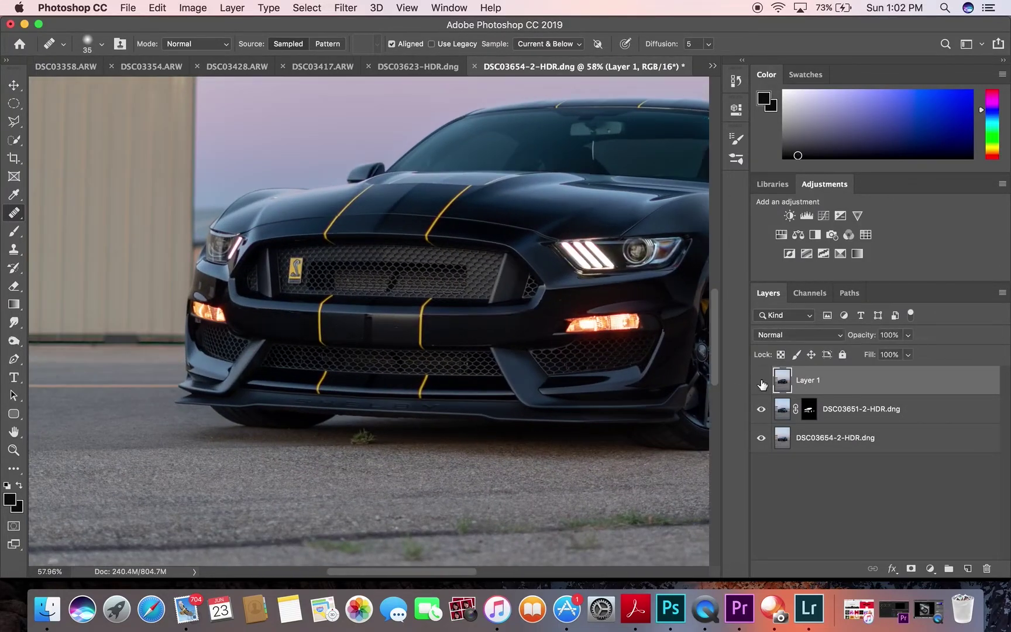
pyautogui.scroll(3, 421, 282)
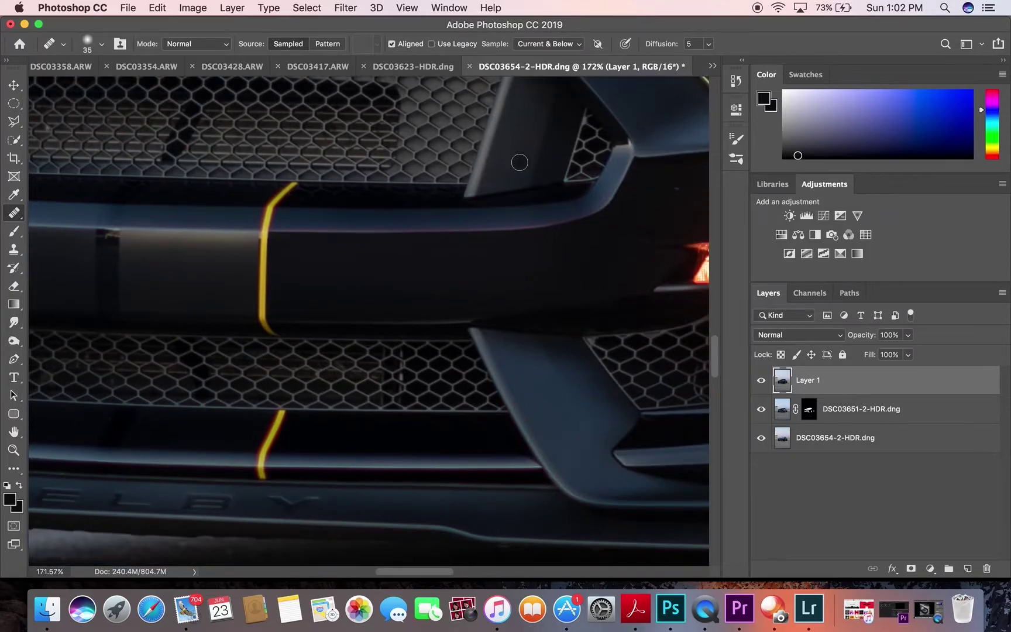
pyautogui.hscroll(5, 520, 162)
pyautogui.scroll(1, 527, 181)
pyautogui.hscroll(5, 514, 254)
pyautogui.scroll(3, 572, 206)
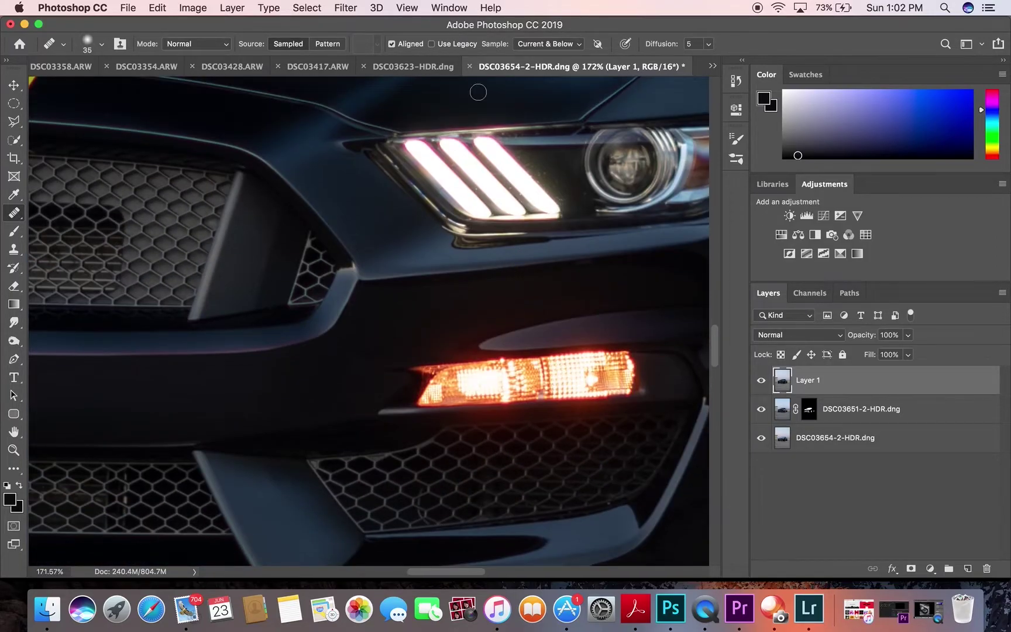
# Step: Fit the car in the window and start a Pen path along the roof edge
pyautogui.press('super+0')
pyautogui.scroll(-3, 375, 322)
pyautogui.scroll(5, 374, 322)
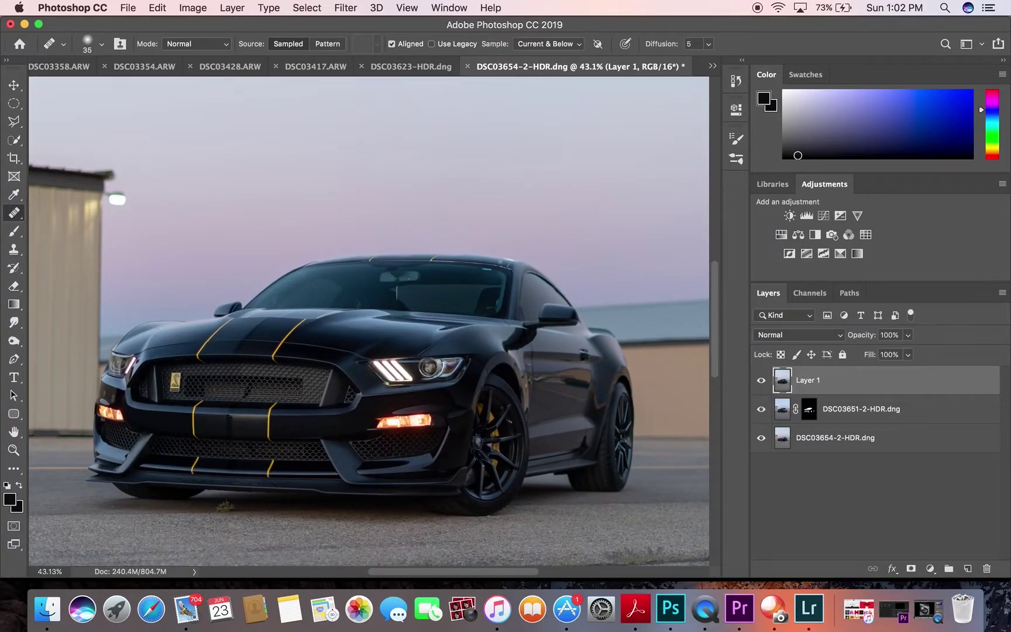
pyautogui.scroll(5, 501, 263)
pyautogui.scroll(2, 499, 262)
pyautogui.click(14, 341)
pyautogui.scroll(3, 220, 206)
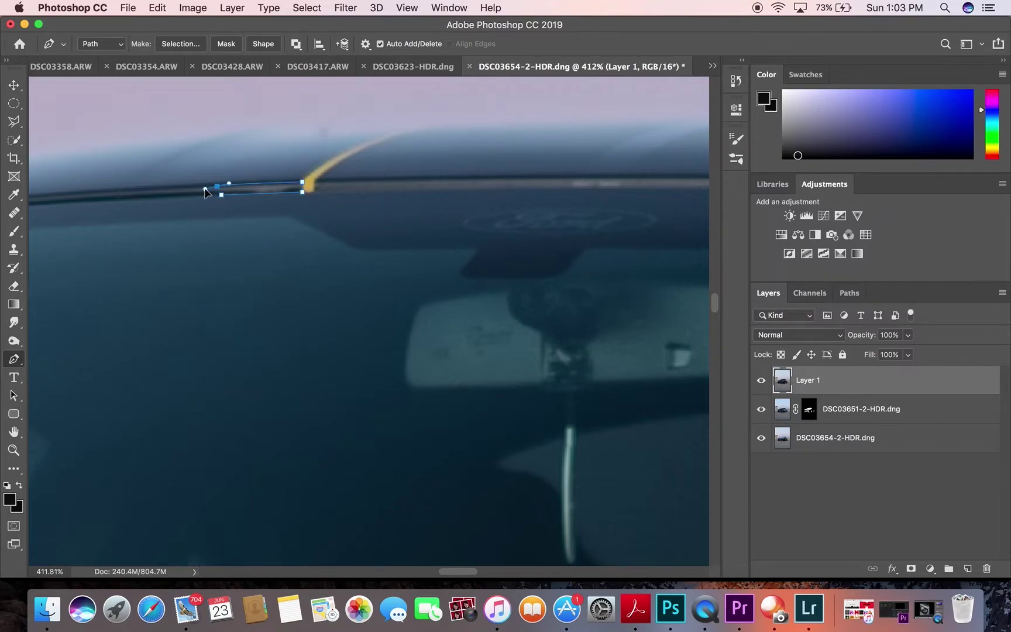
# Step: Add an anchor to the roof-edge path and convert it into a selection
pyautogui.rightClick(299, 199)
pyautogui.click(328, 197)
pyautogui.rightClick(281, 193)
pyautogui.click(316, 266)
pyautogui.press('Return')
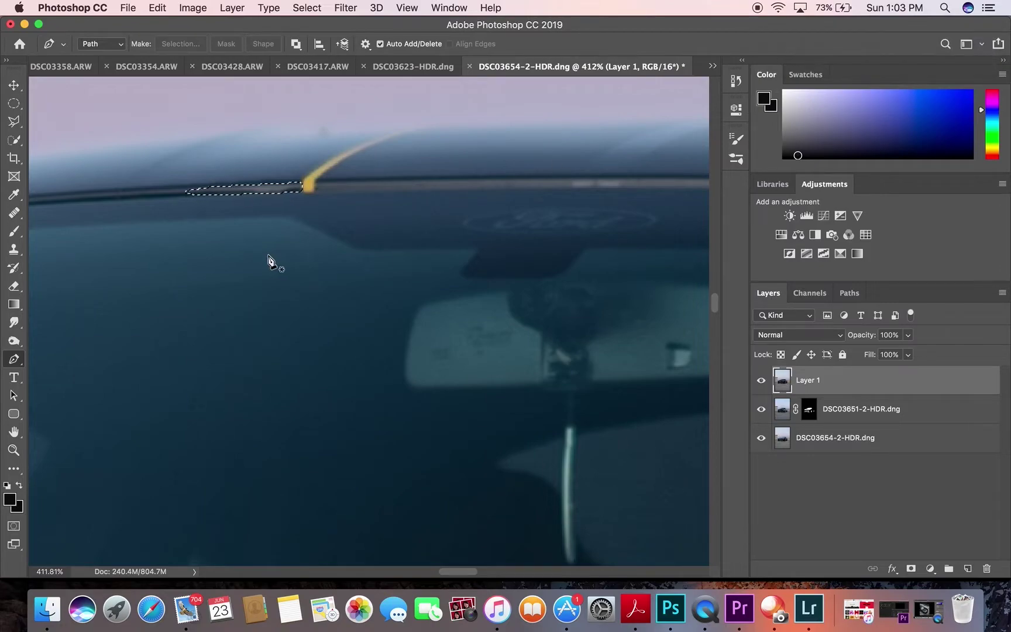
pyautogui.press('b')
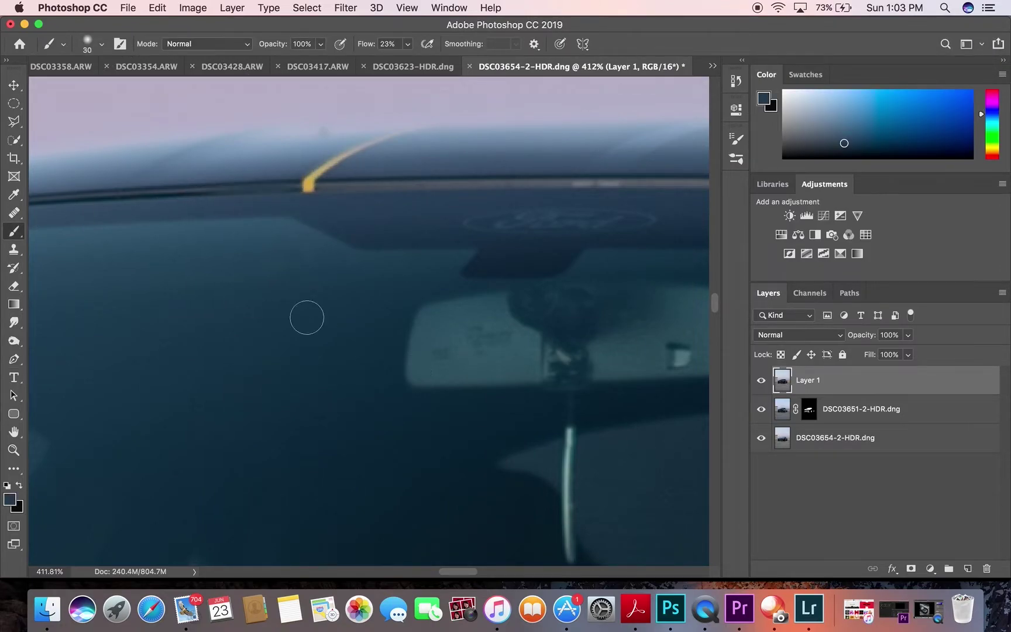
pyautogui.scroll(-10, 307, 317)
pyautogui.scroll(10, 140, 226)
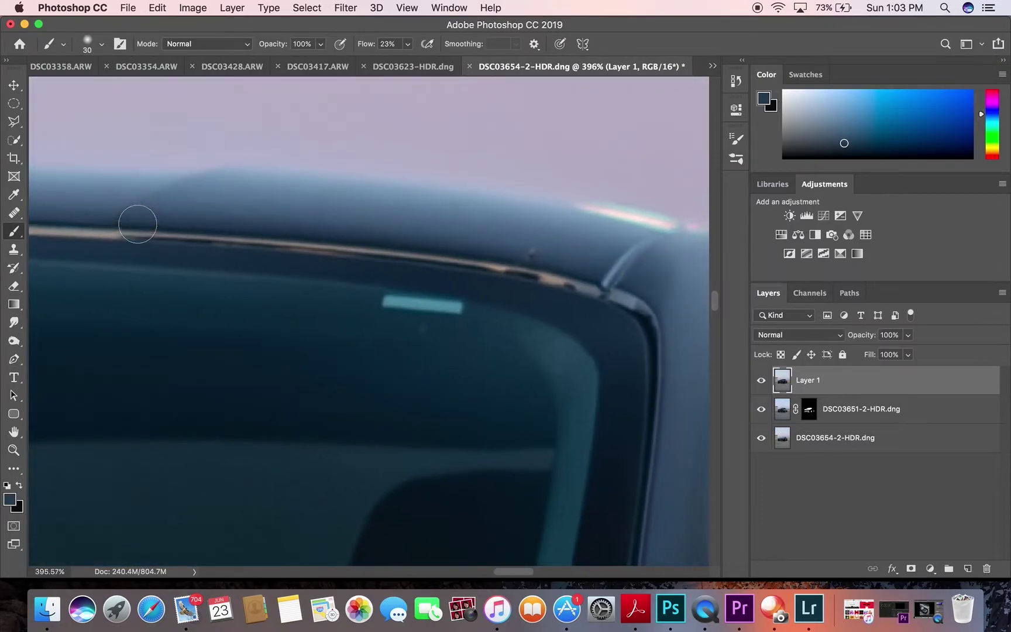
# Step: Retrace the roof trim with the Pen tool and make it a selection
pyautogui.press('p')
pyautogui.scroll(3, 92, 221)
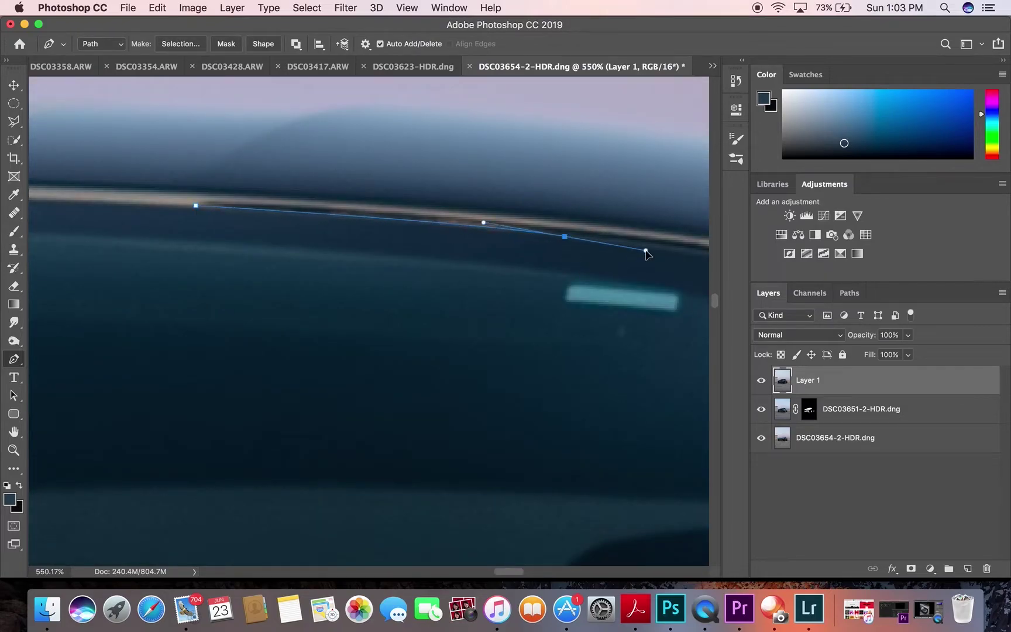
pyautogui.hscroll(5, 647, 253)
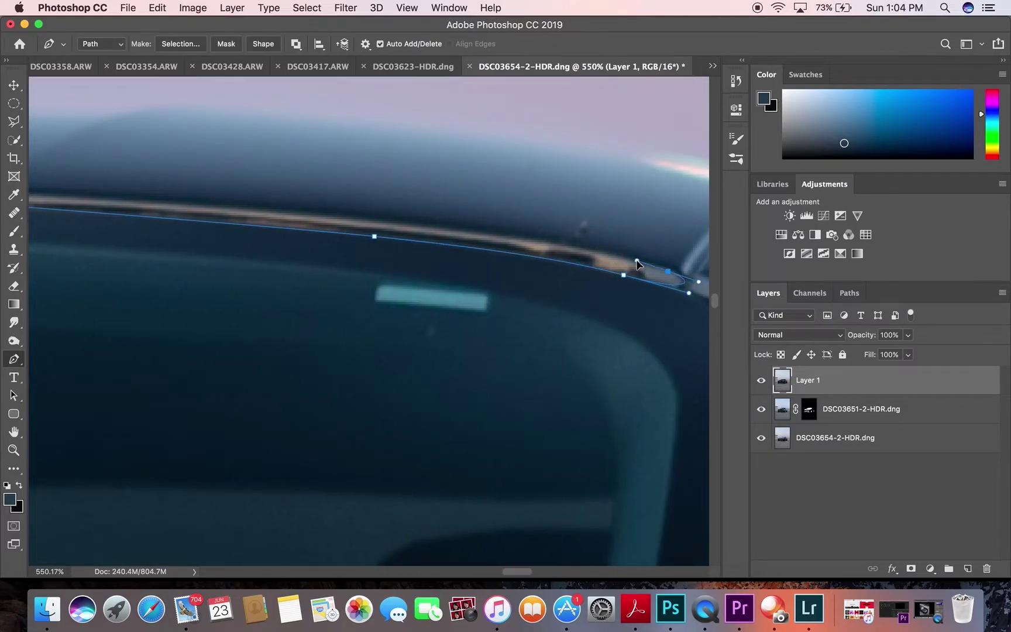
pyautogui.hscroll(-6, 229, 212)
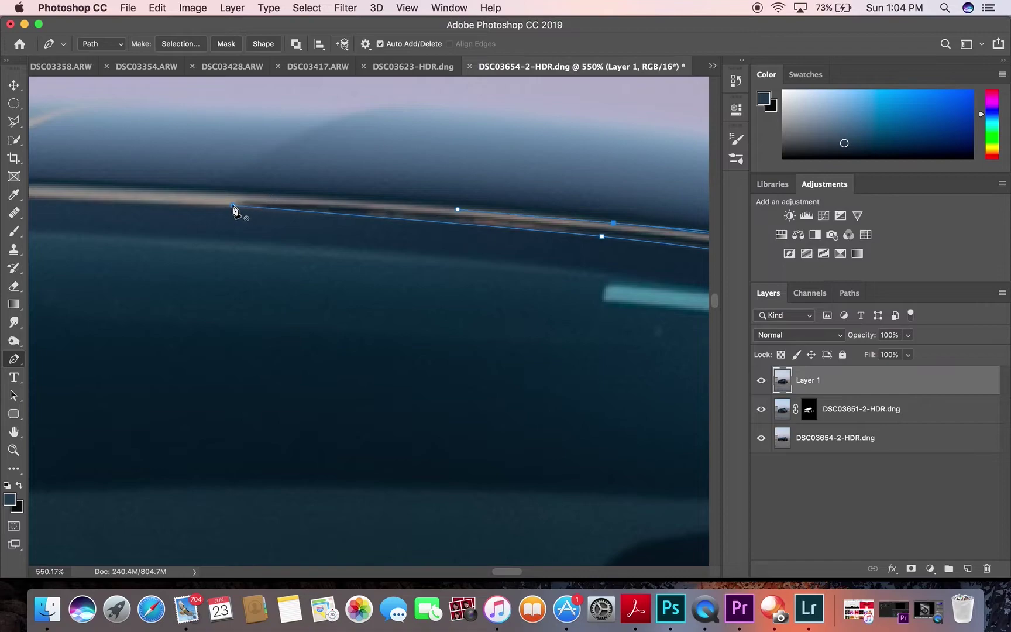
pyautogui.rightClick(316, 210)
pyautogui.click(354, 271)
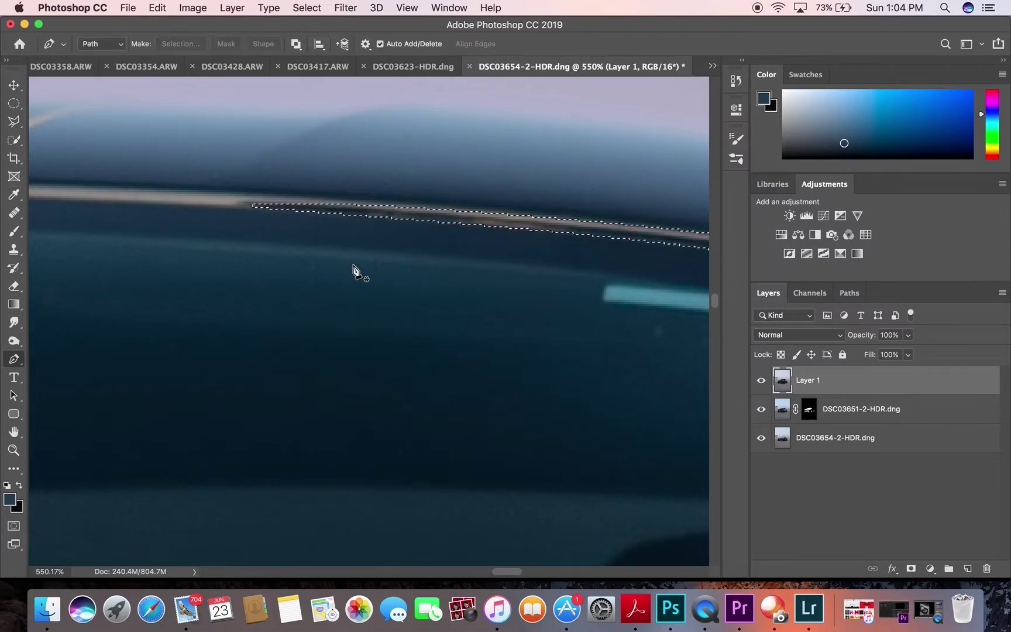
# Step: Brush over the roof trim strip inside the selection, then deselect
pyautogui.press('b')
pyautogui.scroll(-3, 348, 253)
pyautogui.moveTo(349, 253); pyautogui.dragTo(482, 272)
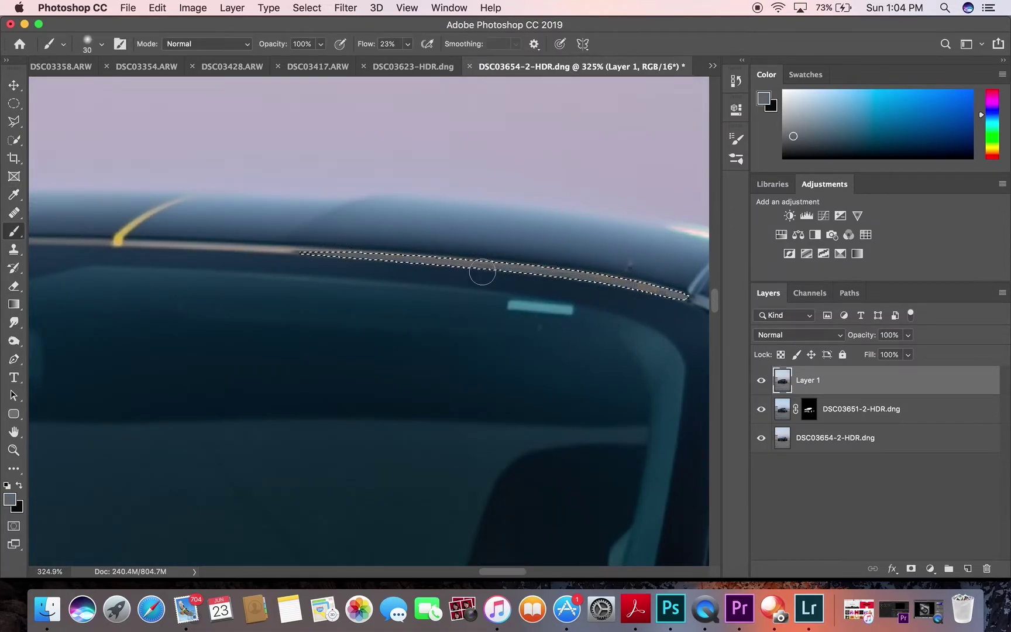
pyautogui.moveTo(603, 291); pyautogui.dragTo(666, 293)
pyautogui.press('super+d')
pyautogui.scroll(3, 403, 282)
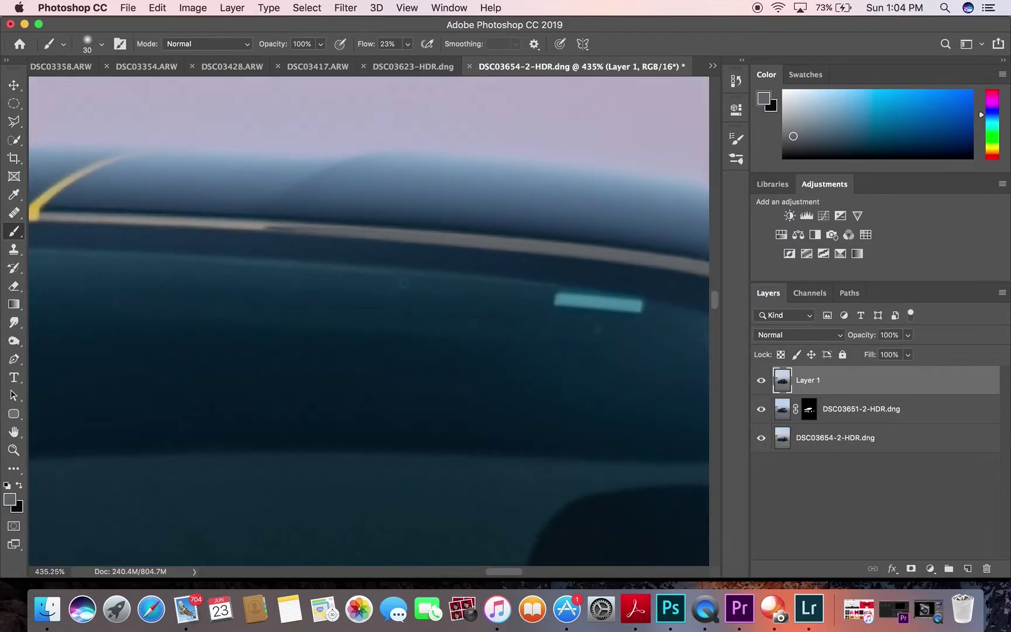
# Step: Clone Stamp away the cyan streak reflection on the rear window
pyautogui.click(14, 252)
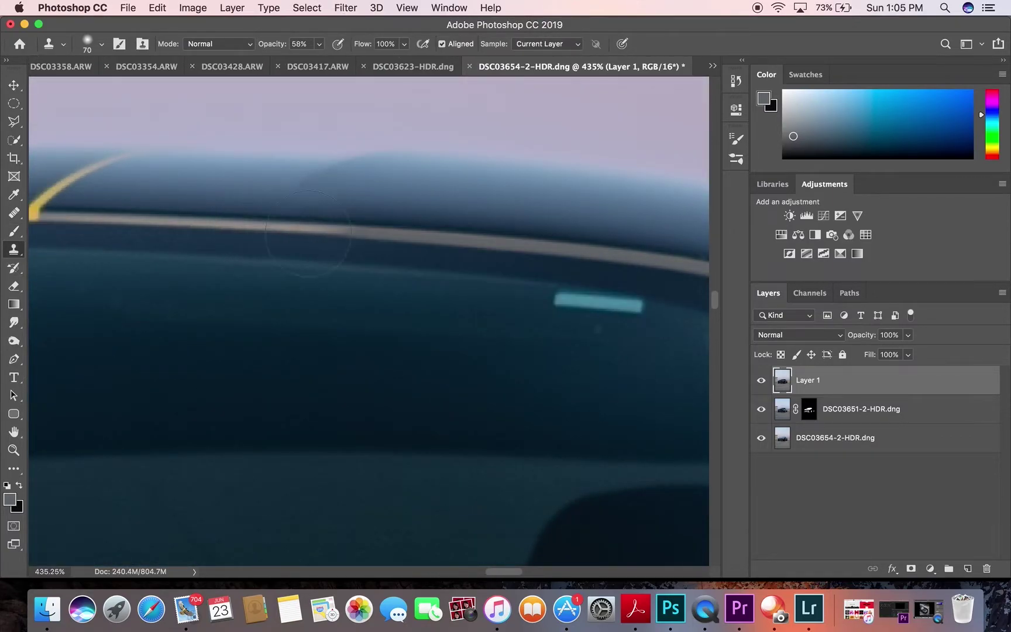
pyautogui.scroll(-4, 352, 232)
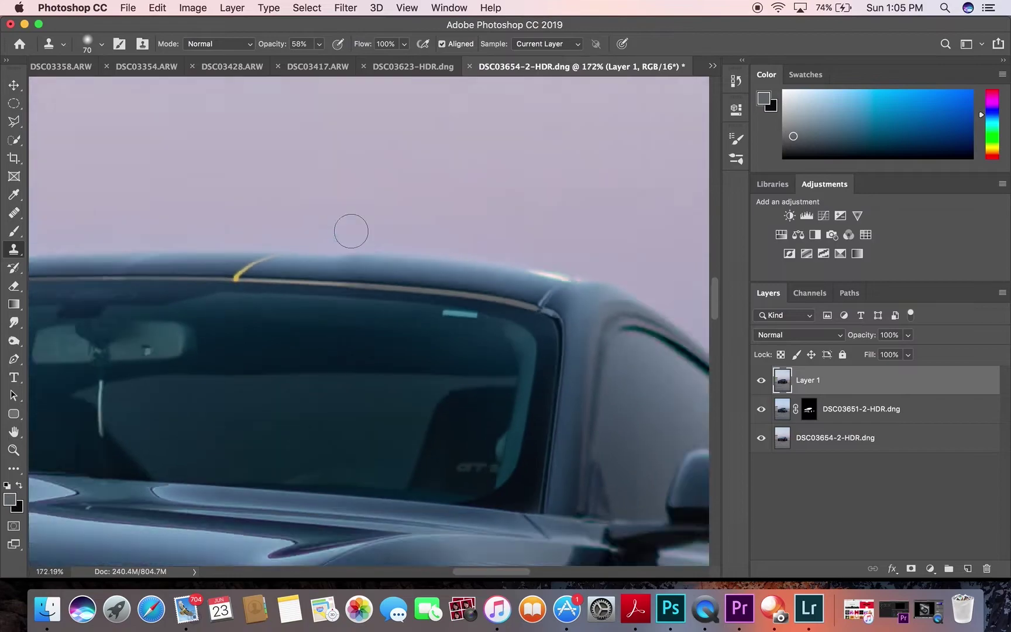
pyautogui.scroll(-5, 352, 232)
pyautogui.scroll(4, 380, 322)
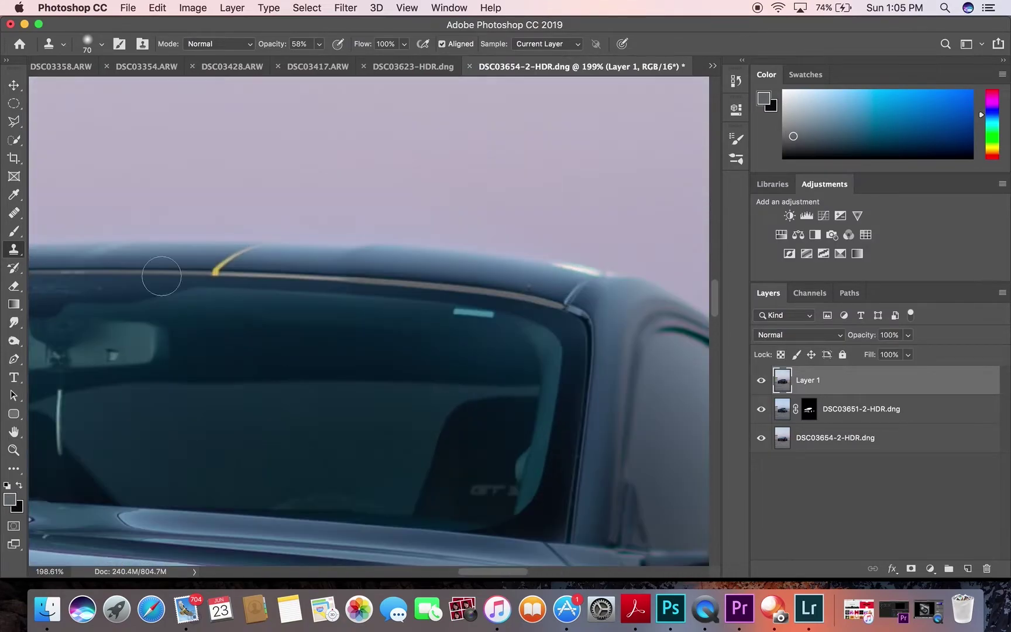
pyautogui.scroll(3, 381, 322)
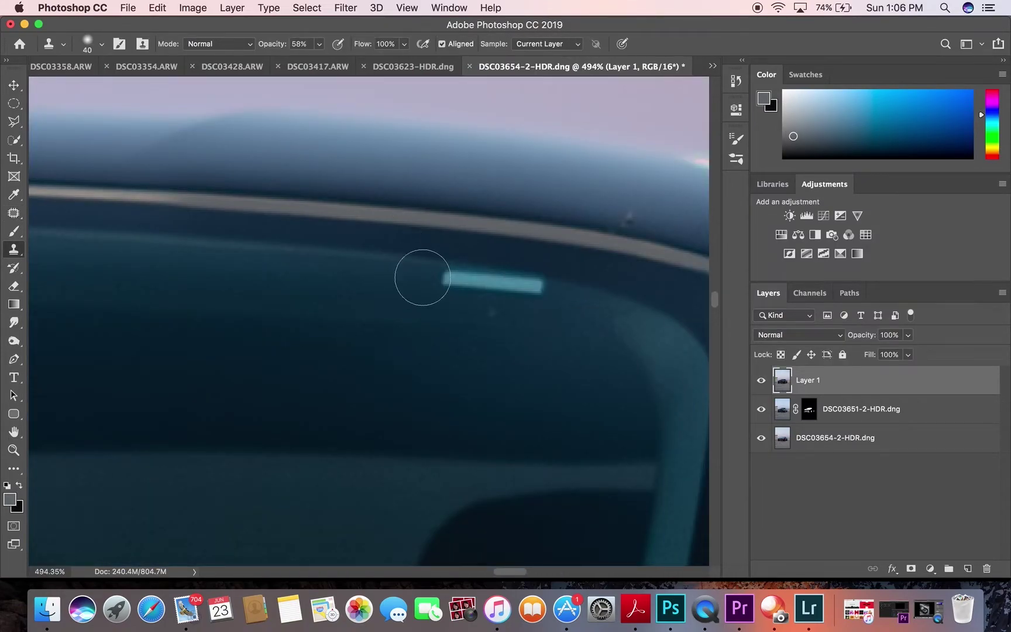
pyautogui.moveTo(442, 279); pyautogui.dragTo(528, 289)
pyautogui.scroll(-7, 477, 410)
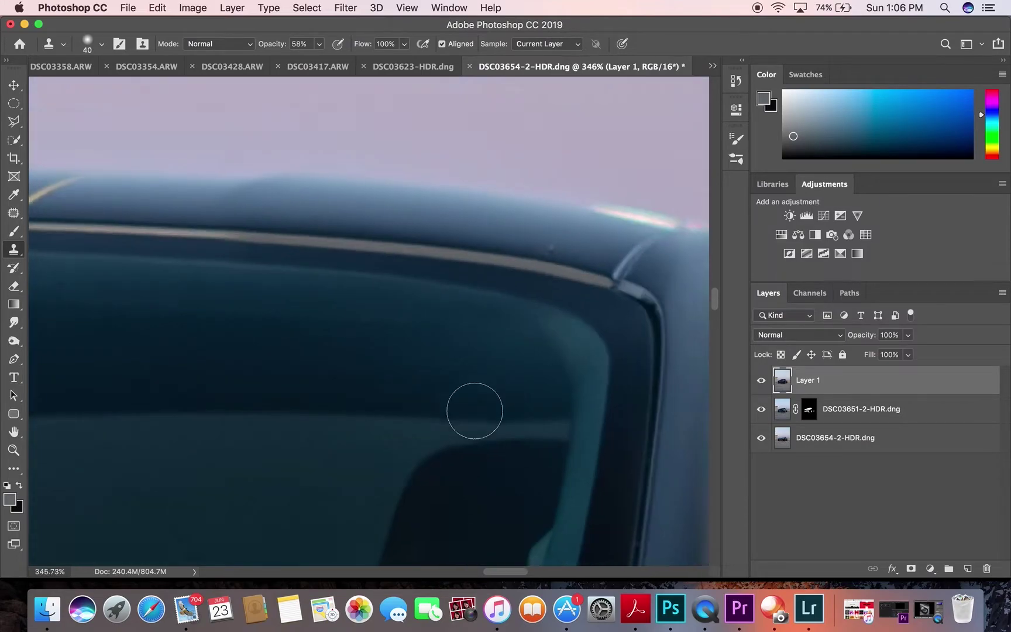
pyautogui.scroll(-4, 481, 412)
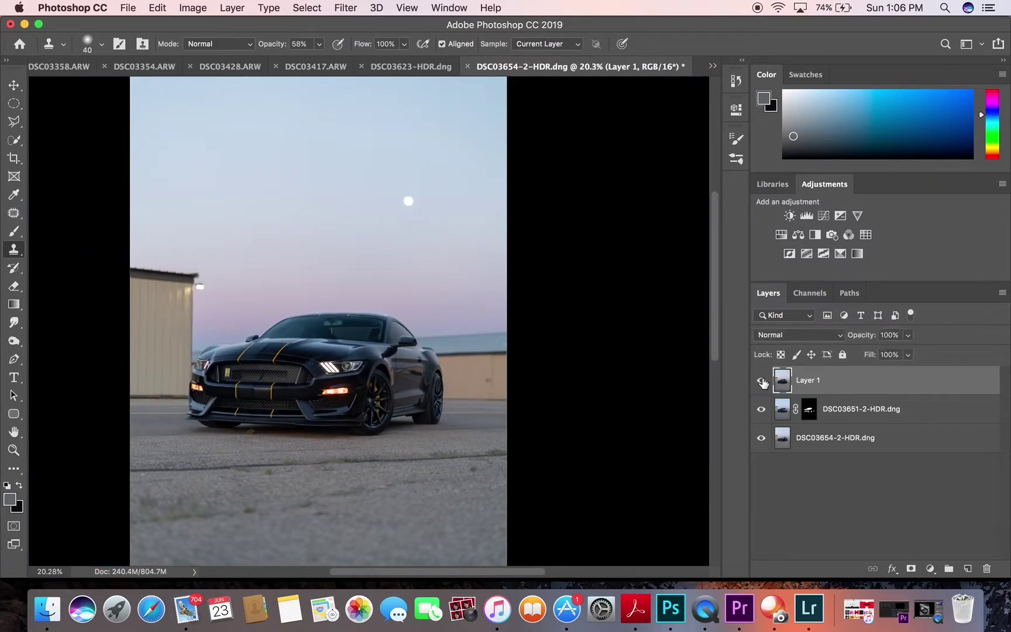
pyautogui.scroll(4, 369, 322)
pyautogui.press('p')
pyautogui.scroll(4, 299, 364)
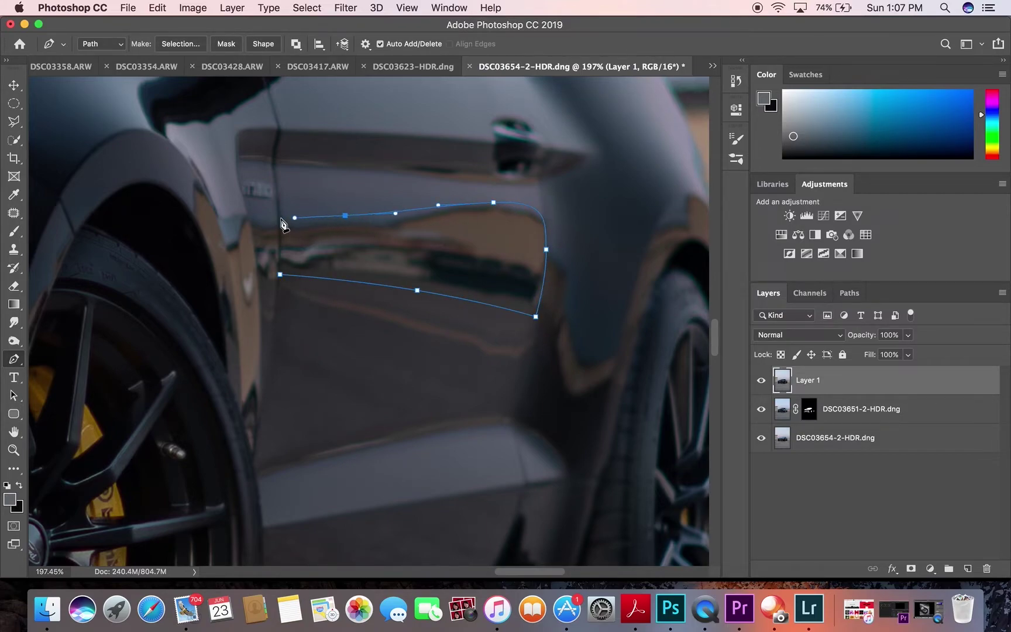
# Step: Convert the door path to a selection and paint the reflection with dark paint colour
pyautogui.hotkey('ctrl', 'Return')
pyautogui.press('b')
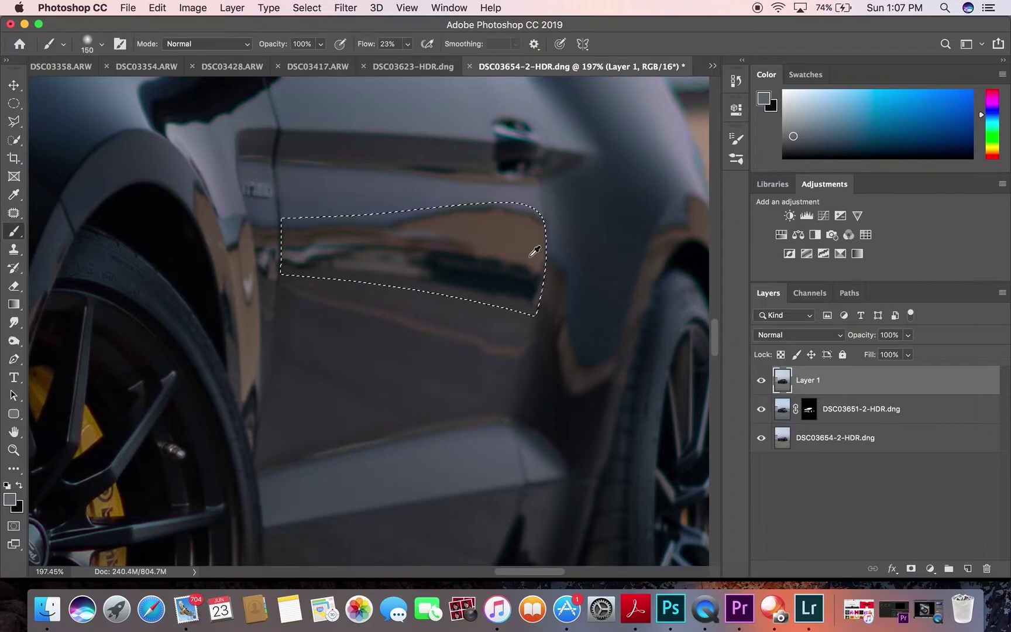
pyautogui.keyDown('alt'); pyautogui.click(595, 267); pyautogui.keyUp('alt')
pyautogui.moveTo(485, 226)
pyautogui.mouseDown()
pyautogui.moveTo(395, 214)
pyautogui.moveTo(447, 226)
pyautogui.moveTo(297, 221)
pyautogui.moveTo(412, 233)
pyautogui.mouseUp()
pyautogui.keyDown('alt'); pyautogui.click(563, 342); pyautogui.keyUp('alt')
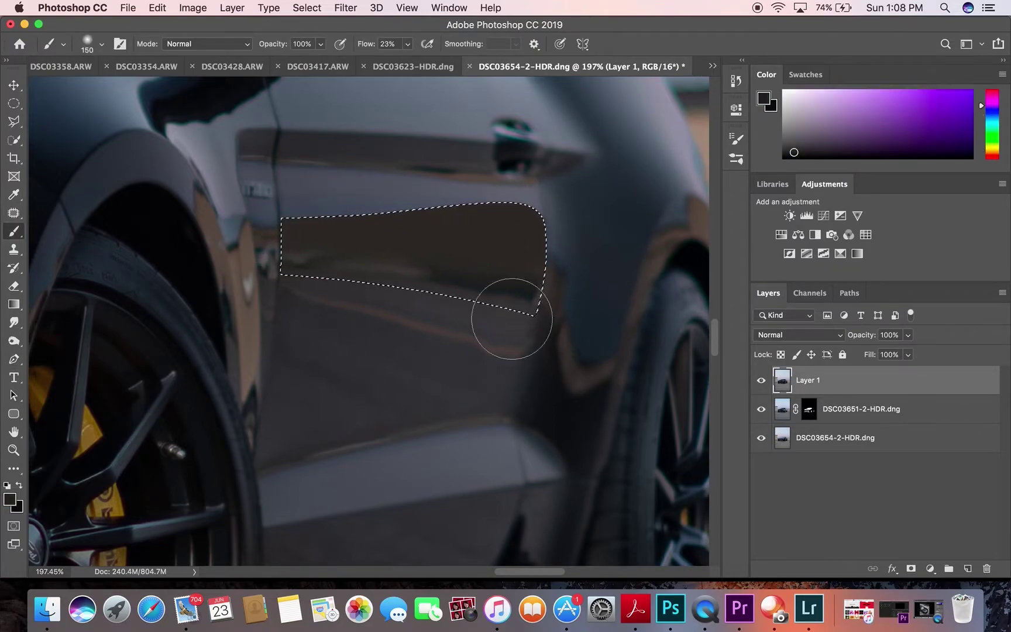
# Step: Check the whole photo, add a layer mask to Layer 1, and reset colours to black/white
pyautogui.press('super+0')
pyautogui.scroll(5, 485, 374)
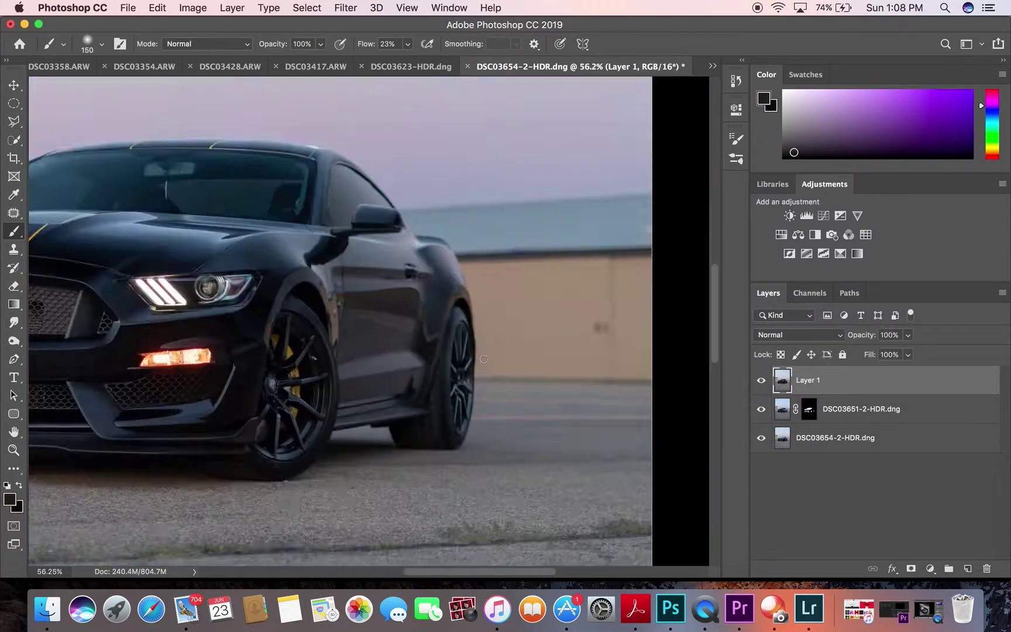
pyautogui.scroll(5, 485, 374)
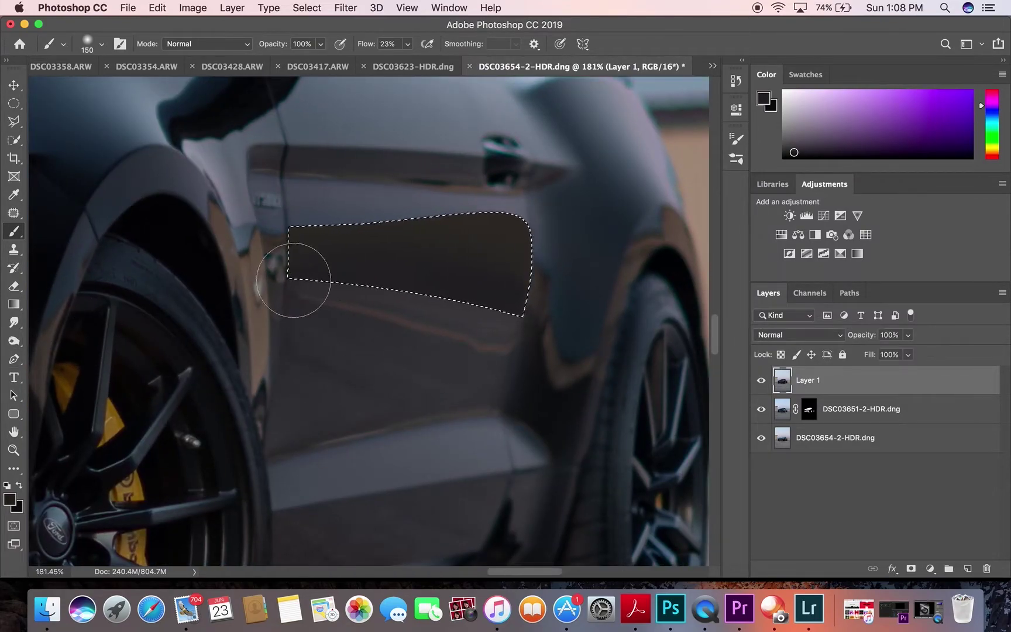
pyautogui.click(912, 568)
pyautogui.press('d')
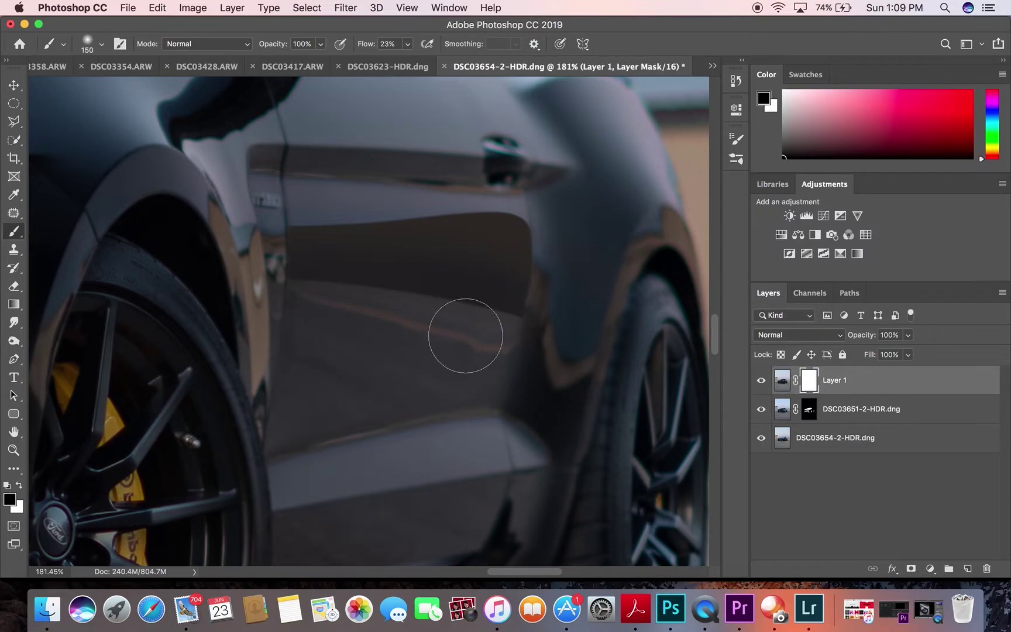
# Step: Stamp all visible layers into a new merged Layer 2 on top
pyautogui.scroll(-2, 576, 350)
pyautogui.scroll(-5, 597, 361)
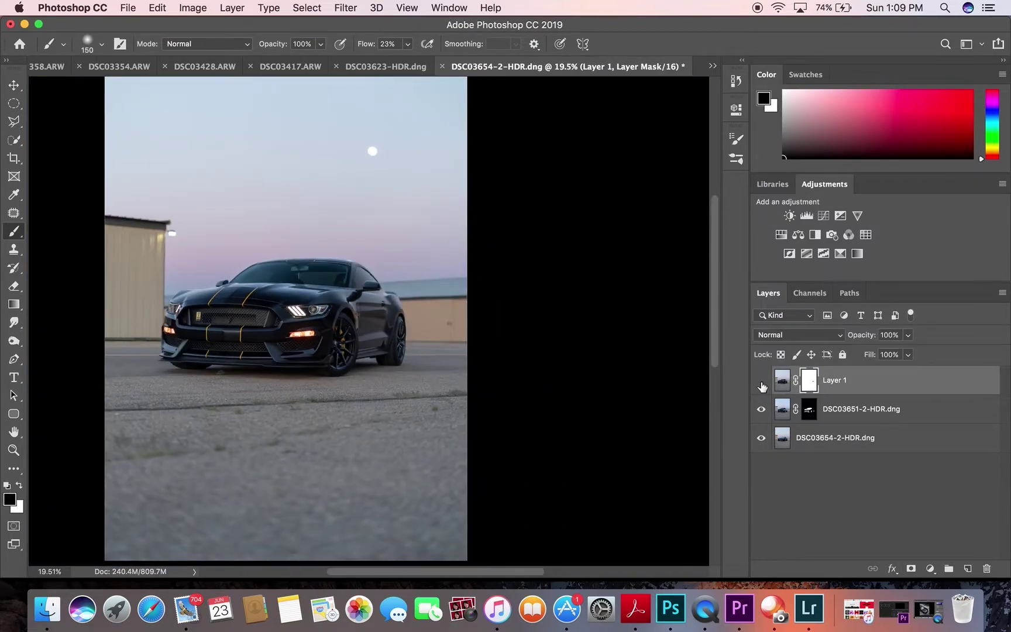
pyautogui.scroll(5, 463, 215)
pyautogui.scroll(-5, 507, 217)
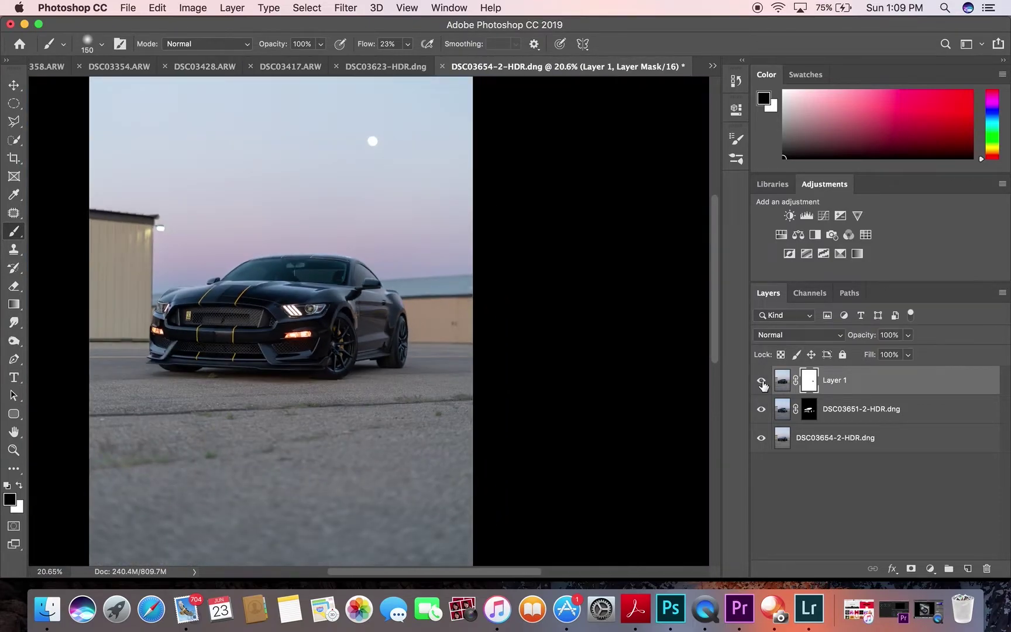
pyautogui.press('super+plus')
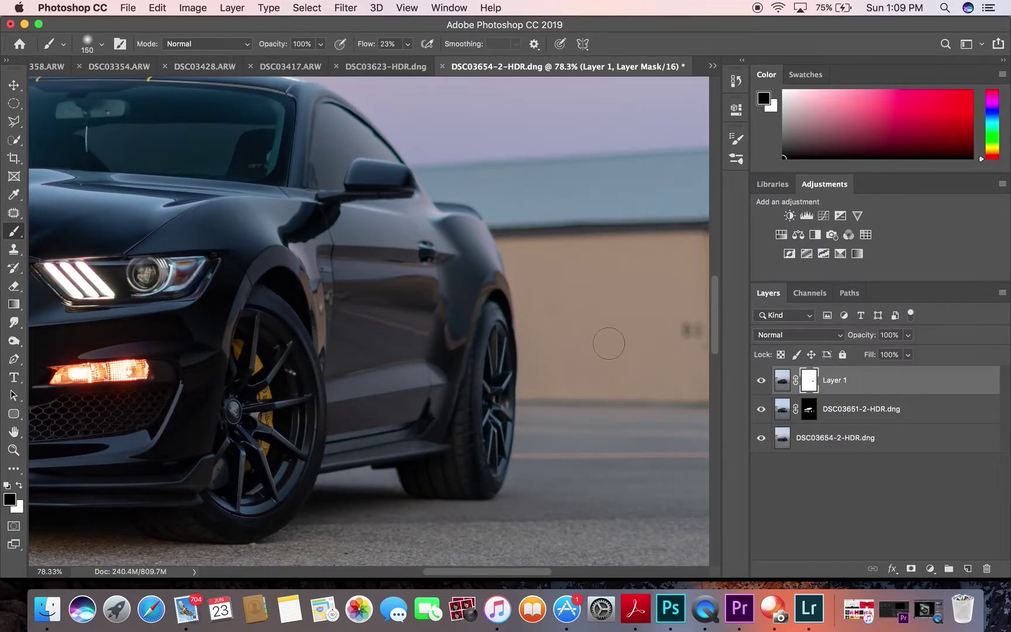
pyautogui.press('super+0')
pyautogui.press('super+alt+shift+e')
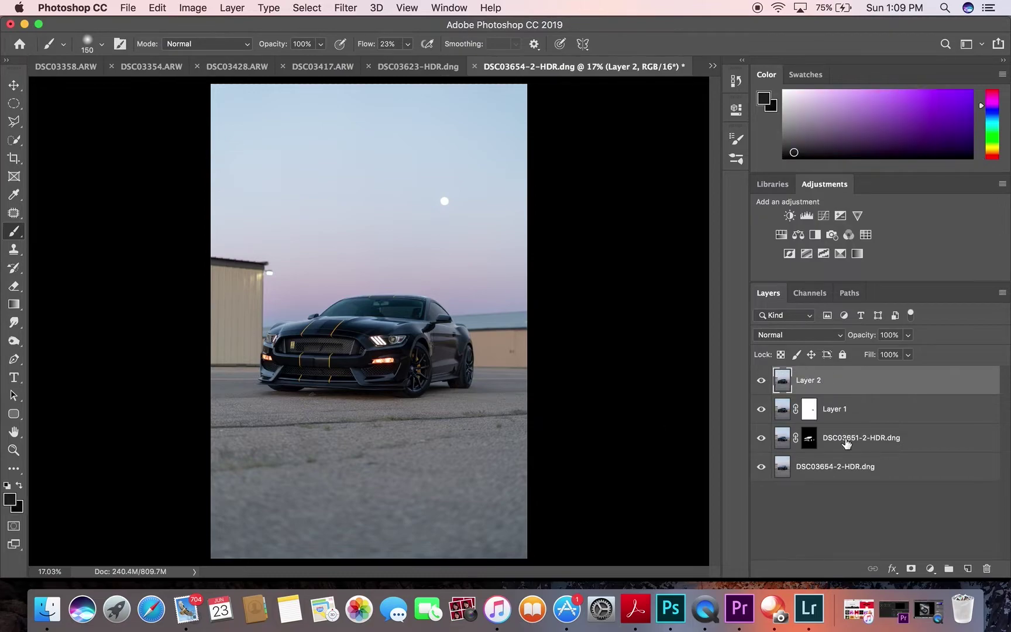
# Step: Rename Layer 1 to 'Reflections' and the DSC03651 layer to 'Background Mask'
pyautogui.doubleClick(849, 438)
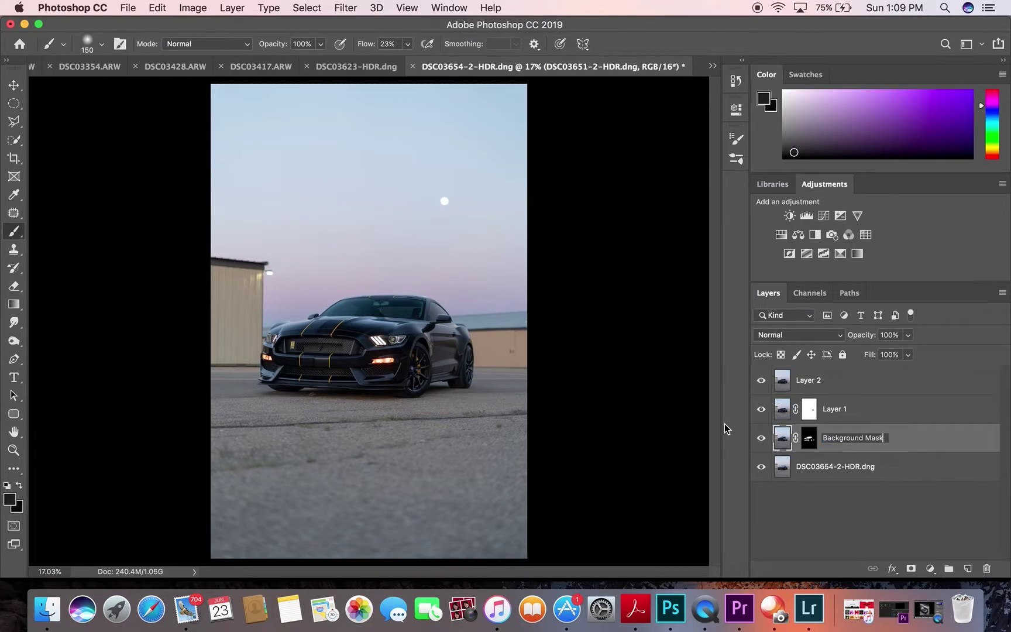
pyautogui.doubleClick(835, 409)
pyautogui.write('Reflections')
pyautogui.press('Return')
pyautogui.click(807, 379)
pyautogui.scroll(5, 314, 344)
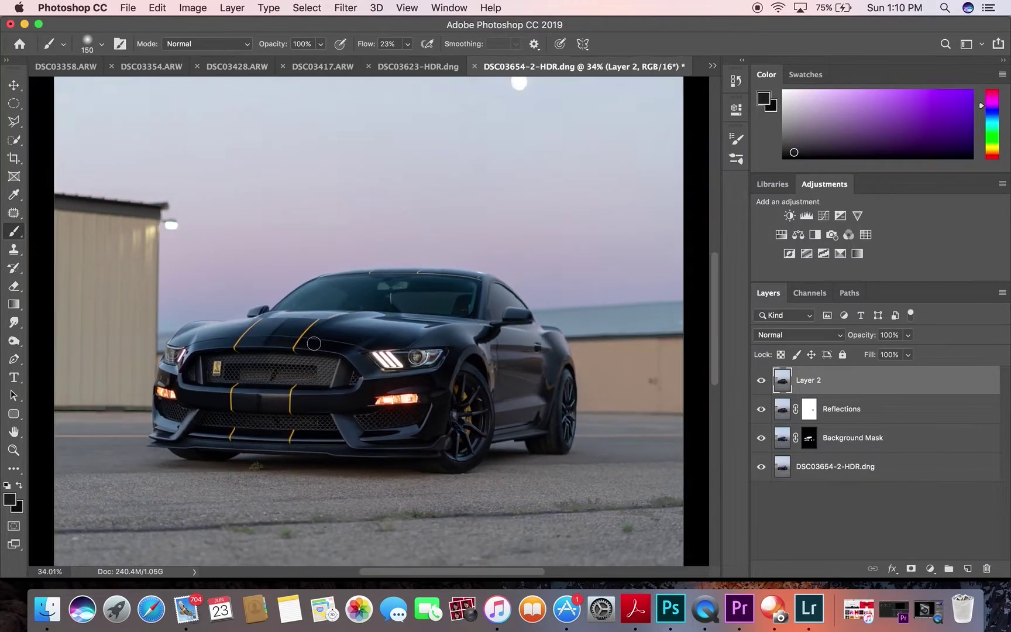
# Step: Toggle Layer 2's visibility to compare the retouching before and after
pyautogui.scroll(-5, 314, 344)
pyautogui.click(762, 380)
pyautogui.click(761, 380)
pyautogui.scroll(2, 545, 240)
pyautogui.scroll(2, 544, 240)
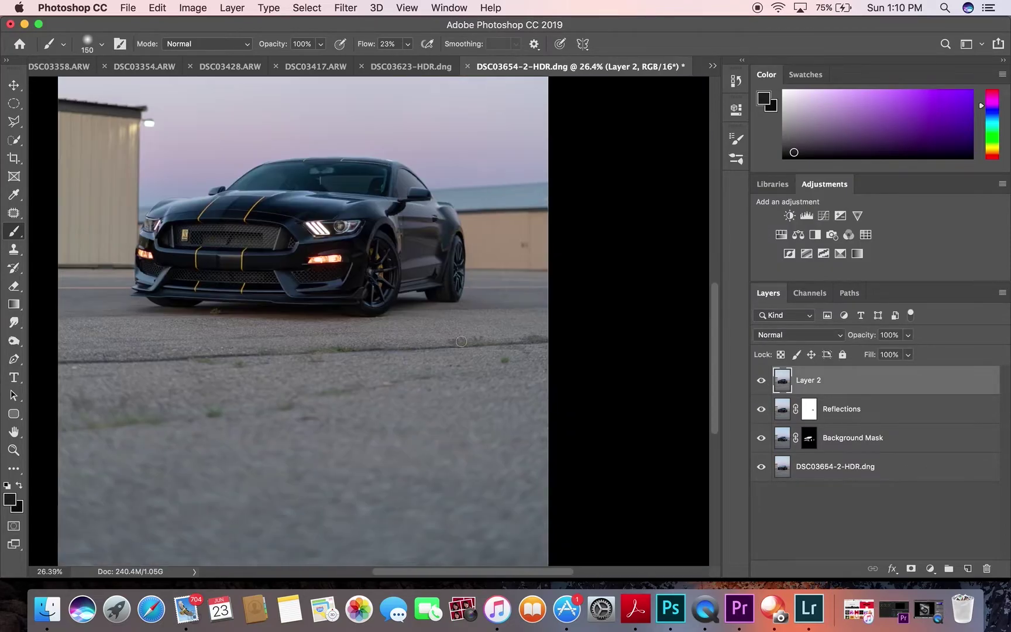
# Step: Name the merged top layer 'Corrections'
pyautogui.press('j')
pyautogui.scroll(4, 450, 234)
pyautogui.press('s')
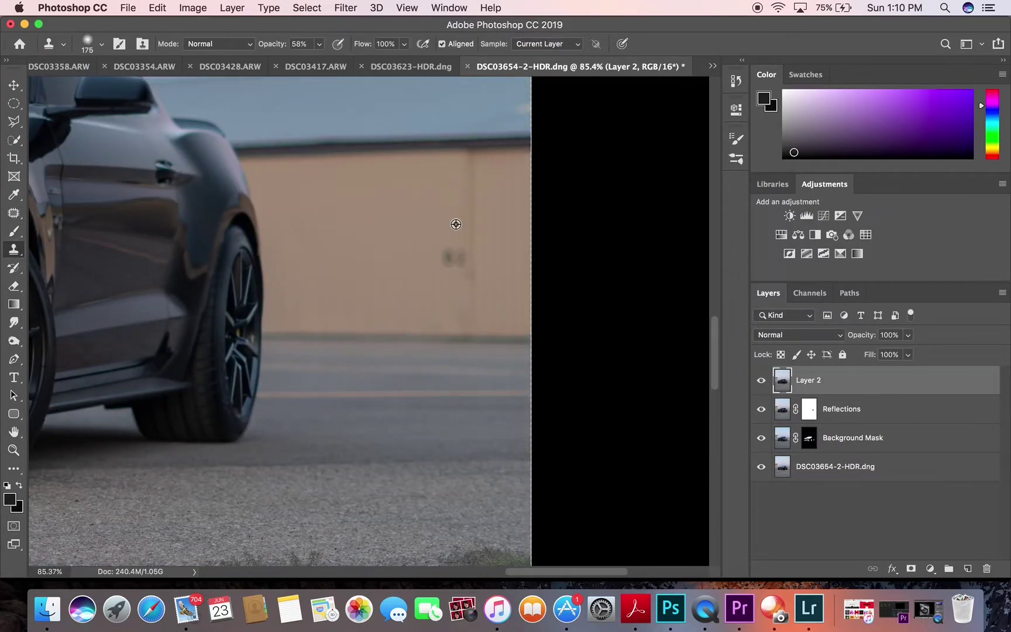
pyautogui.scroll(-3, 455, 276)
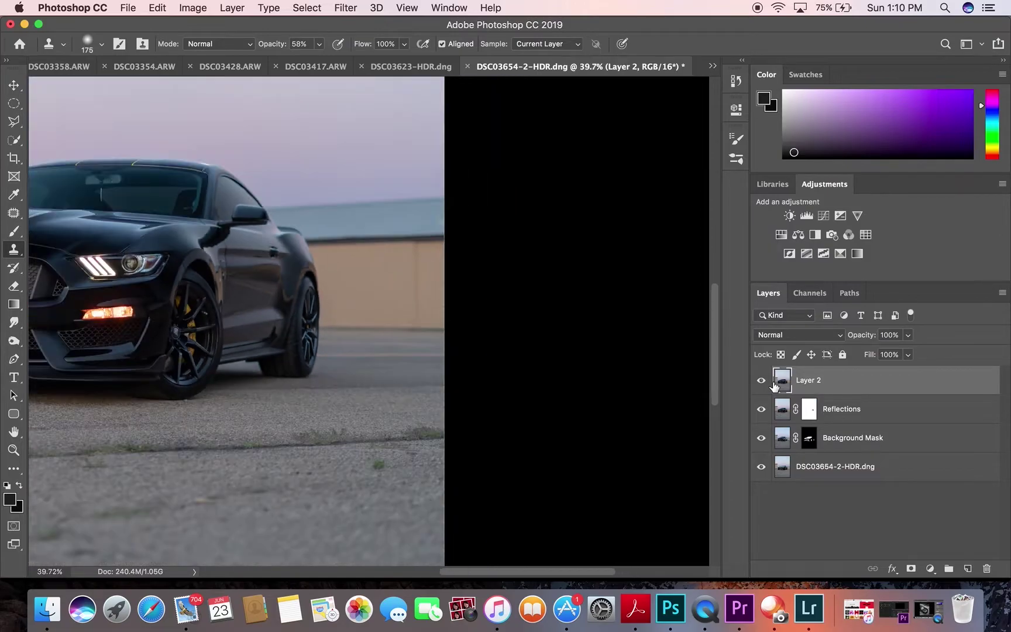
pyautogui.write('Corections')
pyautogui.press('Return')
pyautogui.scroll(-3, 366, 397)
pyautogui.scroll(3, 366, 397)
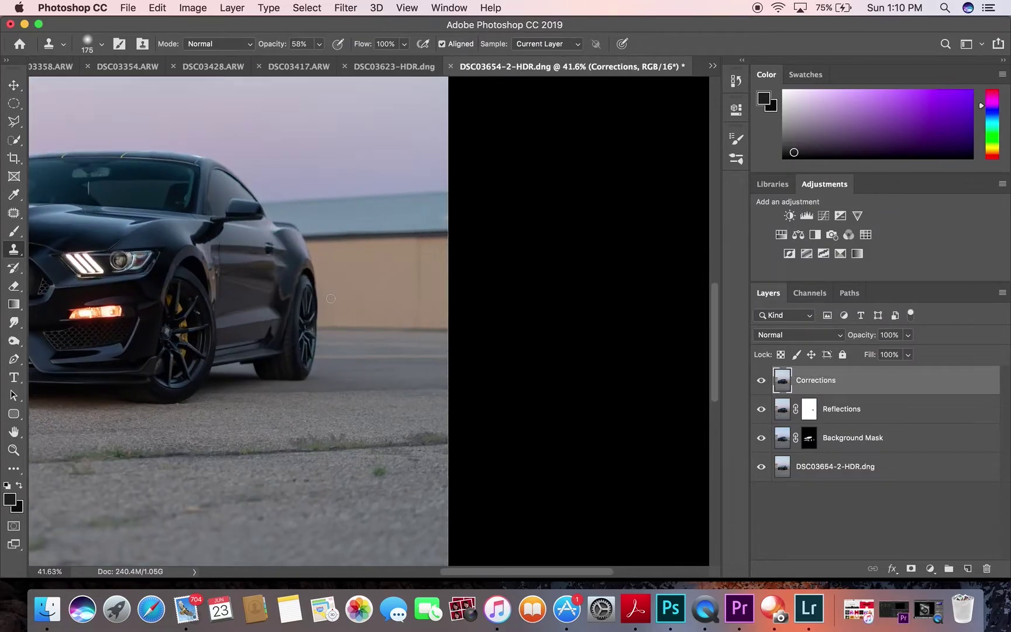
# Step: Patch away the grass tuft and a spot on the pavement with nearby texture
pyautogui.press('j')
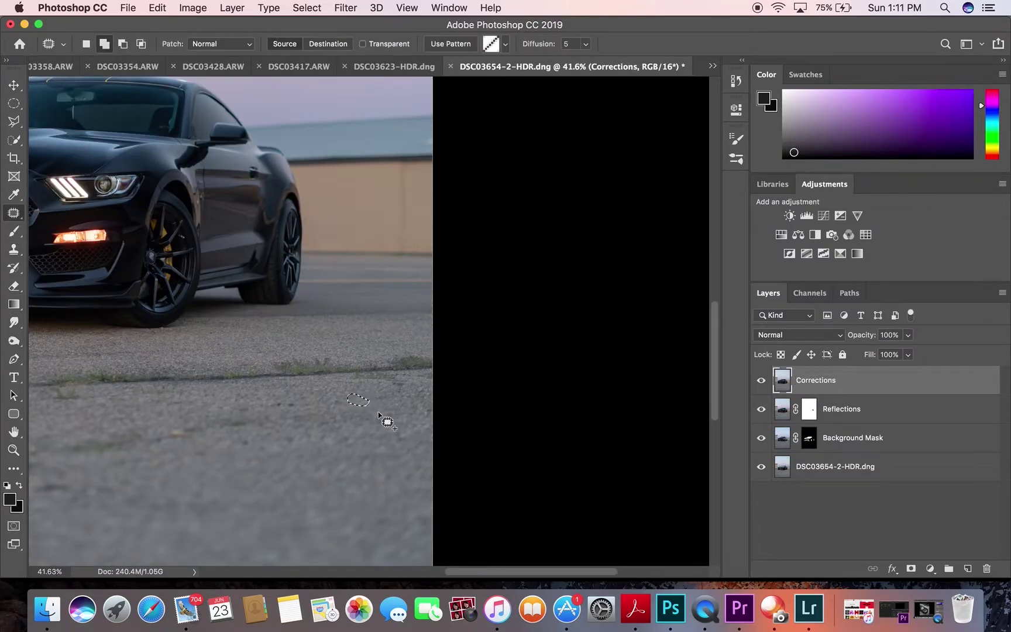
pyautogui.scroll(5, 387, 420)
pyautogui.hscroll(-5, 242, 354)
pyautogui.moveTo(307, 344); pyautogui.dragTo(406, 343)
pyautogui.scroll(-3, 406, 343)
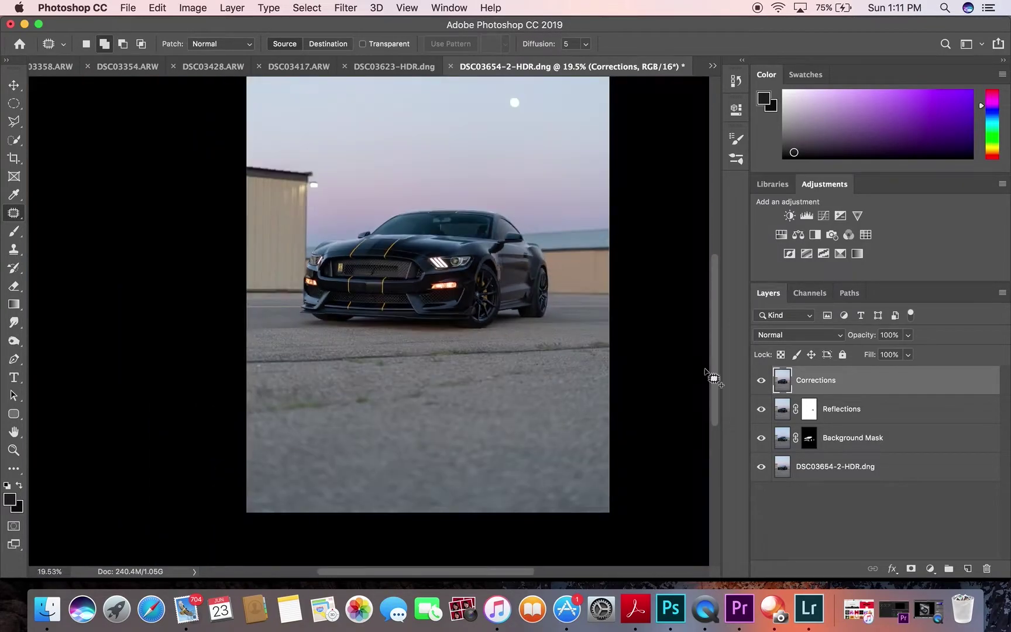
pyautogui.scroll(2, 377, 396)
pyautogui.moveTo(402, 396)
pyautogui.mouseDown()
pyautogui.moveTo(378, 396)
pyautogui.moveTo(402, 394)
pyautogui.mouseUp()
pyautogui.moveTo(389, 399); pyautogui.dragTo(309, 400)
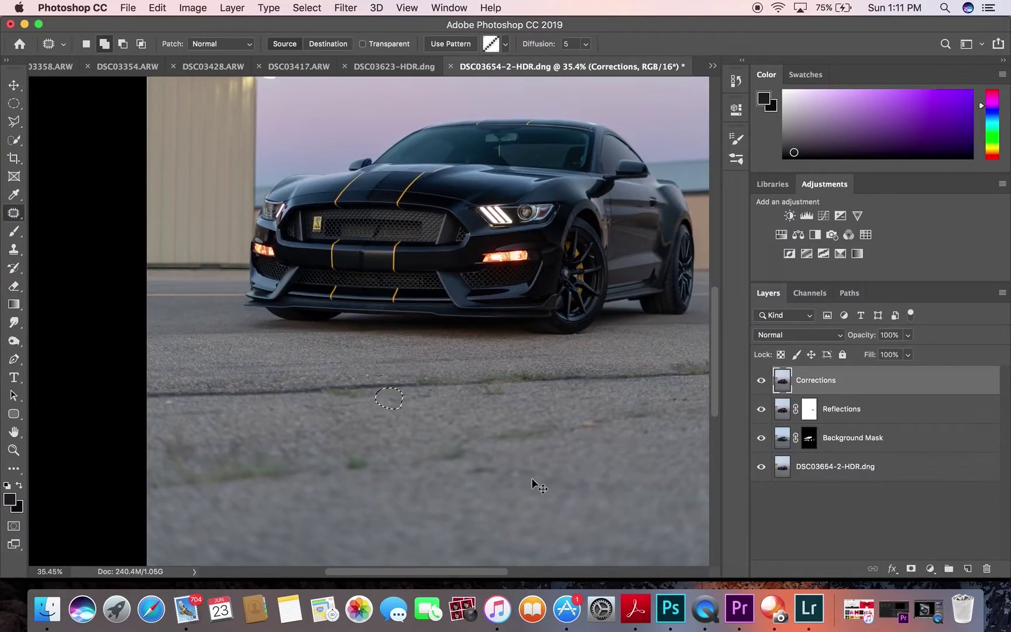
pyautogui.hotkey('ctrl', 'd')
pyautogui.scroll(-3, 539, 487)
pyautogui.scroll(3, 131, 283)
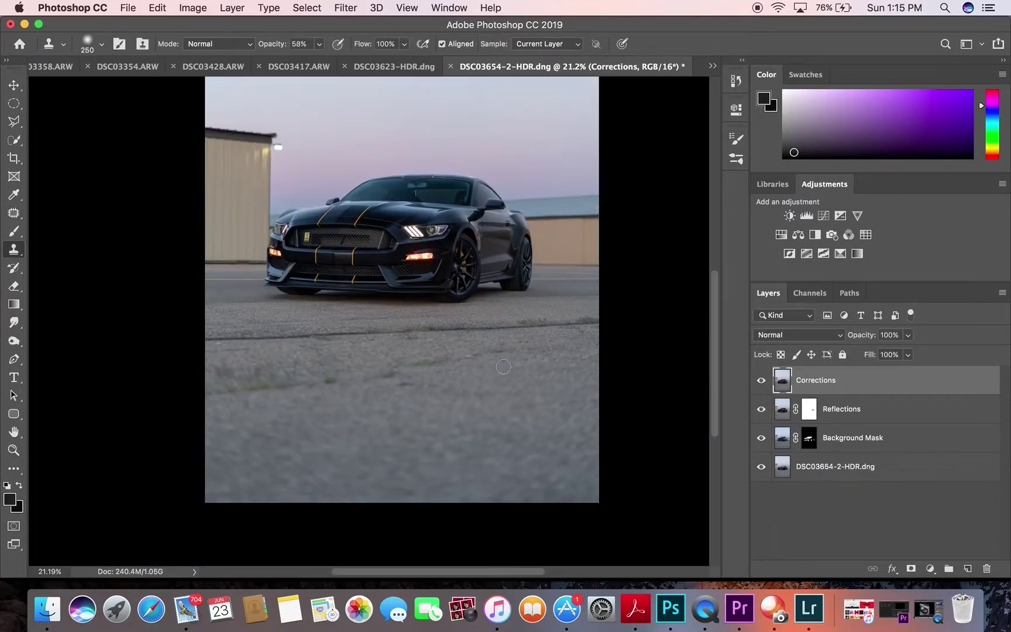
pyautogui.scroll(-2, 503, 367)
# Step: Crop the photo to a 4:5 portrait, rotated about one degree to straighten it
pyautogui.click(14, 158)
pyautogui.moveTo(422, 508); pyautogui.dragTo(380, 515)
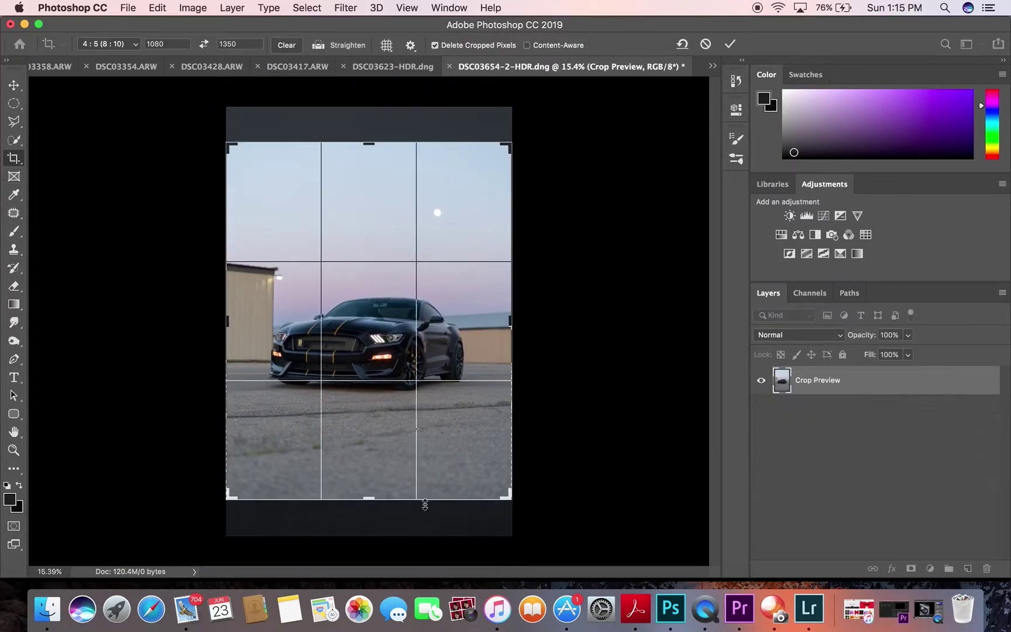
pyautogui.press('Return')
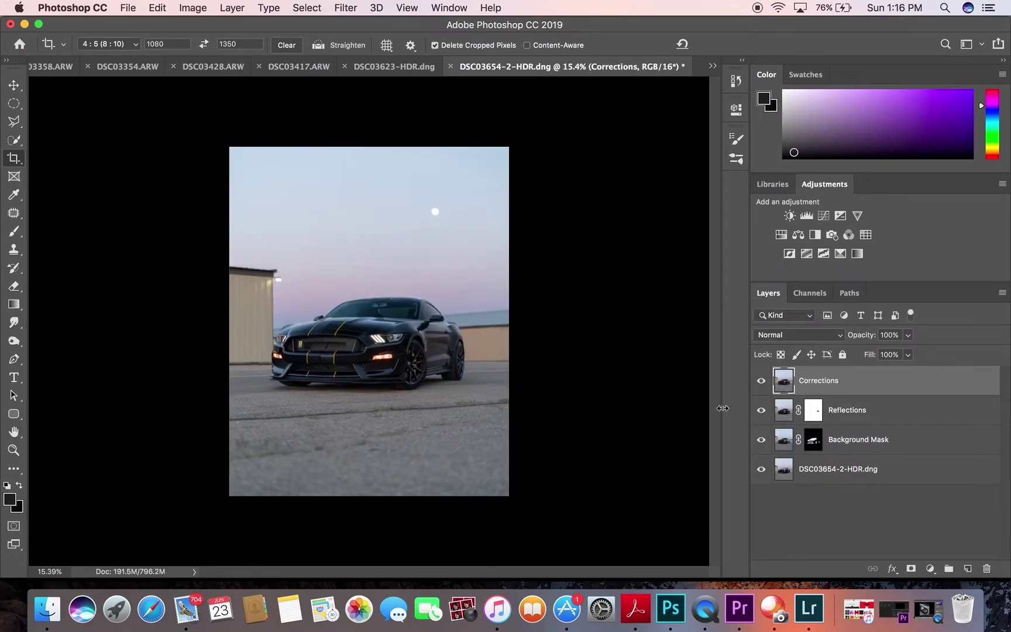
pyautogui.click(762, 440)
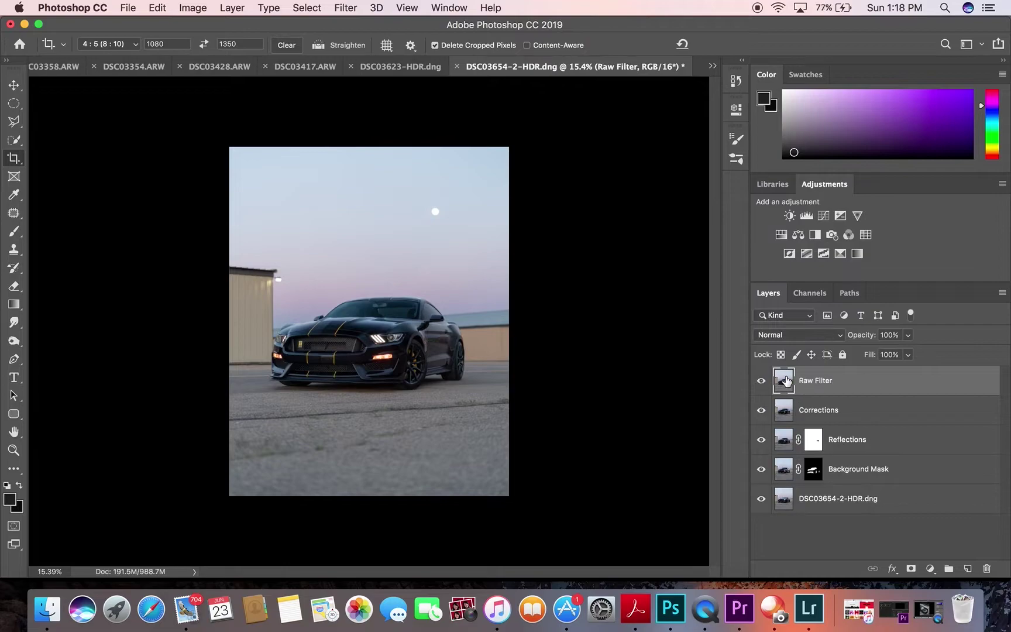
# Step: Add a Hue/Saturation adjustment targeting Blues and merge visible layers
pyautogui.click(781, 235)
pyautogui.click(629, 169)
pyautogui.click(593, 225)
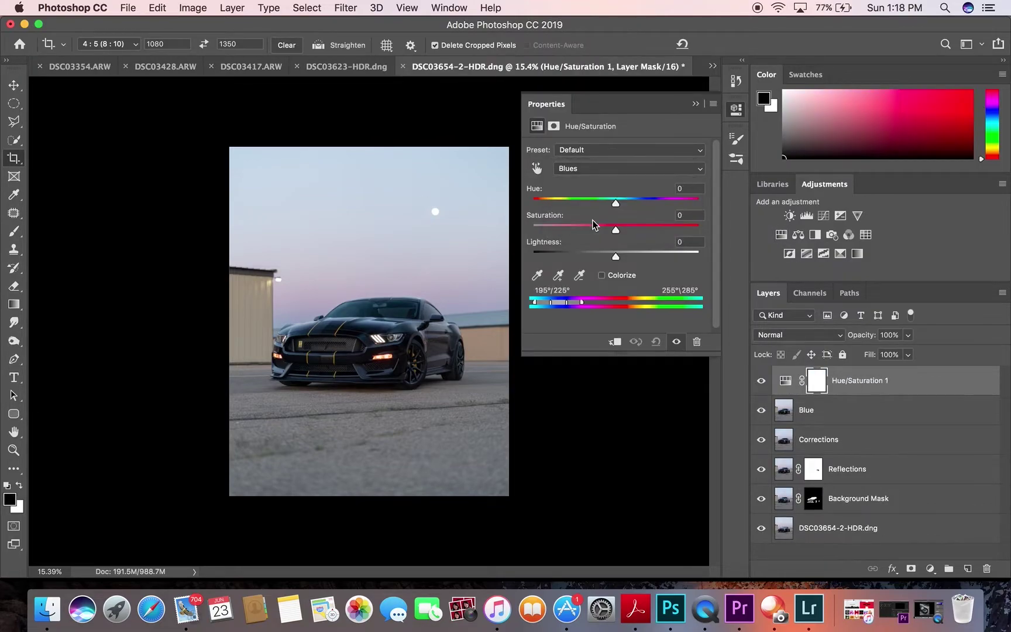
pyautogui.click(740, 152)
pyautogui.click(848, 410)
pyautogui.rightClick(843, 380)
pyautogui.keyDown('alt'); pyautogui.click(693, 404); pyautogui.keyUp('alt')
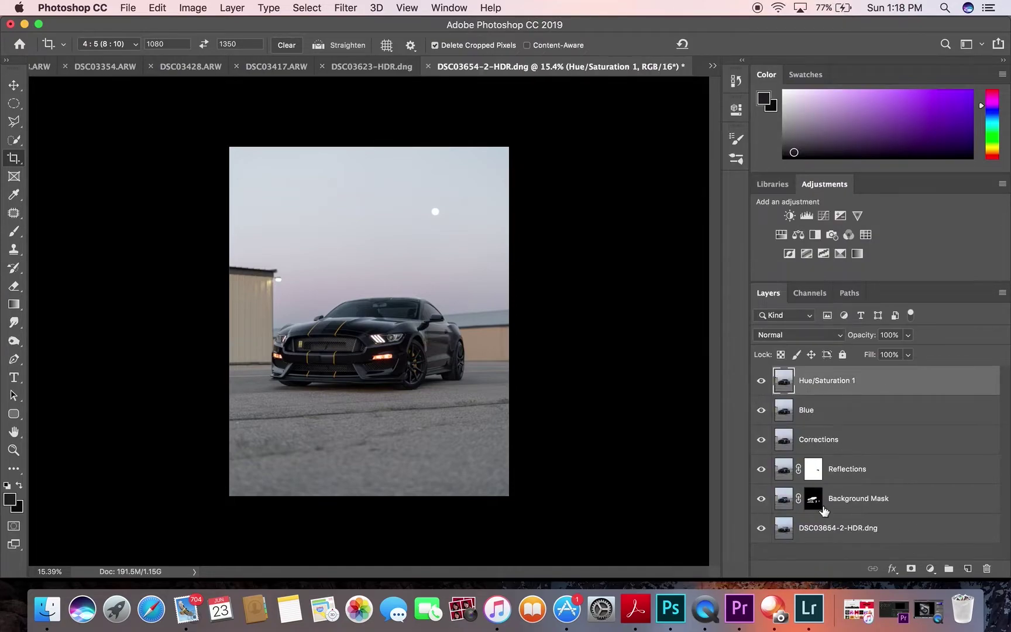
# Step: Give Hue/Saturation 1 a black mask, then merge the two top layers
pyautogui.keyDown('alt'); pyautogui.click(911, 568); pyautogui.keyUp('alt')
pyautogui.press('b')
pyautogui.scroll(2, 389, 346)
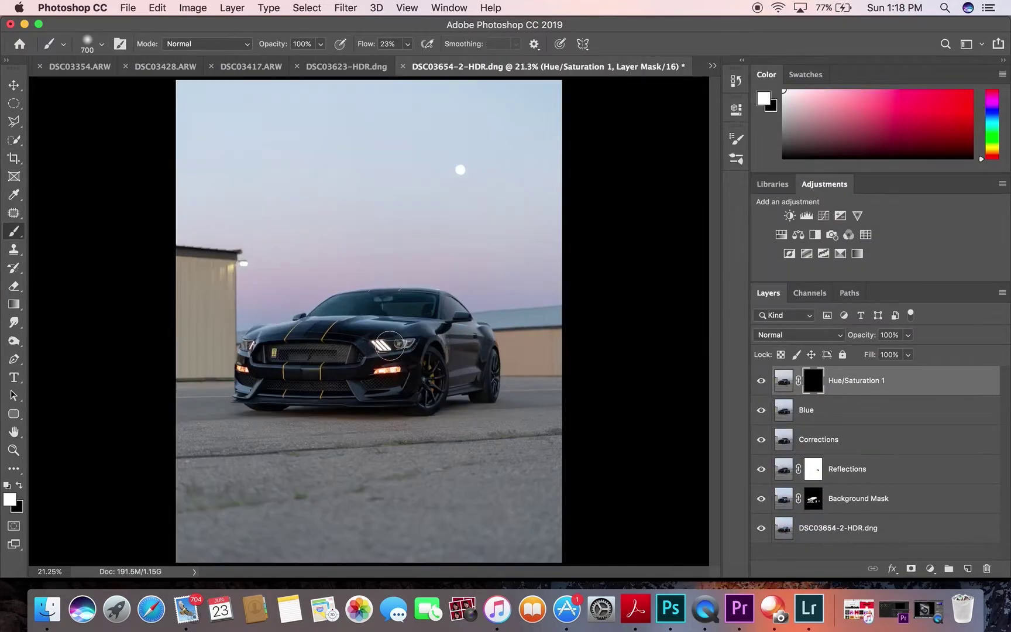
pyautogui.scroll(2, 389, 346)
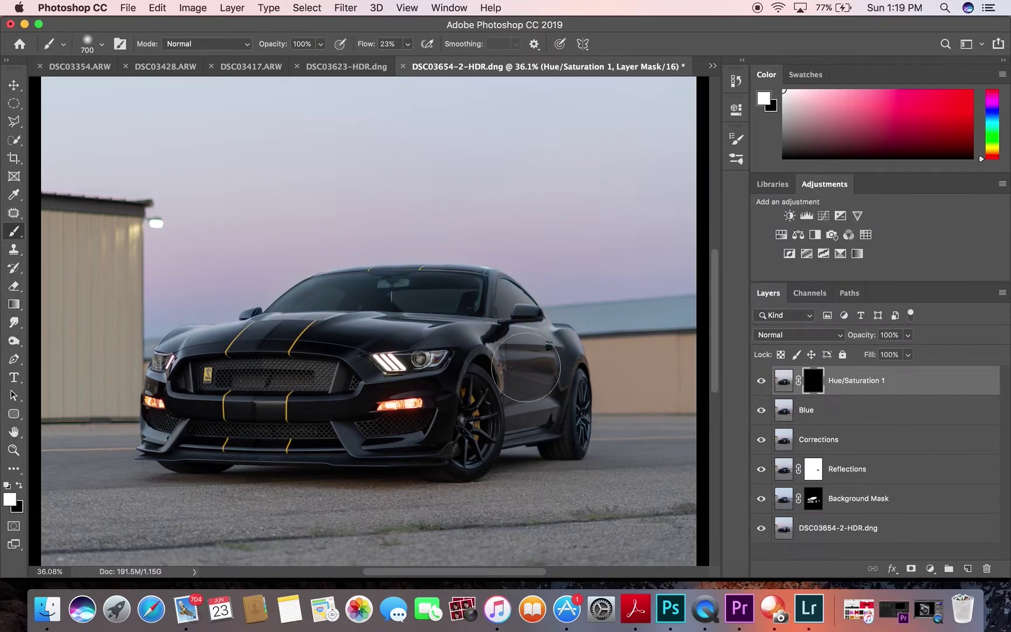
pyautogui.keyDown('shift'); pyautogui.click(831, 409); pyautogui.keyUp('shift')
pyautogui.rightClick(843, 410)
pyautogui.click(744, 398)
# Step: Name the layer 'Blue' and stamp visible layers into a new 'Raw Filter' layer
pyautogui.write('Blue')
pyautogui.press('Return')
pyautogui.hotkey('ctrl', 'alt', 'shift', 'e')
pyautogui.doubleClick(807, 380)
pyautogui.press('Return')
pyautogui.hotkey('ctrl', '0')
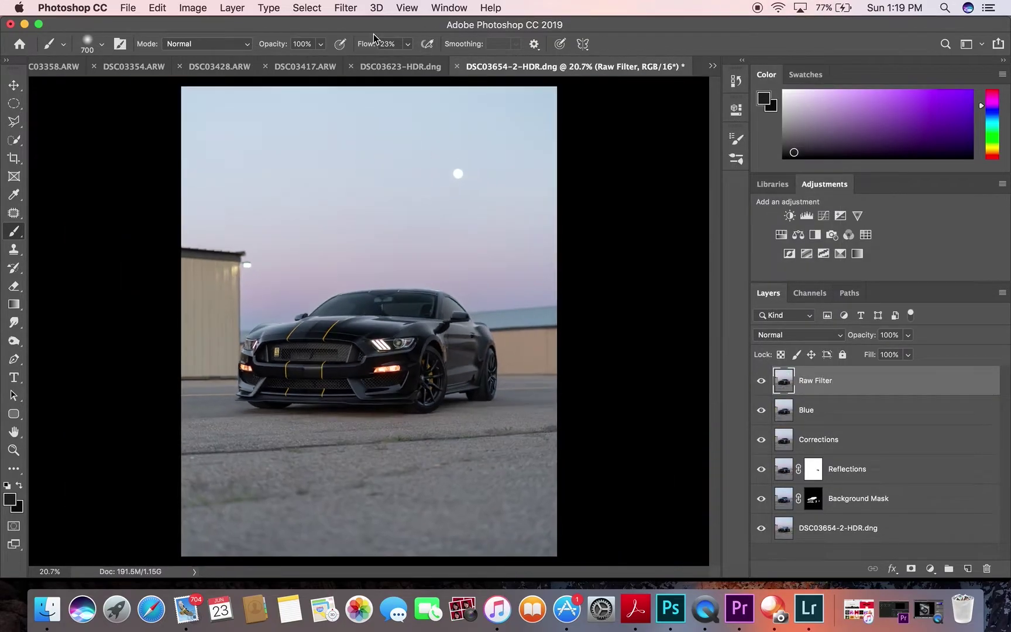
# Step: In Camera Raw, set Highlights -28, Dehaze +26, Whites -15 and Exposure +0.35
pyautogui.hotkey('ctrl', 'shift', 'a')
pyautogui.moveTo(773, 402); pyautogui.dragTo(765, 402)
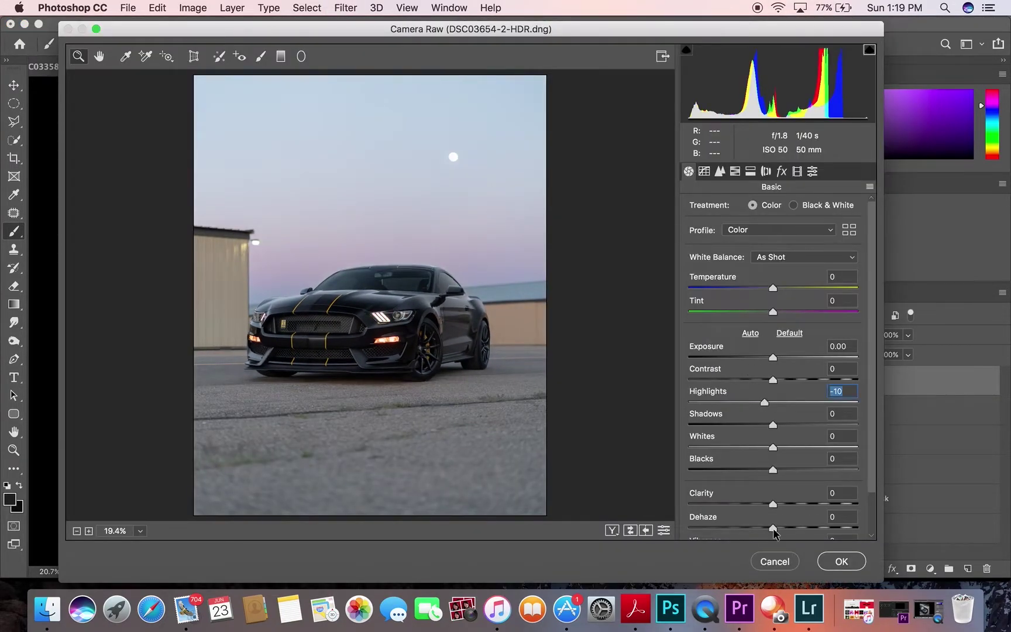
pyautogui.moveTo(773, 529); pyautogui.dragTo(797, 529)
pyautogui.moveTo(773, 447); pyautogui.dragTo(760, 447)
pyautogui.moveTo(765, 402); pyautogui.dragTo(749, 403)
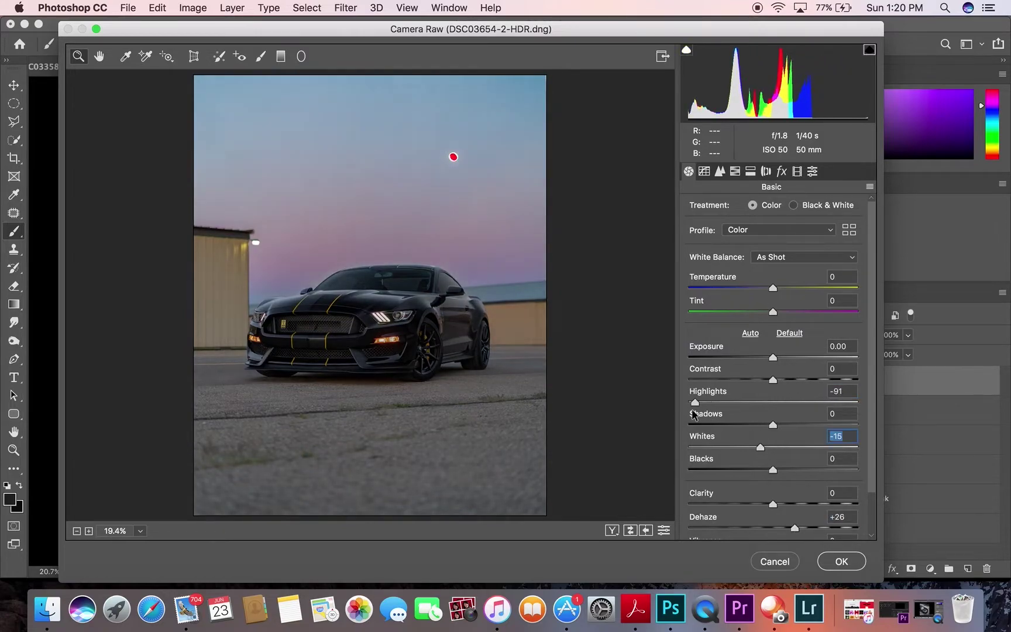
pyautogui.click(736, 171)
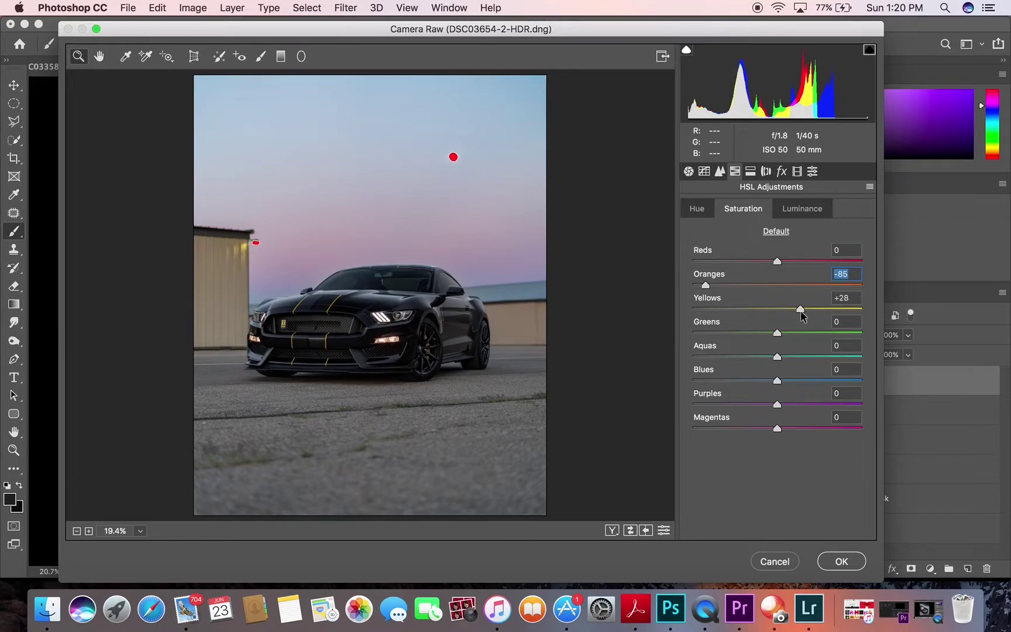
pyautogui.click(689, 171)
pyautogui.moveTo(774, 357); pyautogui.dragTo(781, 358)
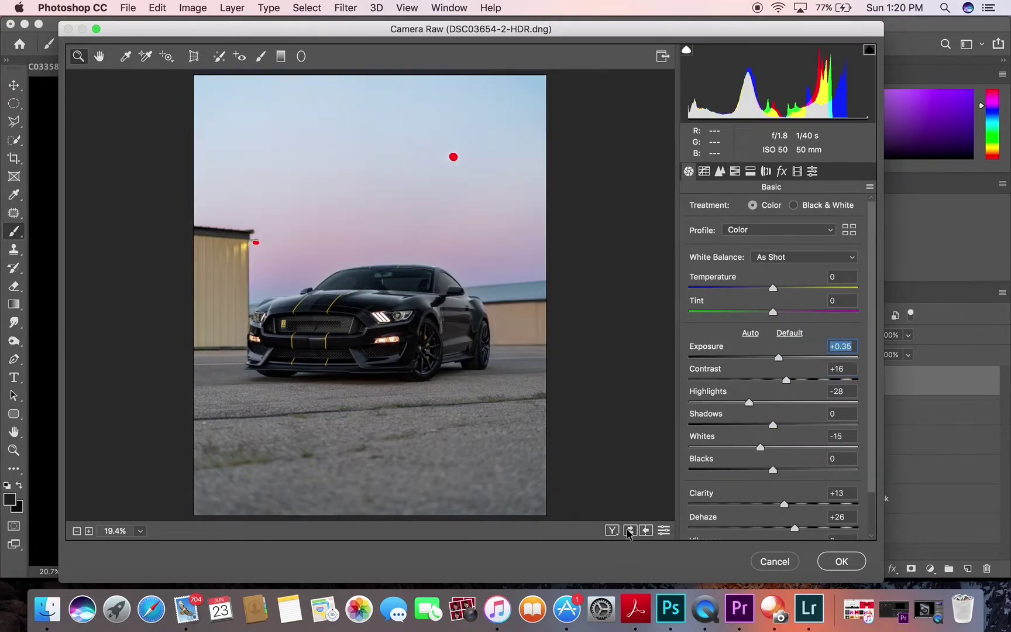
# Step: Brush local Whites -6 over the left building and darken the Blacks slightly
pyautogui.press('k')
pyautogui.moveTo(463, 148); pyautogui.dragTo(455, 159)
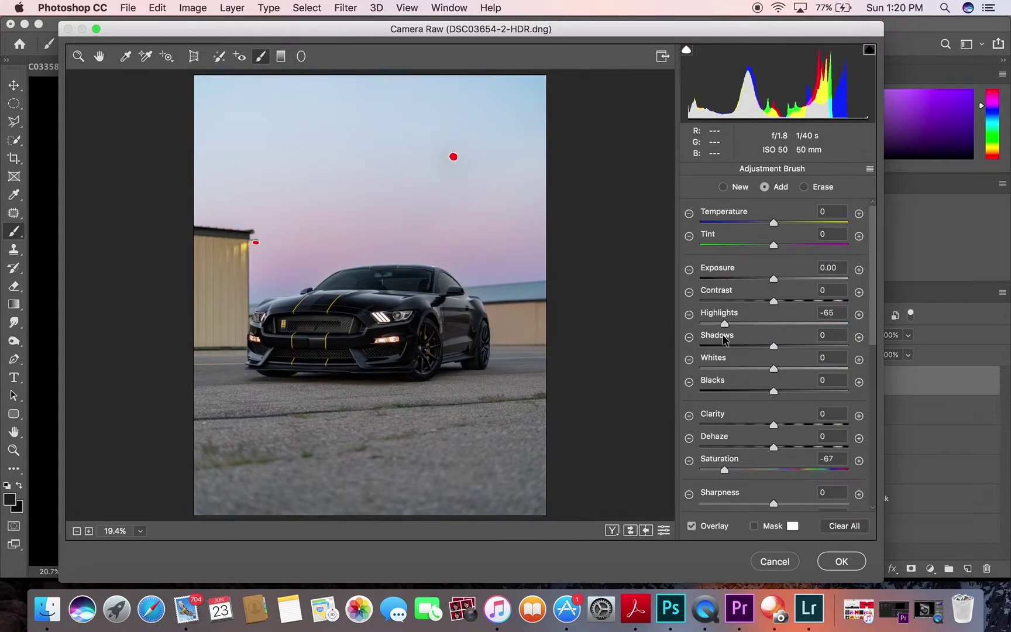
pyautogui.click(870, 168)
pyautogui.click(785, 201)
pyautogui.moveTo(774, 369); pyautogui.dragTo(769, 369)
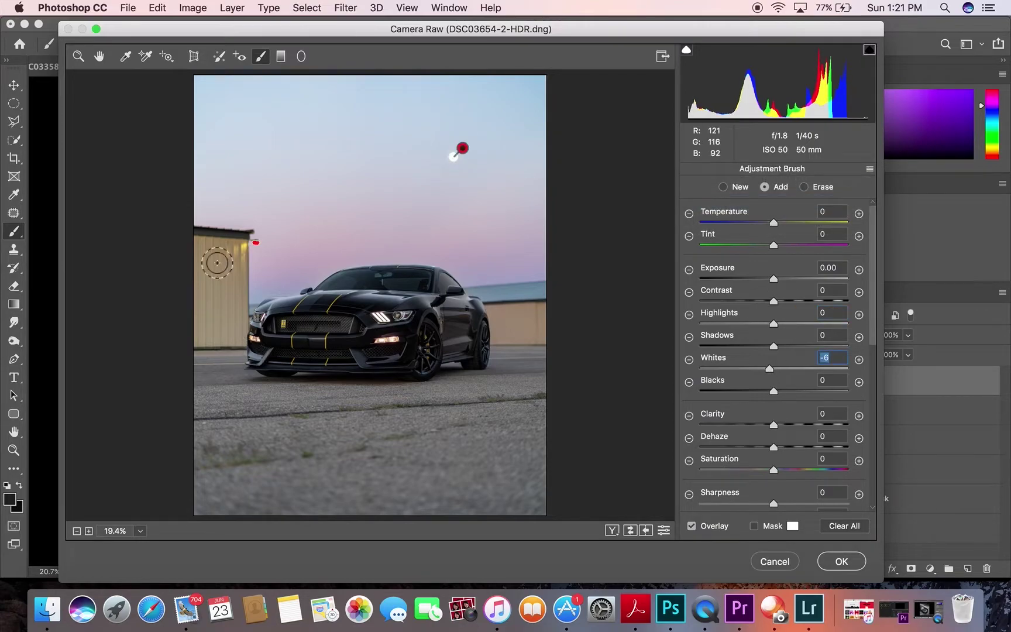
pyautogui.click(79, 56)
pyautogui.moveTo(774, 470); pyautogui.dragTo(750, 470)
# Step: Set HSL saturation: Blues -20, Purples +15, Magentas +100, Reds +2
pyautogui.click(735, 171)
pyautogui.moveTo(777, 380); pyautogui.dragTo(760, 381)
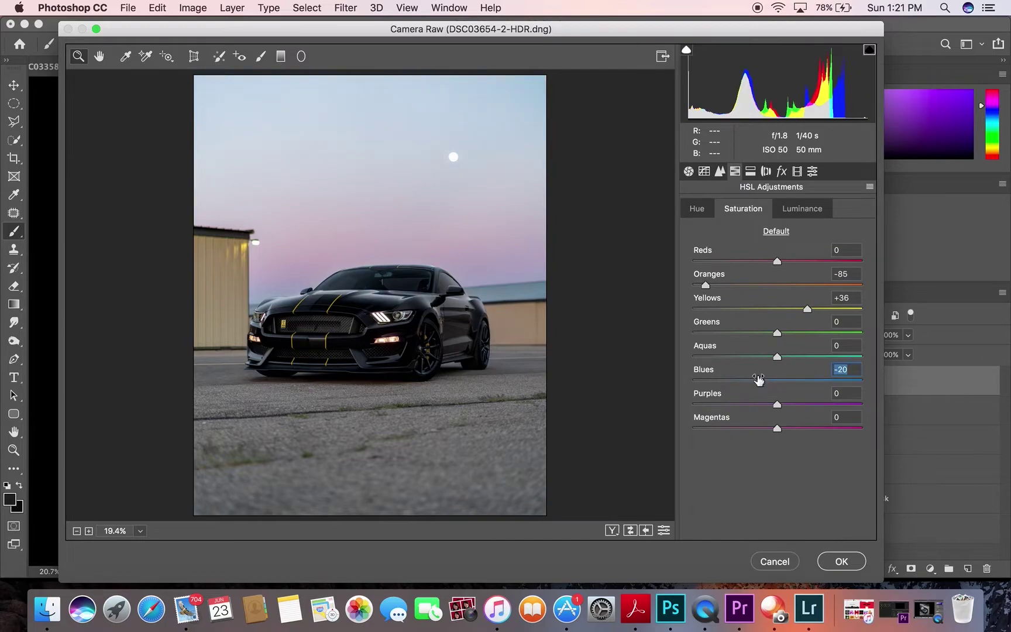
pyautogui.moveTo(811, 404); pyautogui.dragTo(790, 404)
pyautogui.moveTo(777, 428); pyautogui.dragTo(863, 429)
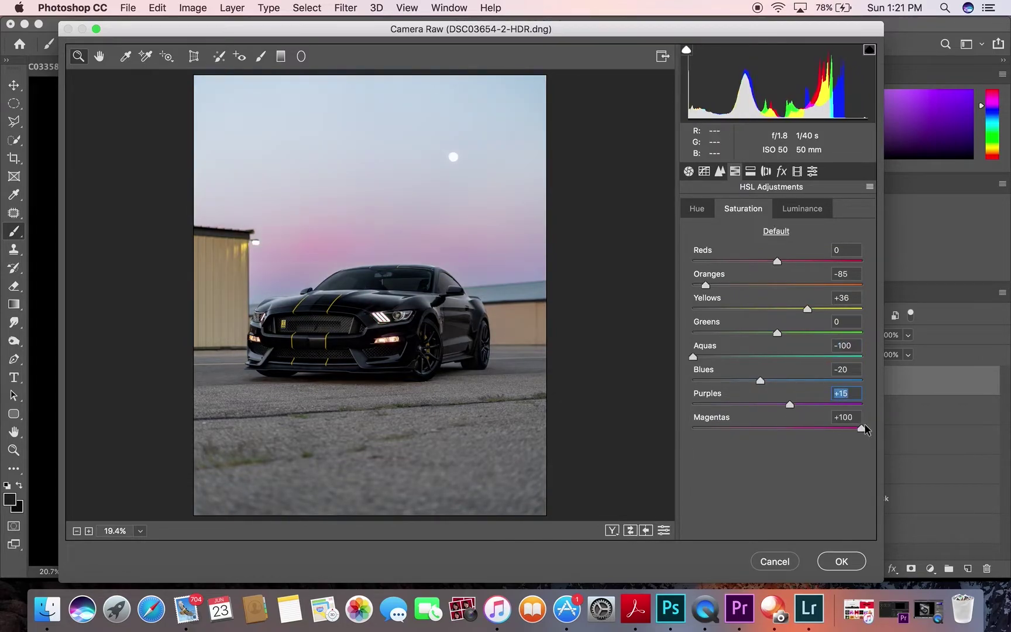
pyautogui.moveTo(775, 261); pyautogui.dragTo(779, 261)
# Step: Enlarge the image to 115% scale in the Transform settings
pyautogui.click(194, 56)
pyautogui.moveTo(777, 369)
pyautogui.mouseDown()
pyautogui.moveTo(798, 370)
pyautogui.moveTo(778, 394)
pyautogui.mouseUp()
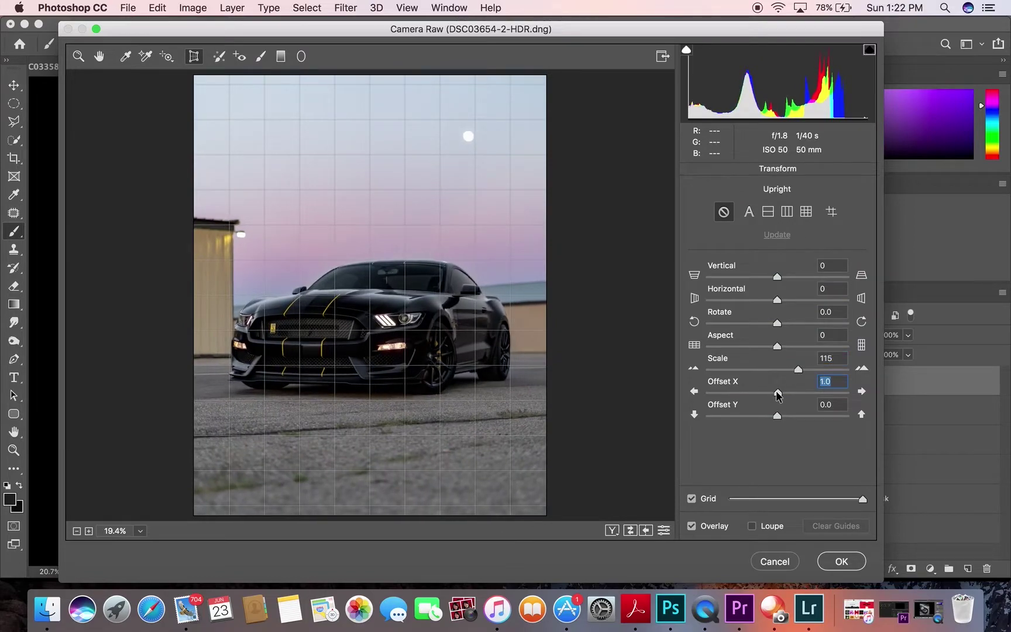
pyautogui.click(78, 57)
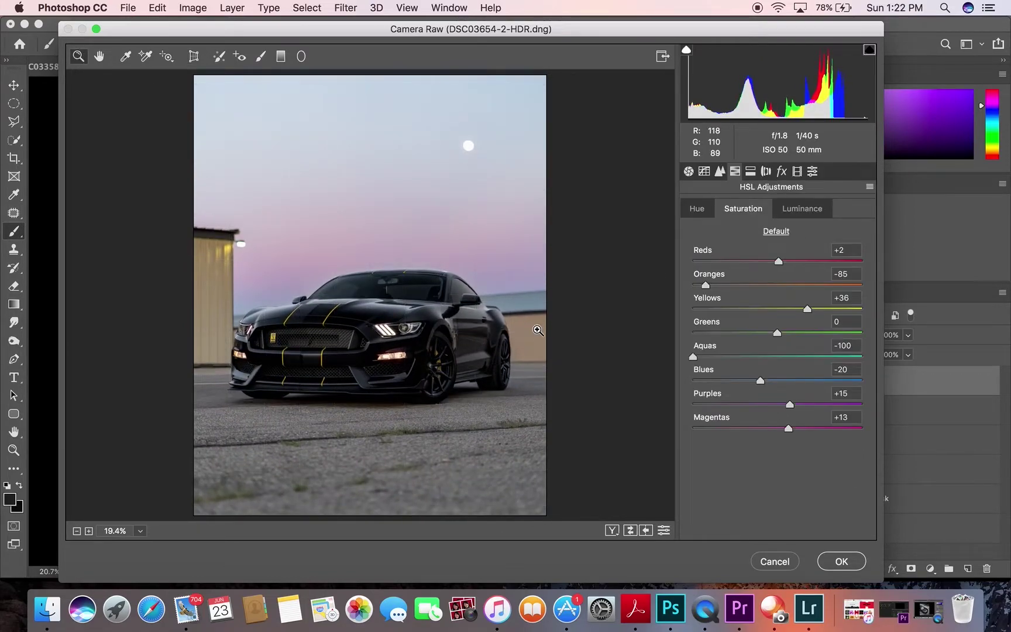
# Step: Add a gentle point tone curve that slightly lowers the midtones and upper tones
pyautogui.click(704, 171)
pyautogui.moveTo(775, 366); pyautogui.dragTo(777, 370)
pyautogui.moveTo(823, 322); pyautogui.dragTo(823, 329)
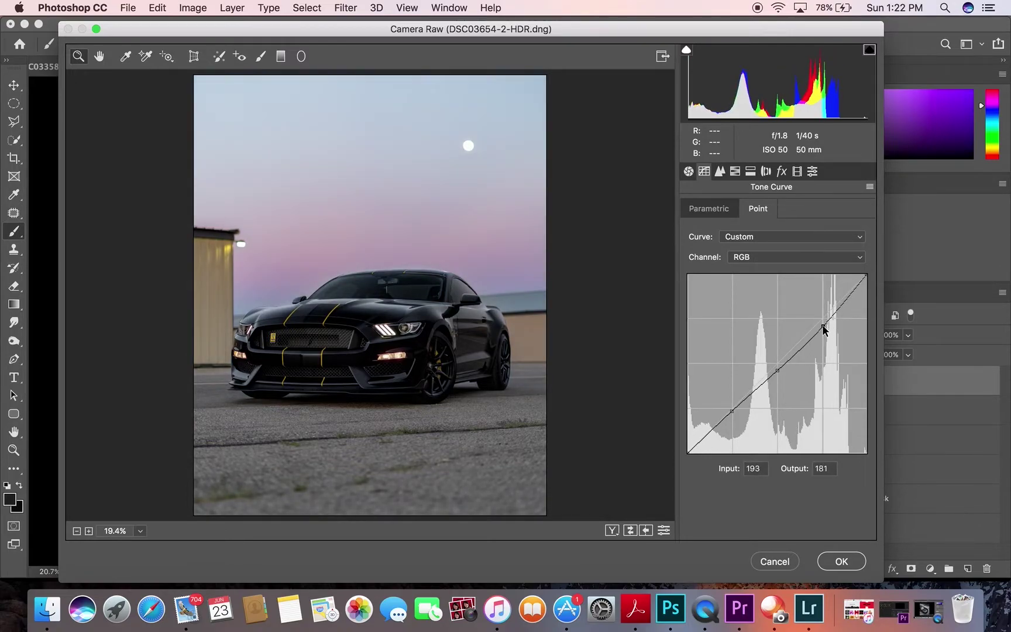
# Step: Tint the highlights purple with Split Toning hue 273 and a little saturation
pyautogui.click(750, 171)
pyautogui.moveTo(695, 229); pyautogui.dragTo(821, 230)
pyautogui.click(714, 253)
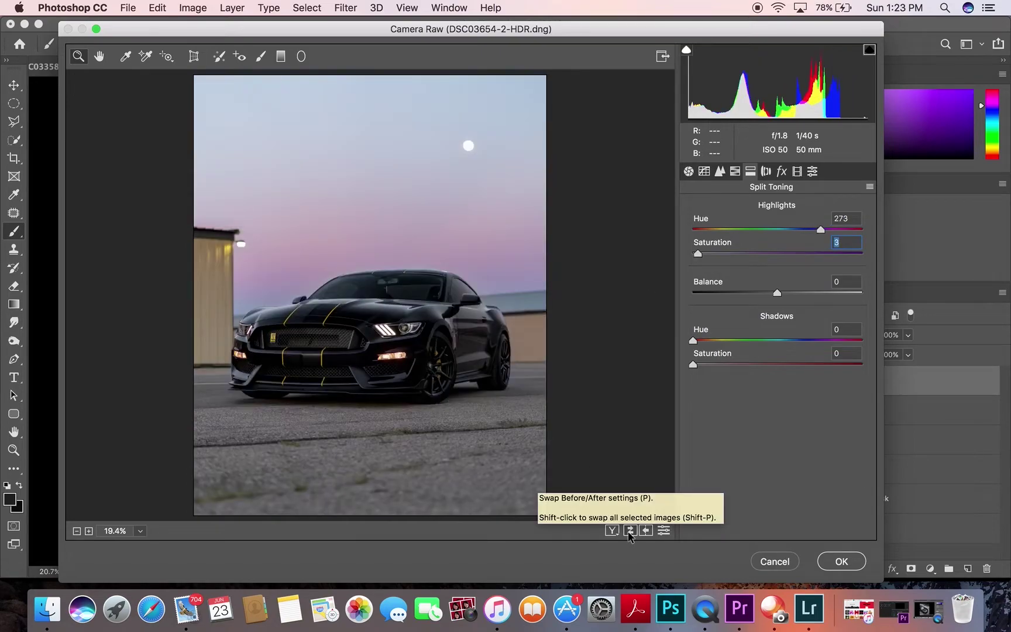
# Step: Brighten the yellow stripes by setting HSL Luminance Yellows to +35
pyautogui.click(720, 171)
pyautogui.click(803, 208)
pyautogui.moveTo(778, 309); pyautogui.dragTo(789, 309)
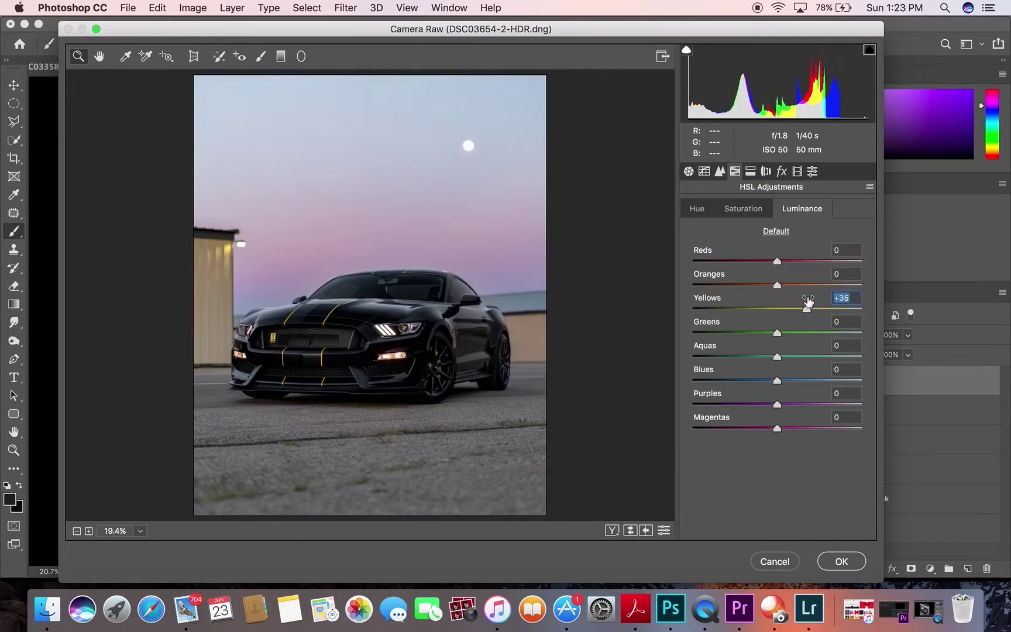
# Step: Darken the sky with a Graduated Filter drawn down from the top at exposure -1.70
pyautogui.press('g')
pyautogui.click(870, 169)
pyautogui.click(773, 200)
pyautogui.moveTo(359, 72); pyautogui.dragTo(359, 258)
pyautogui.moveTo(774, 278); pyautogui.dragTo(740, 281)
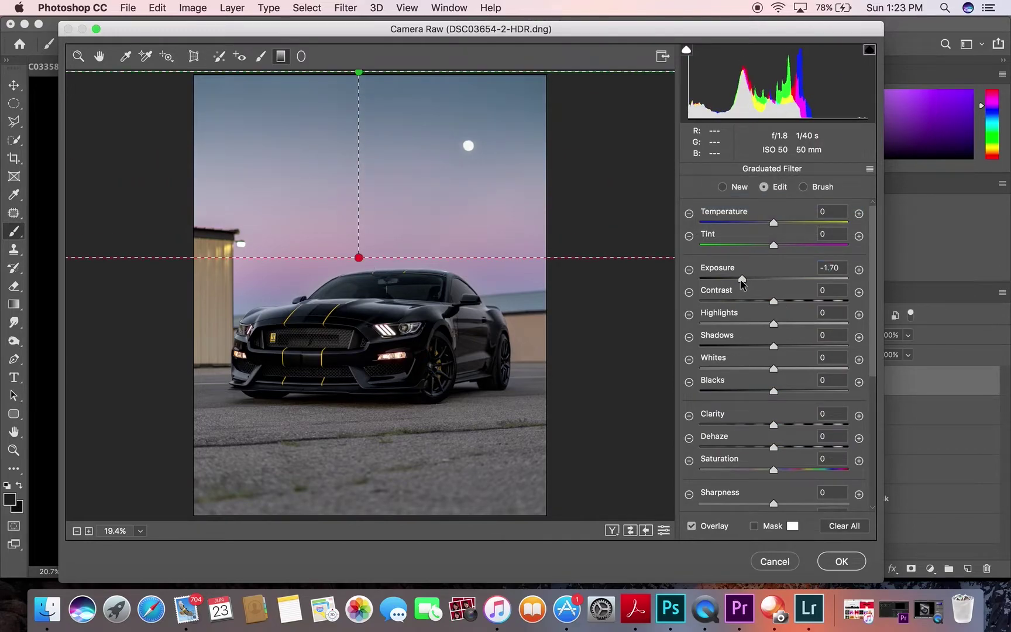
# Step: Finish the gradient and raise Whites to about +47 in the Basic panel
pyautogui.press('z')
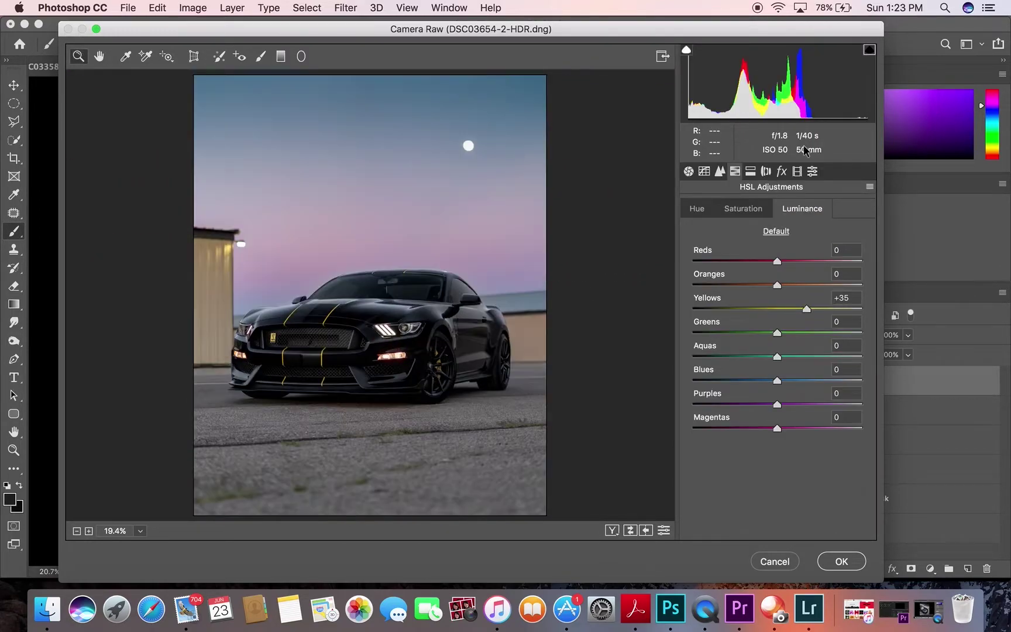
pyautogui.click(781, 171)
pyautogui.click(689, 171)
pyautogui.moveTo(812, 447); pyautogui.dragTo(815, 448)
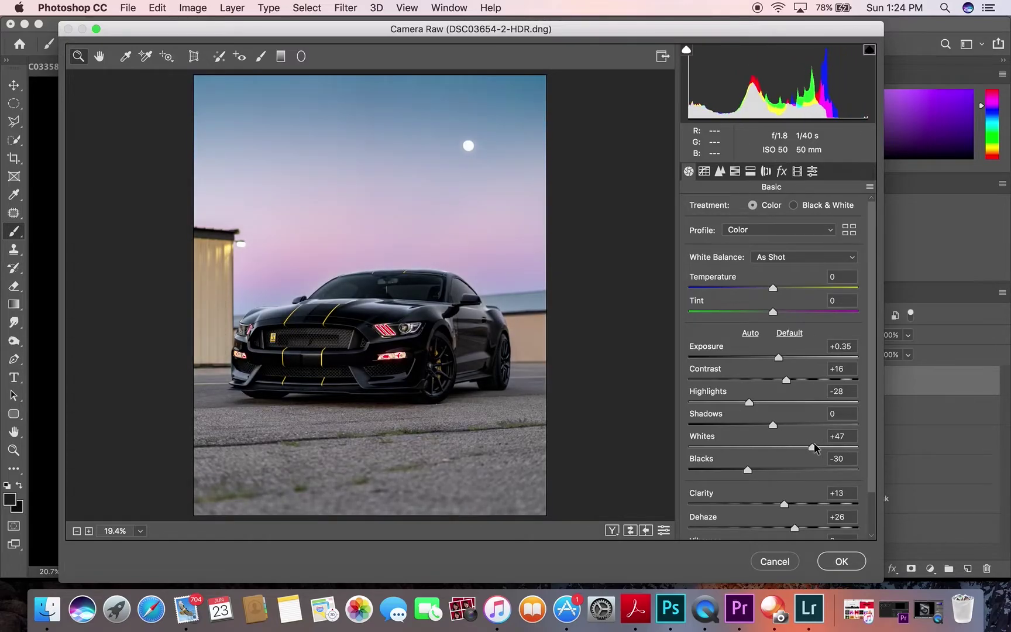
pyautogui.press('k')
pyautogui.click(84, 59)
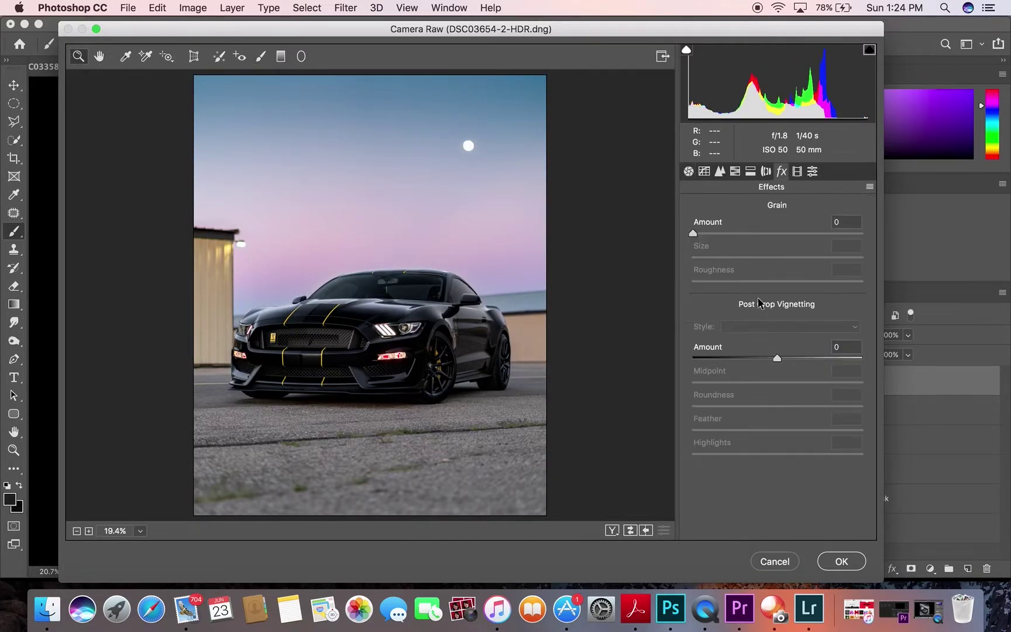
pyautogui.click(766, 171)
pyautogui.click(630, 530)
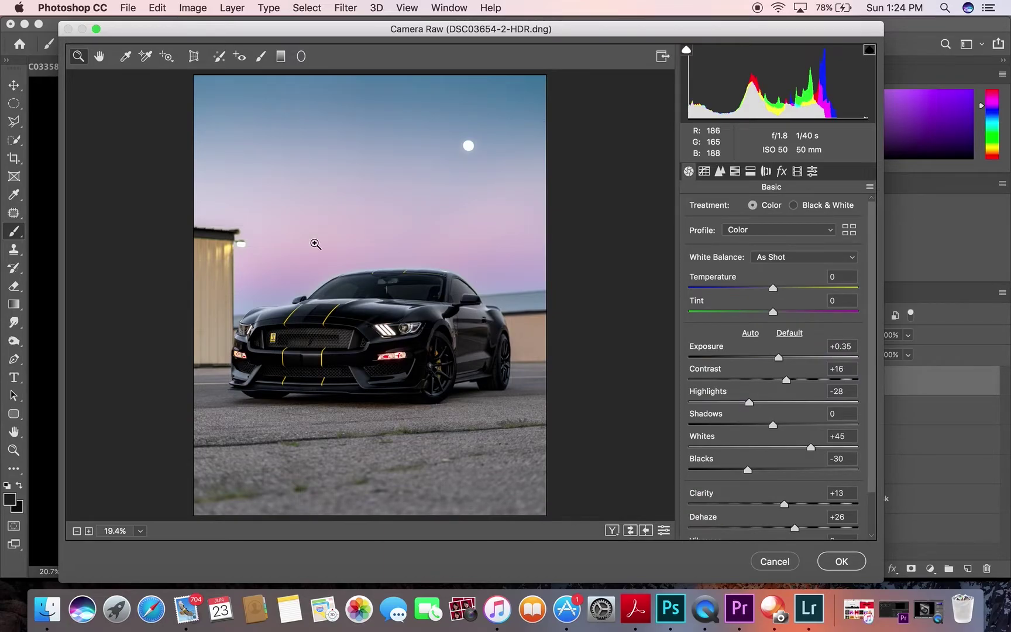
# Step: Raise orange saturation to +33 in the HSL panel
pyautogui.press('super+equal')
pyautogui.click(735, 171)
pyautogui.click(743, 209)
pyautogui.moveTo(705, 285); pyautogui.dragTo(806, 286)
pyautogui.press('super+0')
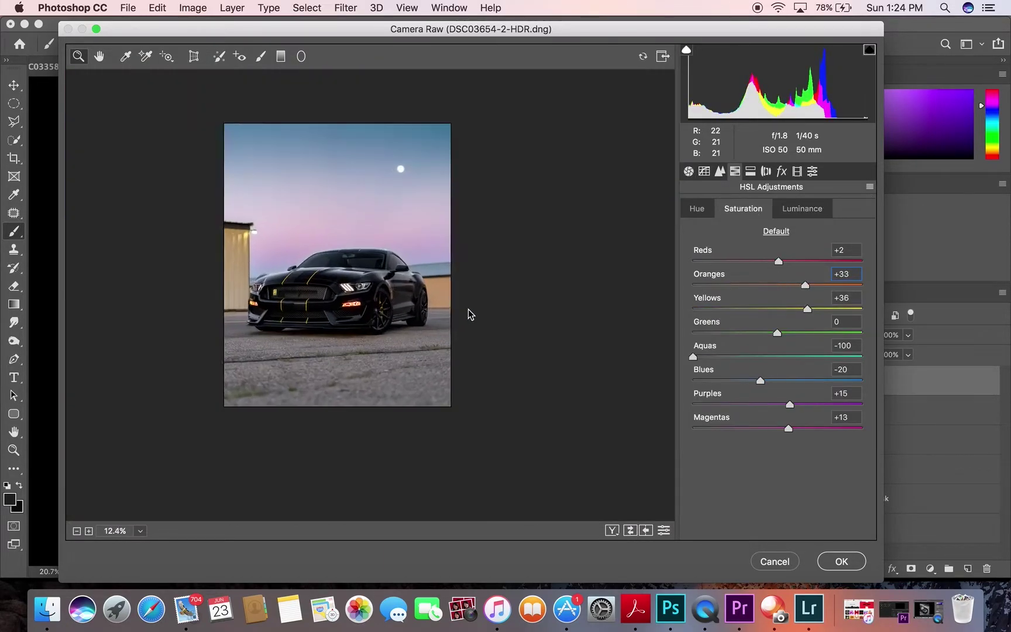
# Step: Add to the car-light brush strokes with Adjustment Brush saturation +19
pyautogui.click(261, 56)
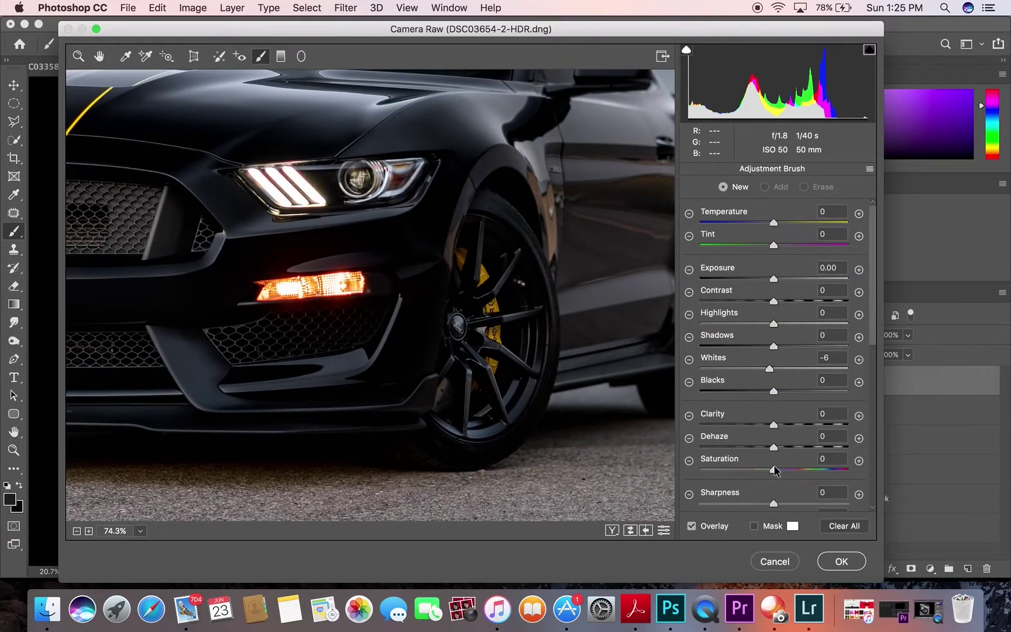
pyautogui.moveTo(774, 470); pyautogui.dragTo(788, 470)
pyautogui.click(301, 286)
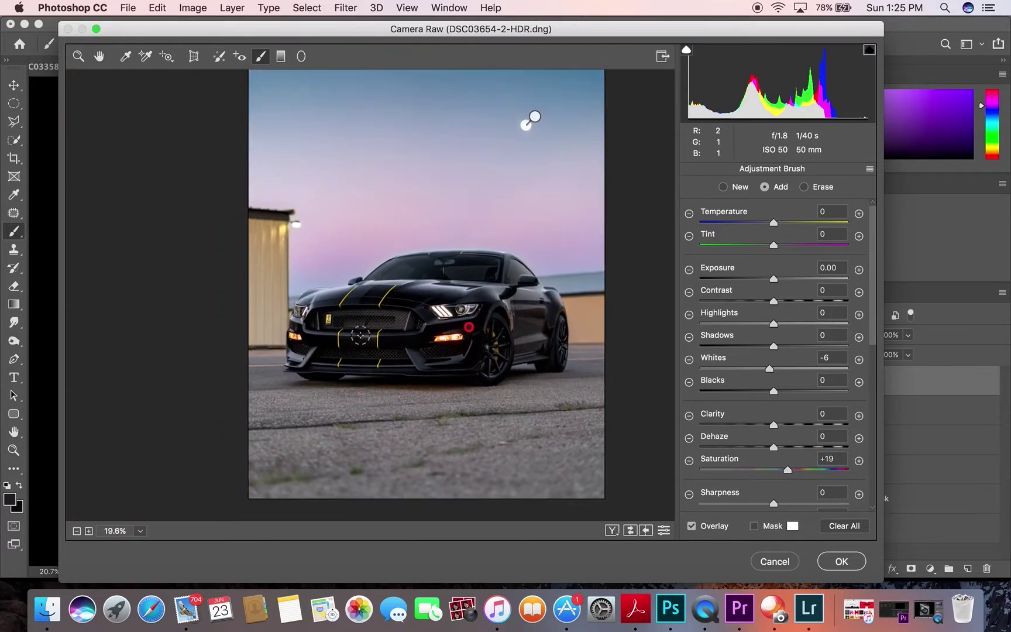
# Step: Brush a patch beside the car with highlights lowered to -31
pyautogui.click(261, 56)
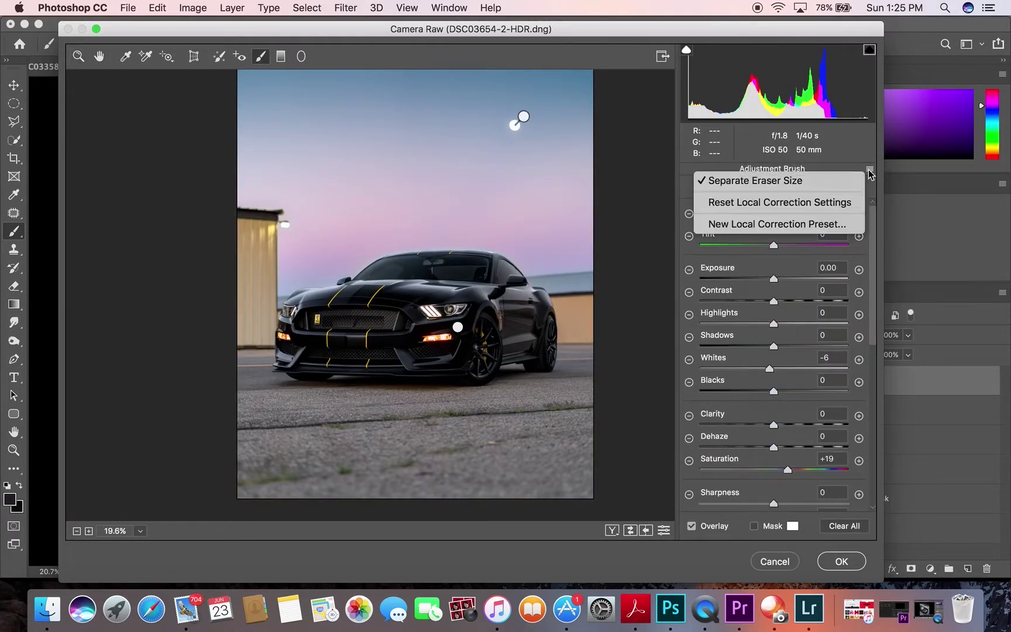
pyautogui.write('+16')
pyautogui.click(253, 277)
pyautogui.click(805, 187)
pyautogui.click(776, 188)
pyautogui.moveTo(774, 323)
pyautogui.mouseDown()
pyautogui.moveTo(751, 324)
pyautogui.moveTo(794, 301)
pyautogui.mouseUp()
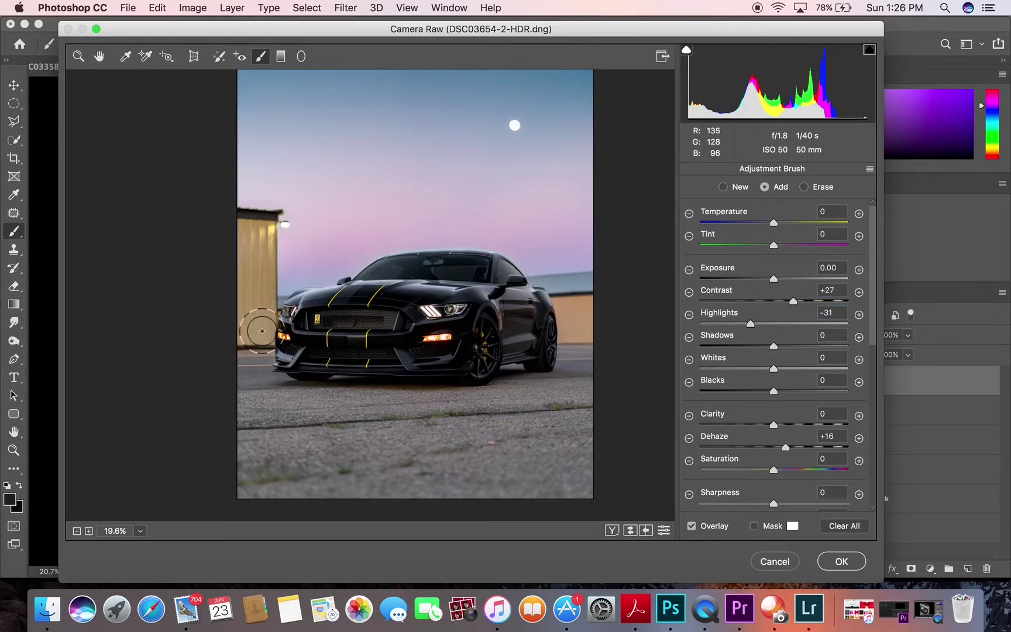
pyautogui.press('z')
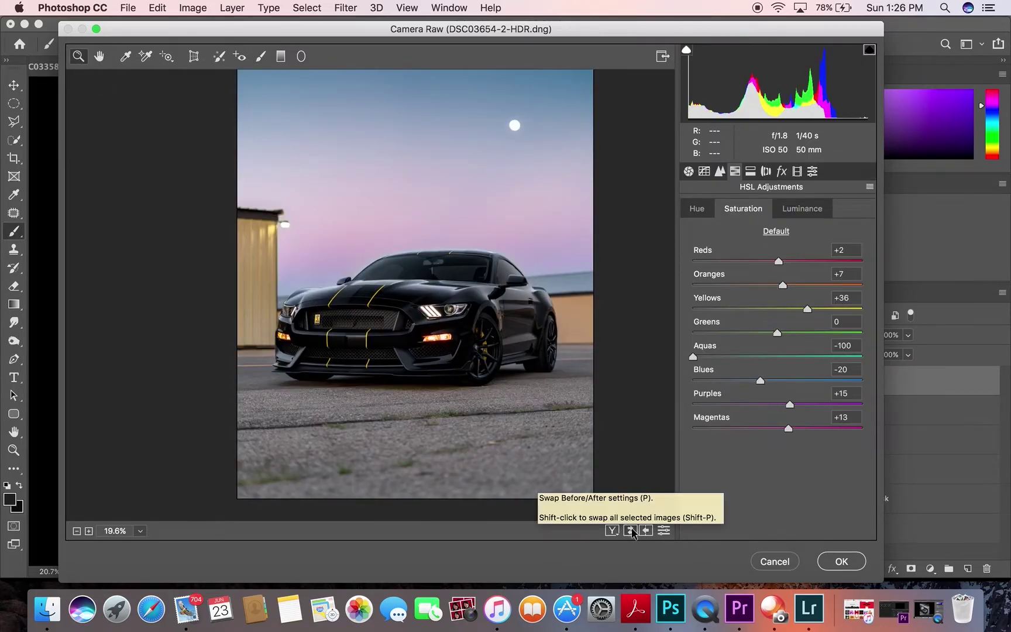
# Step: Nudge the image framing vertically with the Transform Offset Y slider
pyautogui.click(194, 56)
pyautogui.moveTo(778, 416); pyautogui.dragTo(773, 415)
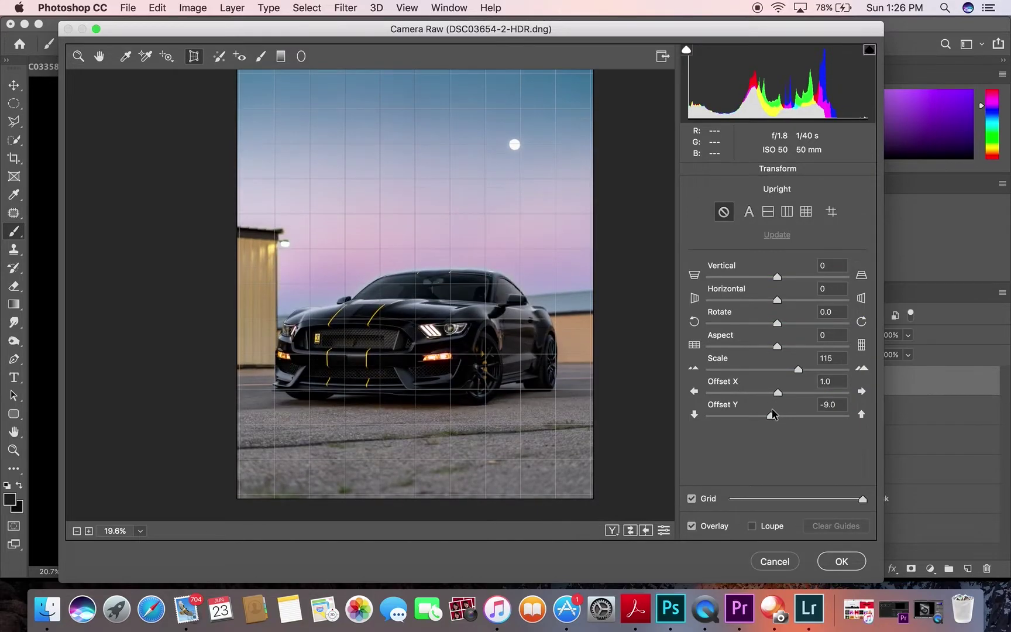
pyautogui.click(71, 58)
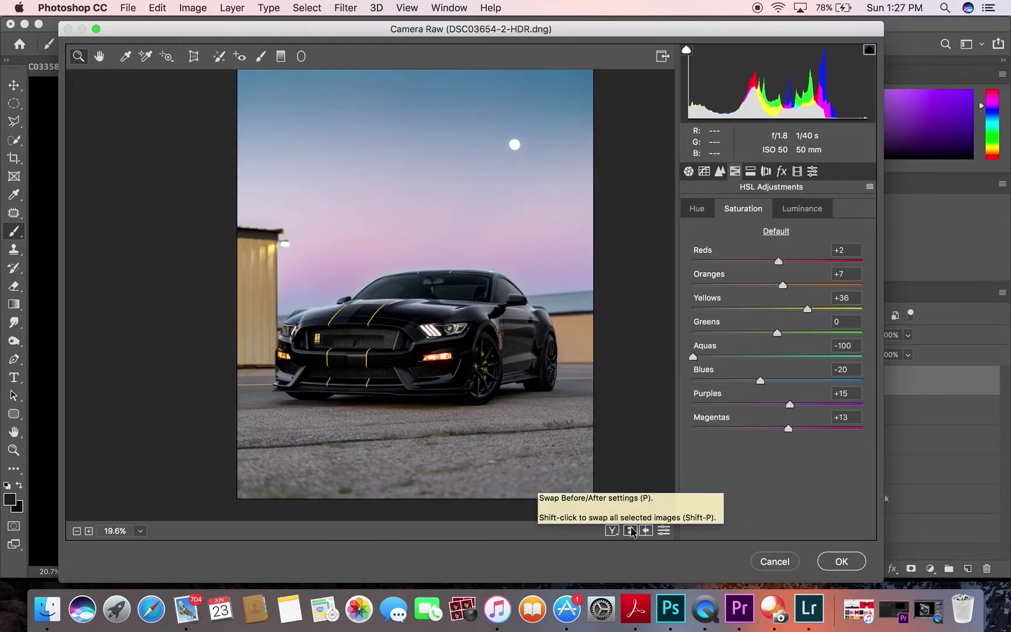
# Step: Set yellow luminance and refine a shadow-lifting brushed area around the front wheel
pyautogui.press('super+alt+shift+l')
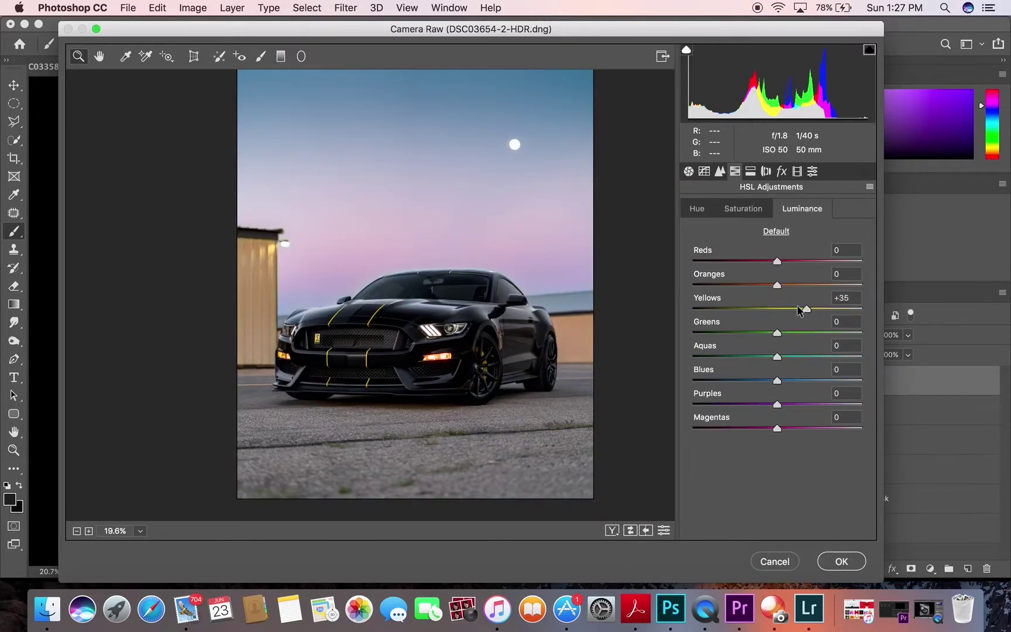
pyautogui.press('k')
pyautogui.scroll(5, 513, 380)
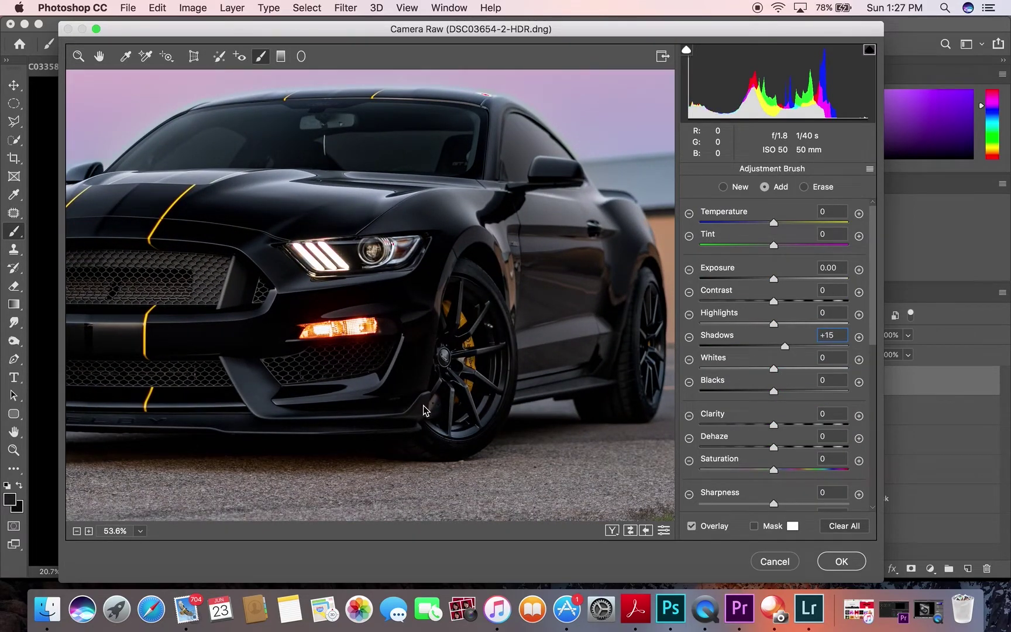
pyautogui.scroll(-5, 225, 413)
pyautogui.press('alt')
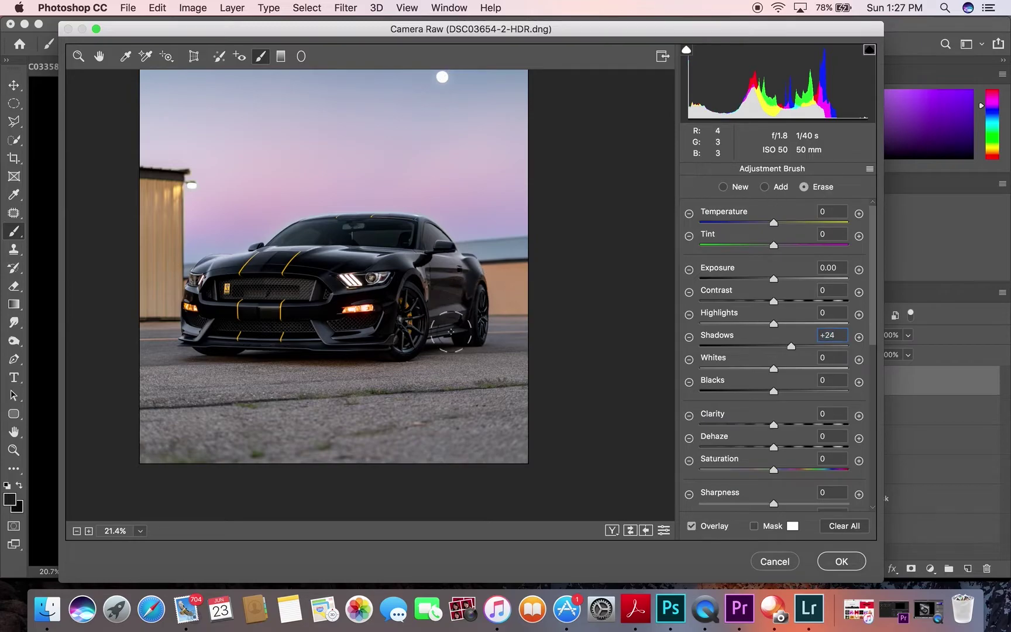
pyautogui.press('z')
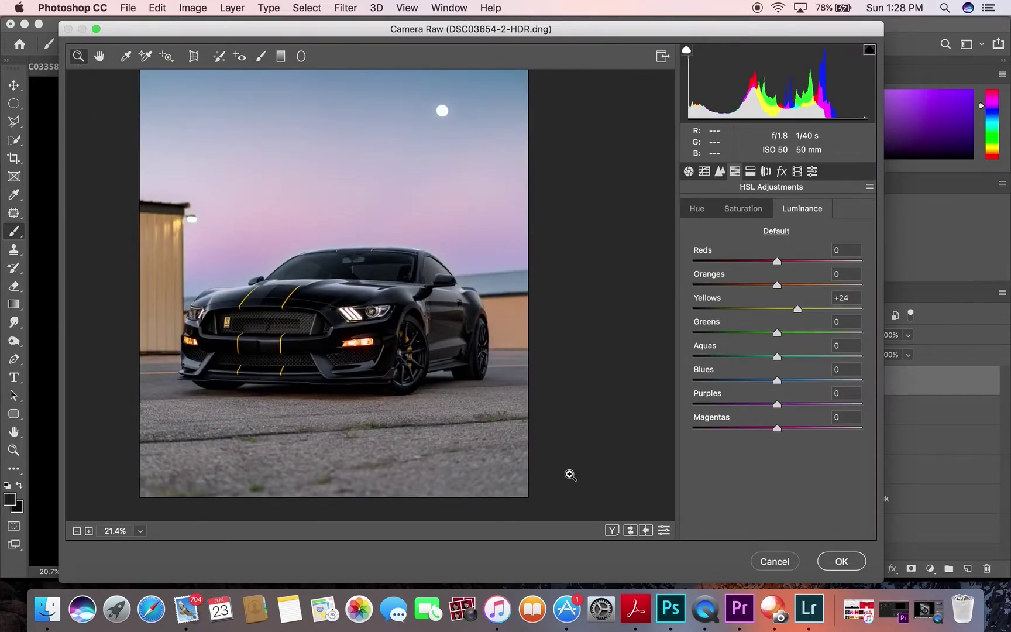
pyautogui.click(282, 57)
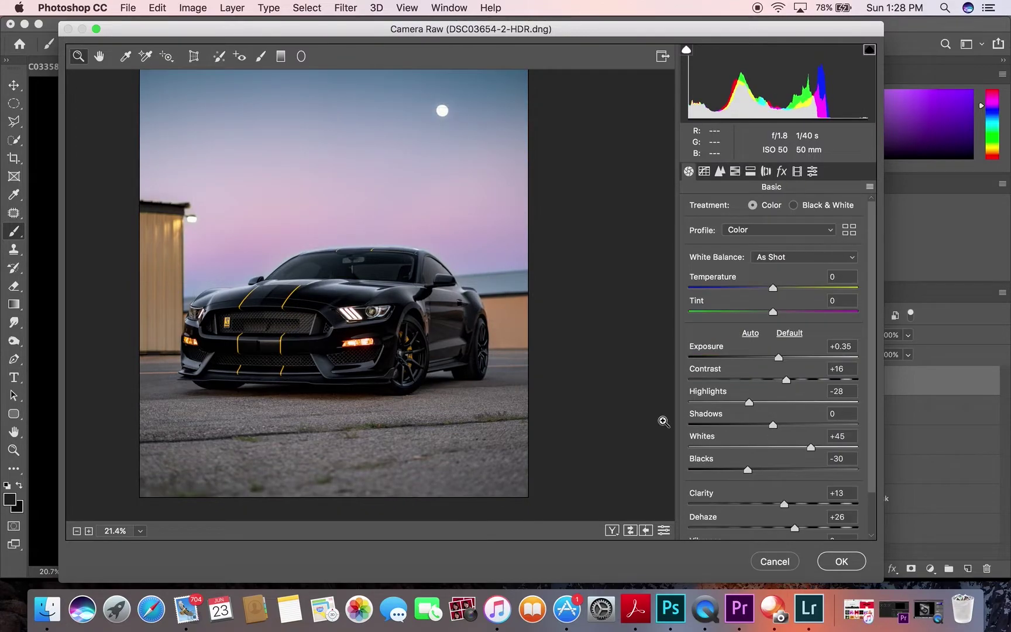
# Step: Add a -12 post-crop vignette and a radial filter lifting shadows on the car
pyautogui.click(782, 171)
pyautogui.moveTo(777, 358); pyautogui.dragTo(768, 357)
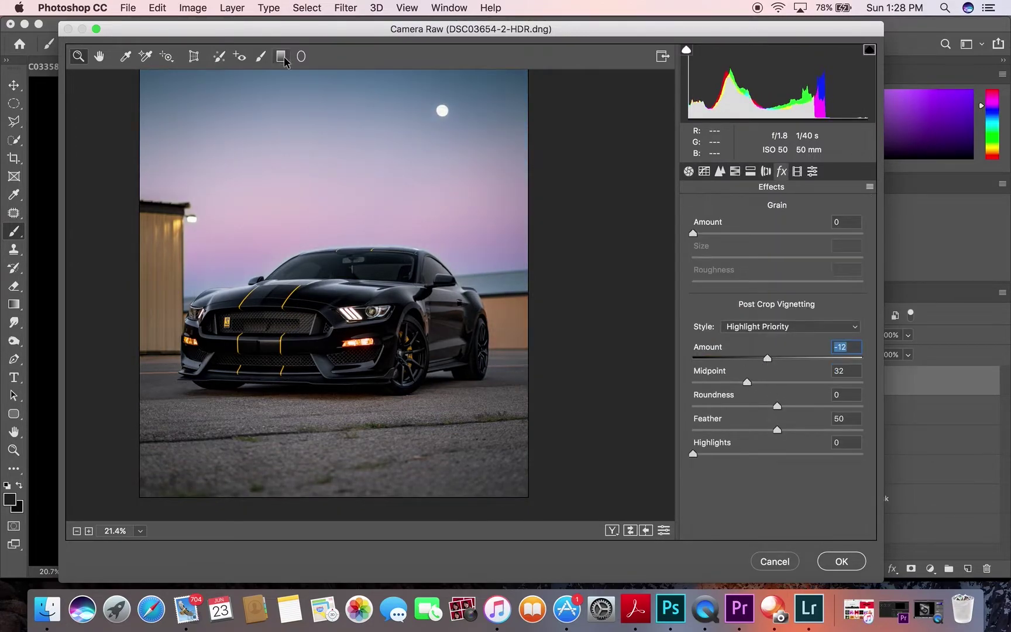
pyautogui.click(870, 168)
pyautogui.click(840, 199)
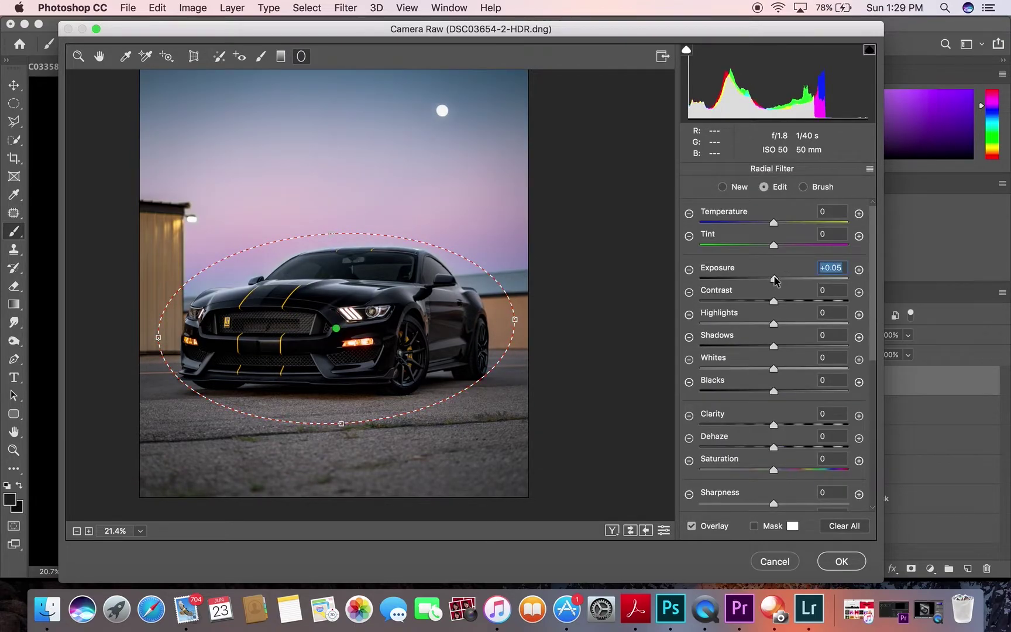
pyautogui.moveTo(774, 346); pyautogui.dragTo(780, 346)
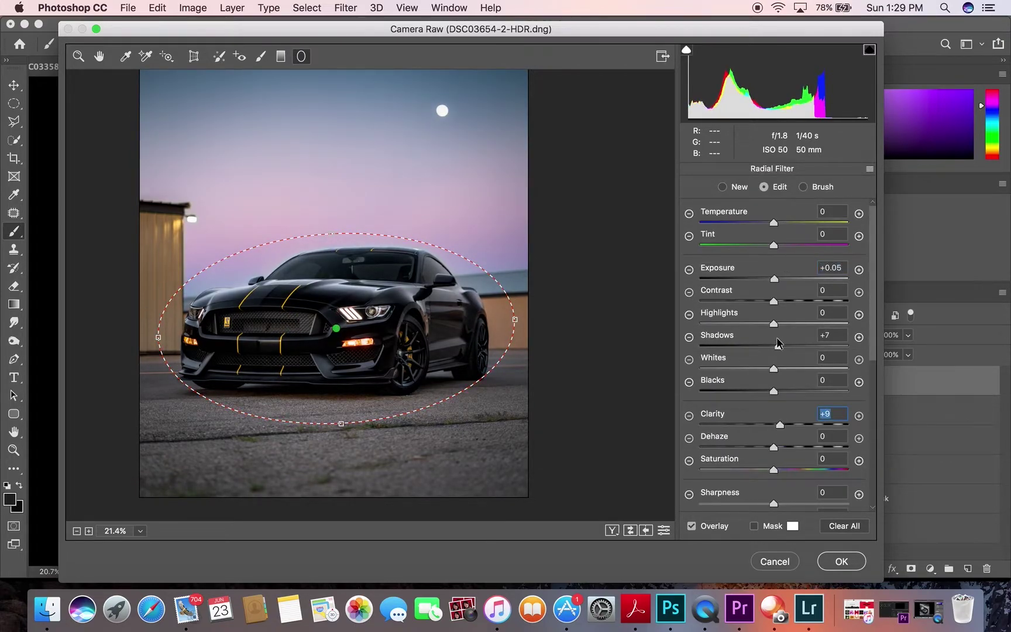
pyautogui.press('z')
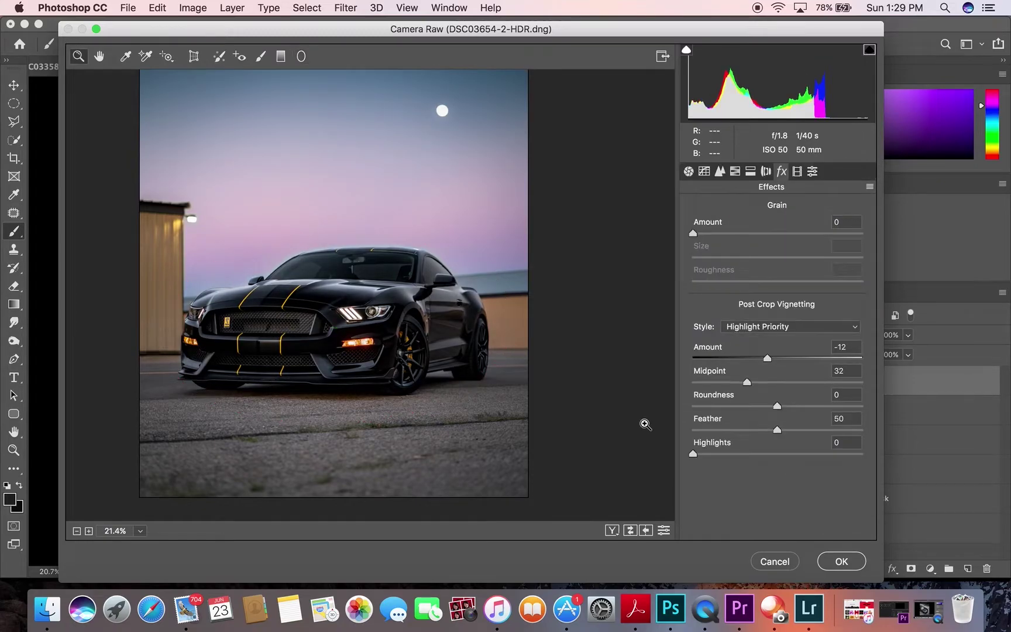
pyautogui.click(630, 530)
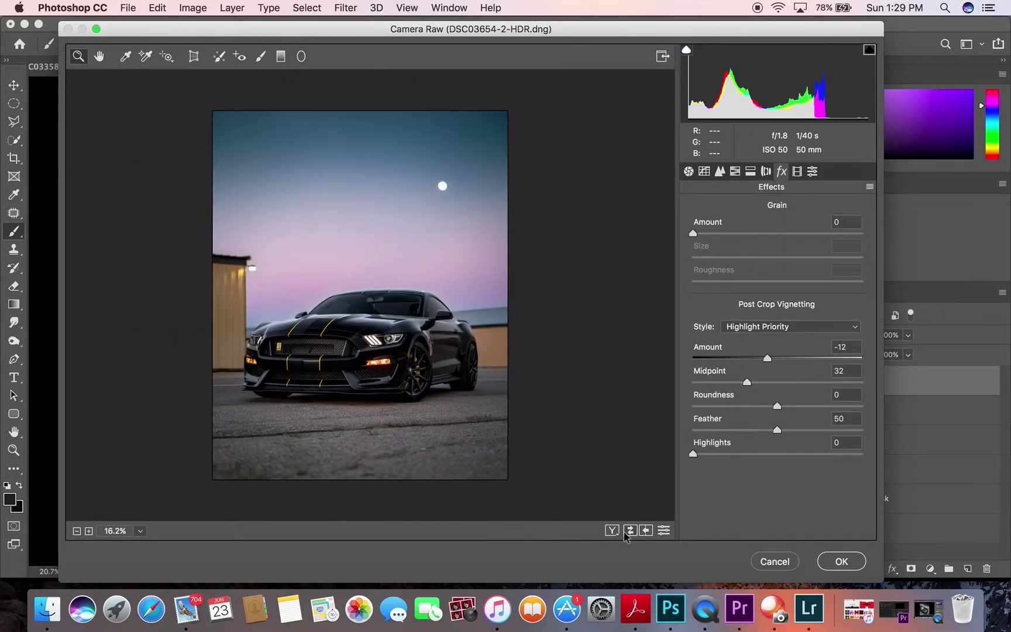
# Step: Draw a large radial filter around the car with exposure lowered to darken the surroundings
pyautogui.press('j')
pyautogui.moveTo(363, 283); pyautogui.dragTo(165, 110)
pyautogui.click(871, 170)
pyautogui.click(780, 202)
pyautogui.scroll(-5, 778, 363)
pyautogui.scroll(5, 778, 363)
pyautogui.scroll(-3, 772, 352)
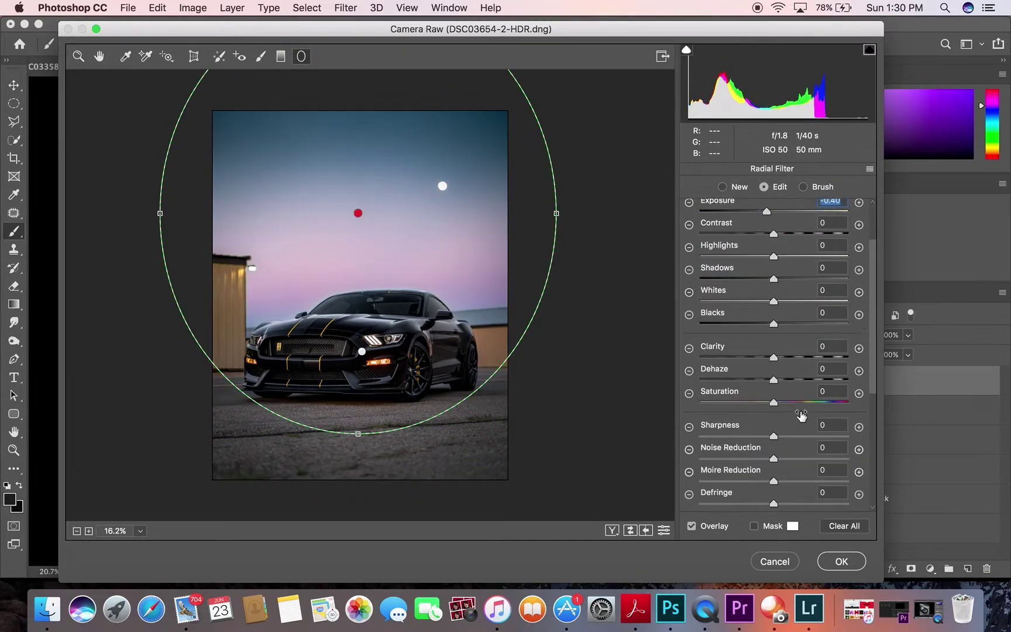
pyautogui.scroll(-3, 772, 352)
pyautogui.moveTo(380, 248)
pyautogui.mouseDown()
pyautogui.moveTo(593, 236)
pyautogui.moveTo(609, 223)
pyautogui.mouseUp()
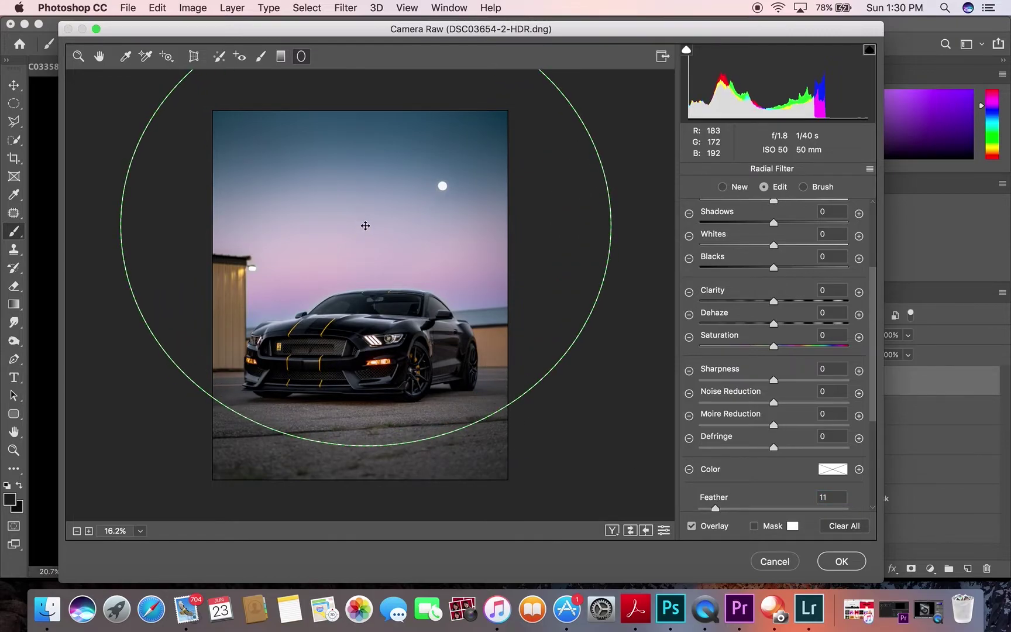
pyautogui.scroll(3, 714, 504)
pyautogui.moveTo(774, 278); pyautogui.dragTo(768, 280)
pyautogui.press('z')
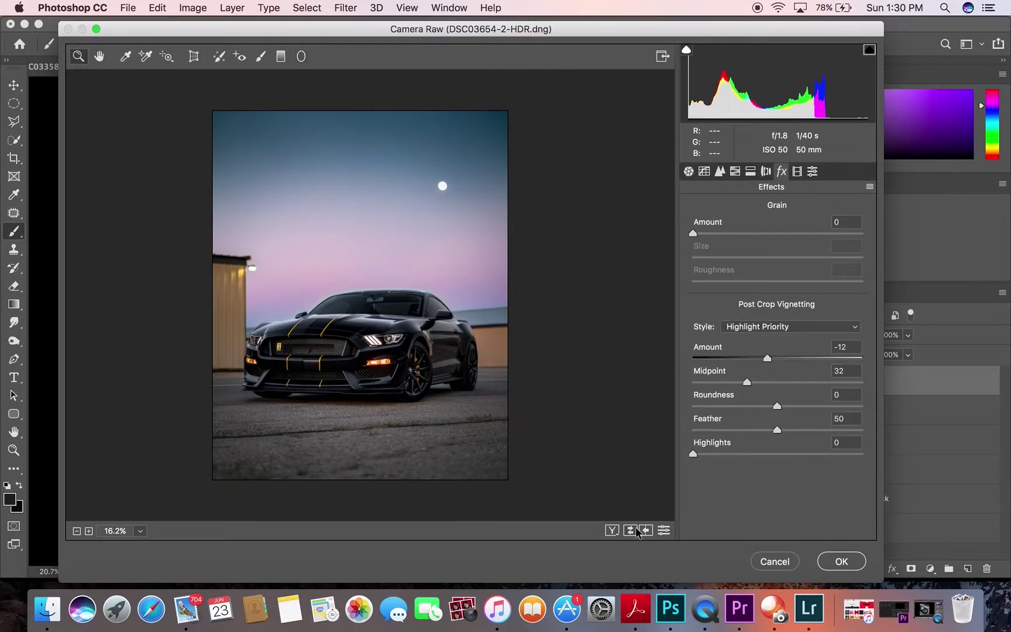
pyautogui.moveTo(346, 353); pyautogui.dragTo(353, 352)
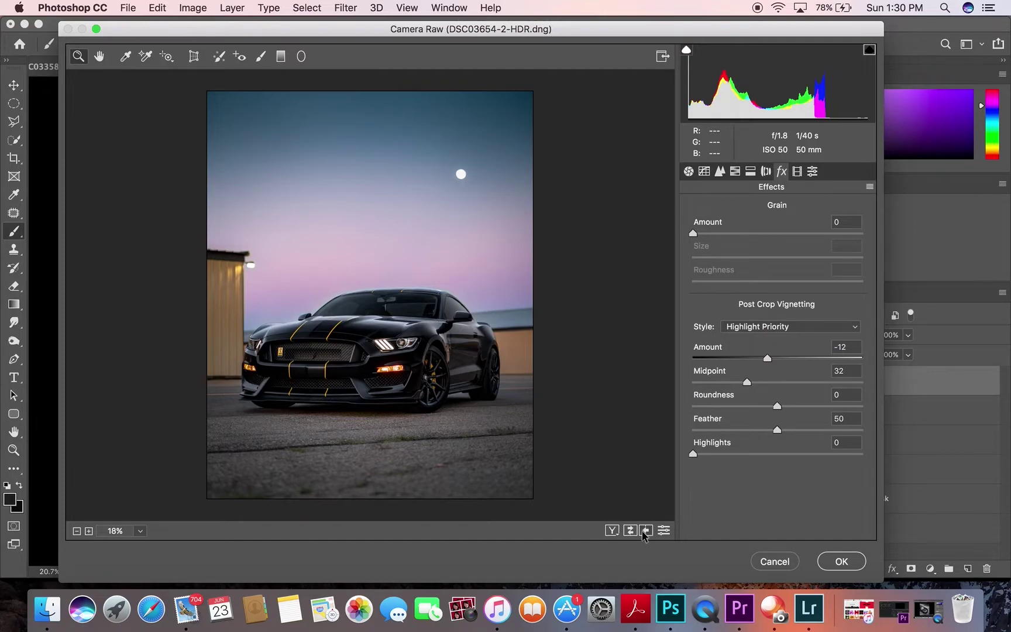
pyautogui.click(689, 171)
# Step: Raise exposure to +0.50, set sharpening masking 80 and luminance noise reduction 23
pyautogui.moveTo(779, 356); pyautogui.dragTo(781, 357)
pyautogui.press('k')
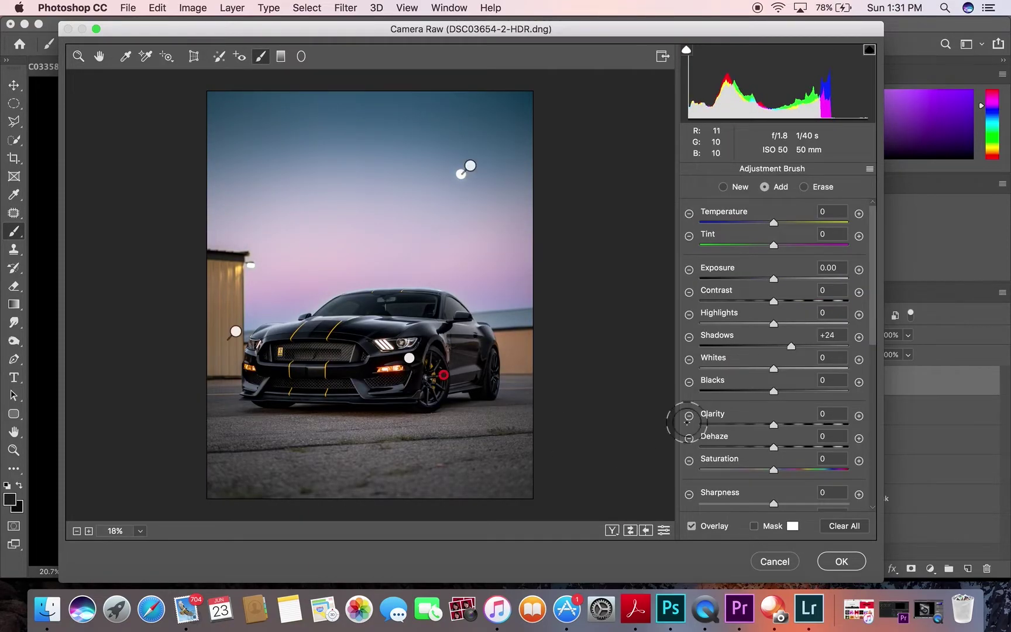
pyautogui.press('z')
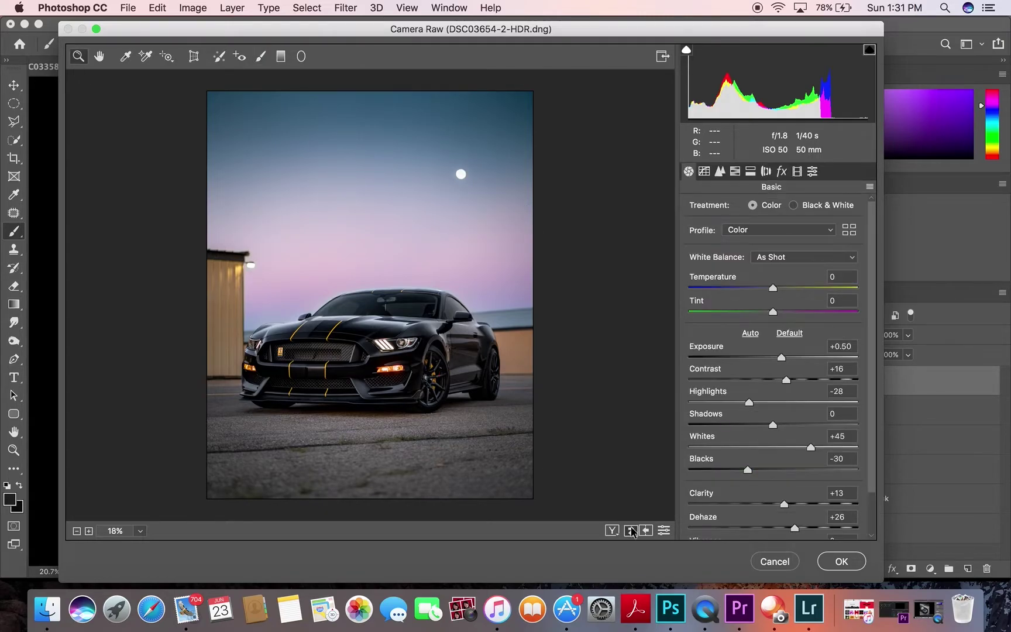
pyautogui.click(720, 171)
pyautogui.moveTo(689, 302); pyautogui.dragTo(824, 303)
pyautogui.moveTo(695, 350); pyautogui.dragTo(728, 350)
pyautogui.click(457, 334)
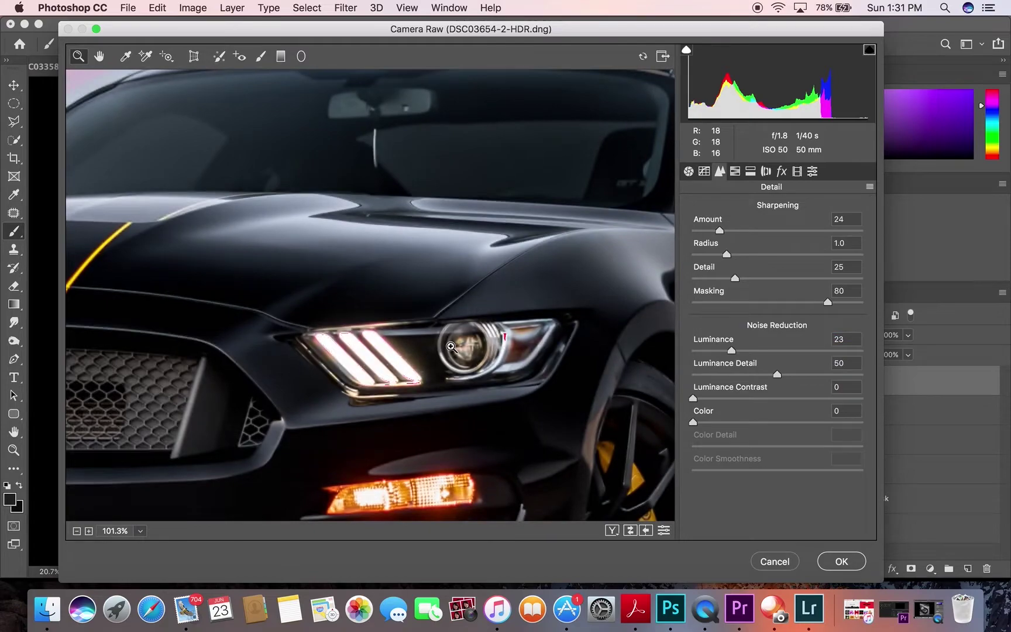
pyautogui.press('super+0')
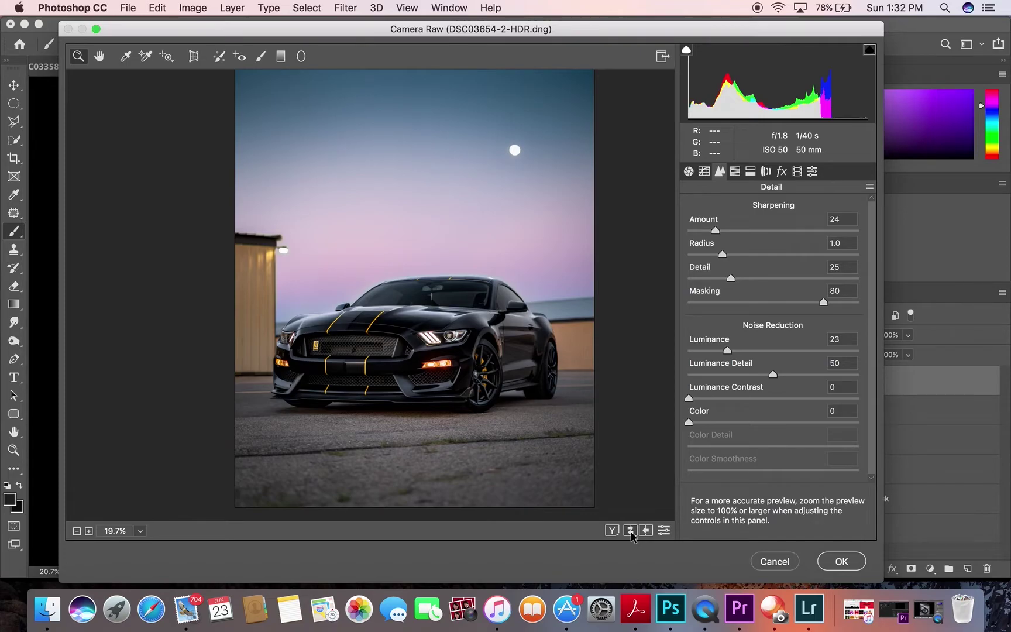
# Step: Apply the Camera Raw edits and toggle lower layers to compare before and after
pyautogui.click(842, 561)
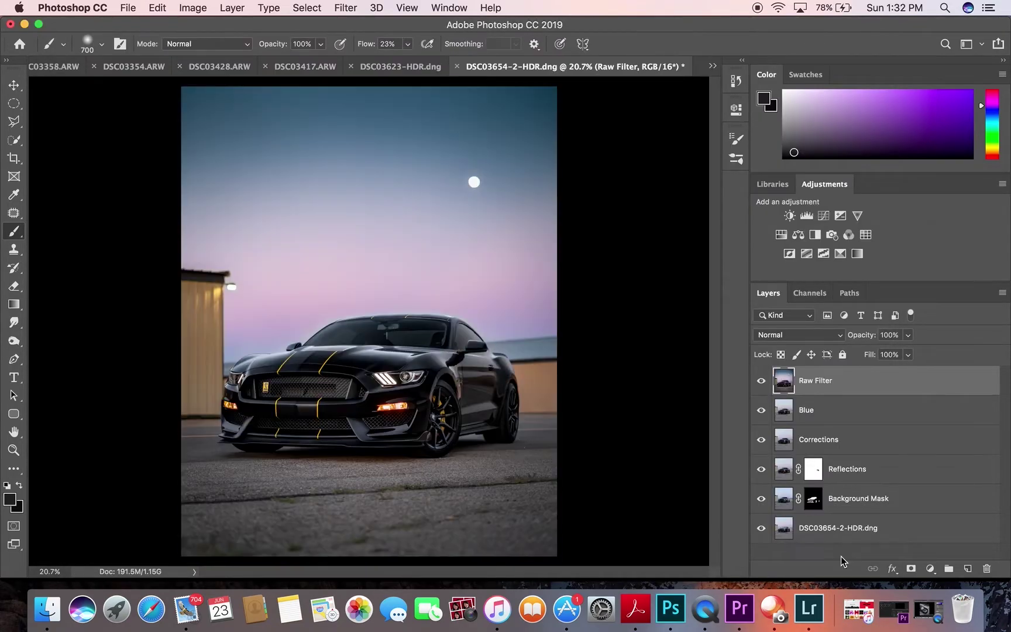
pyautogui.click(762, 381)
pyautogui.click(762, 380)
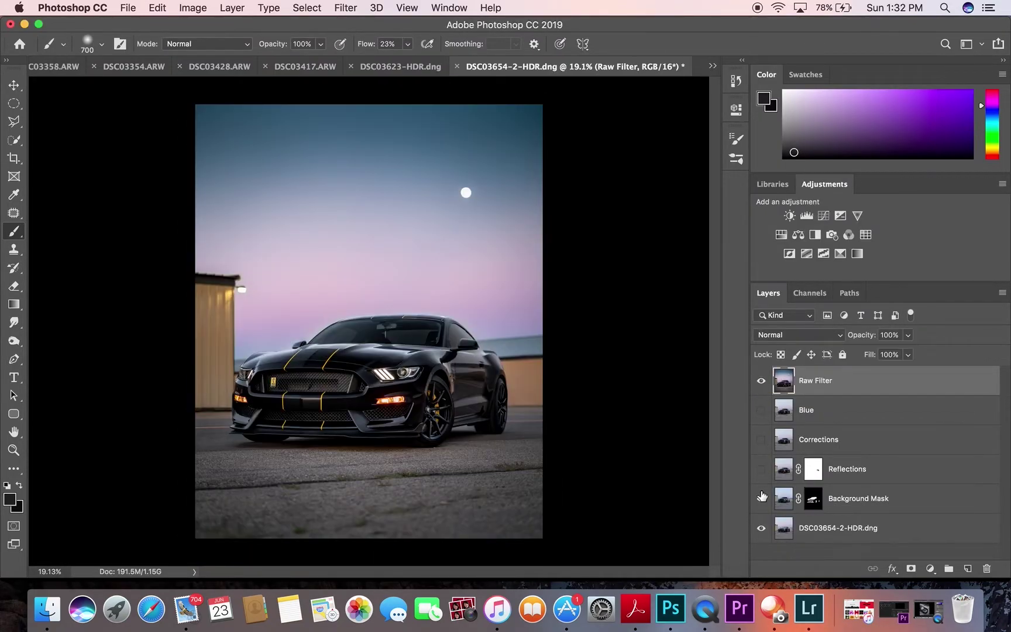